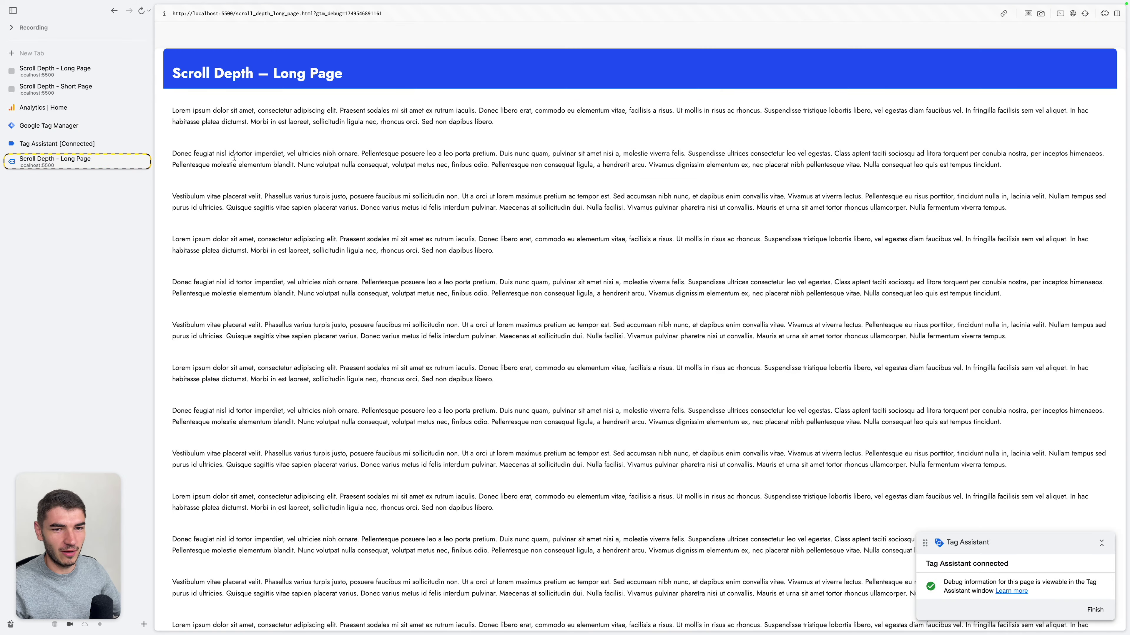
Look over the Scroll Depth long and short test pages and the existing tags in Google Tag Manager.
scroll(403, 202, down, 5)
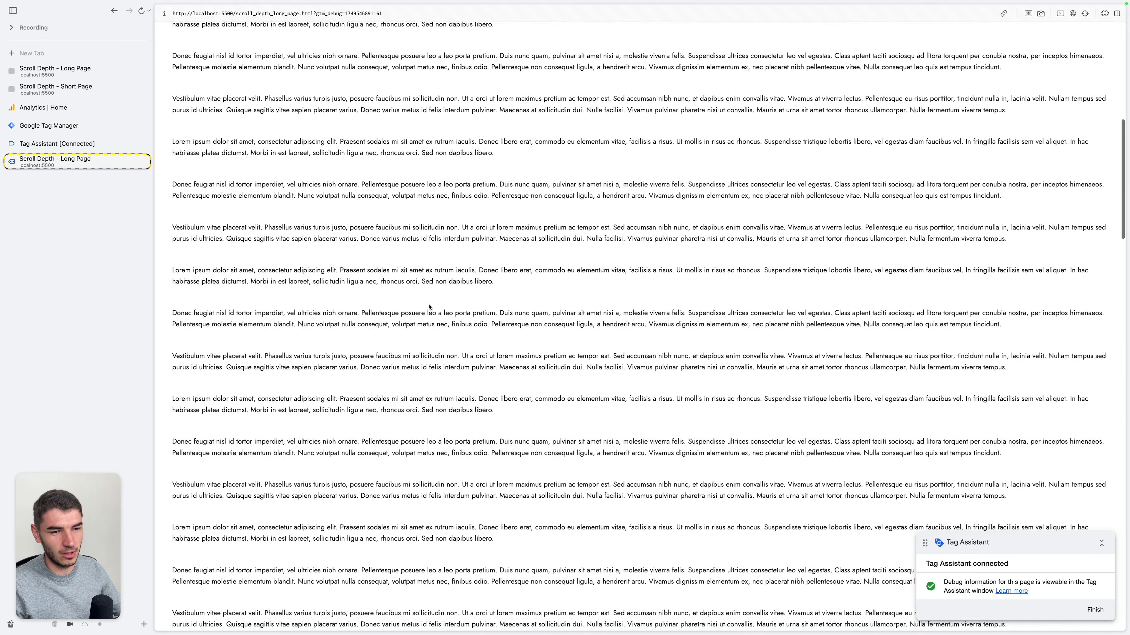
scroll(279, 222, up, 15)
click(67, 89)
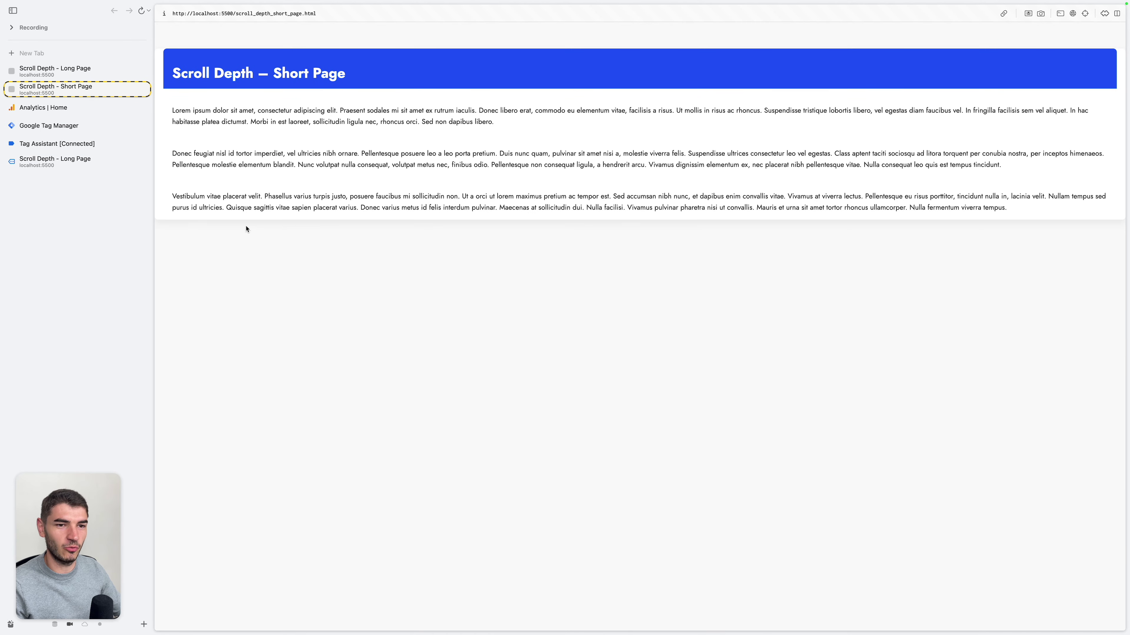
click(92, 128)
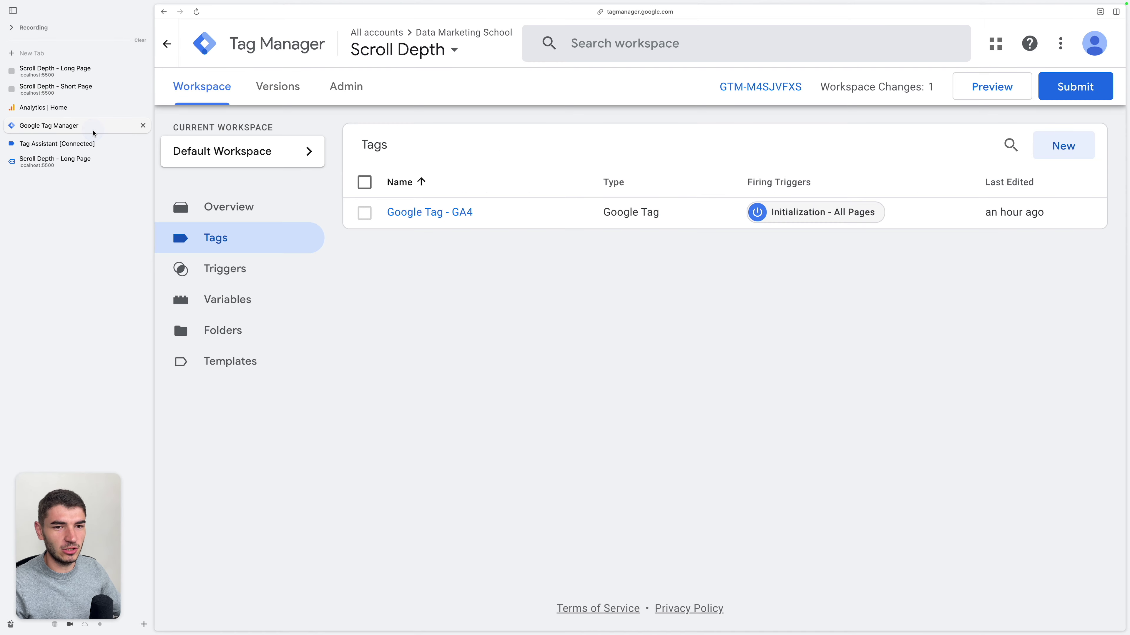
click(103, 160)
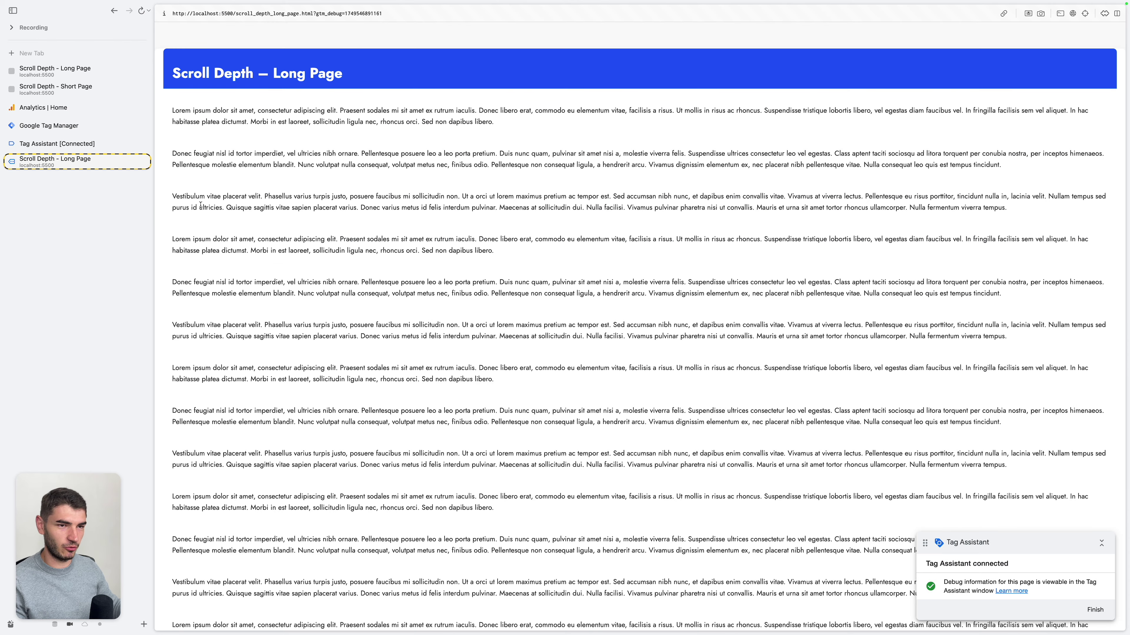
In Google Analytics, open the enhanced measurement settings of the Scroll Depth web data stream.
click(90, 109)
mouse_move(182, 609)
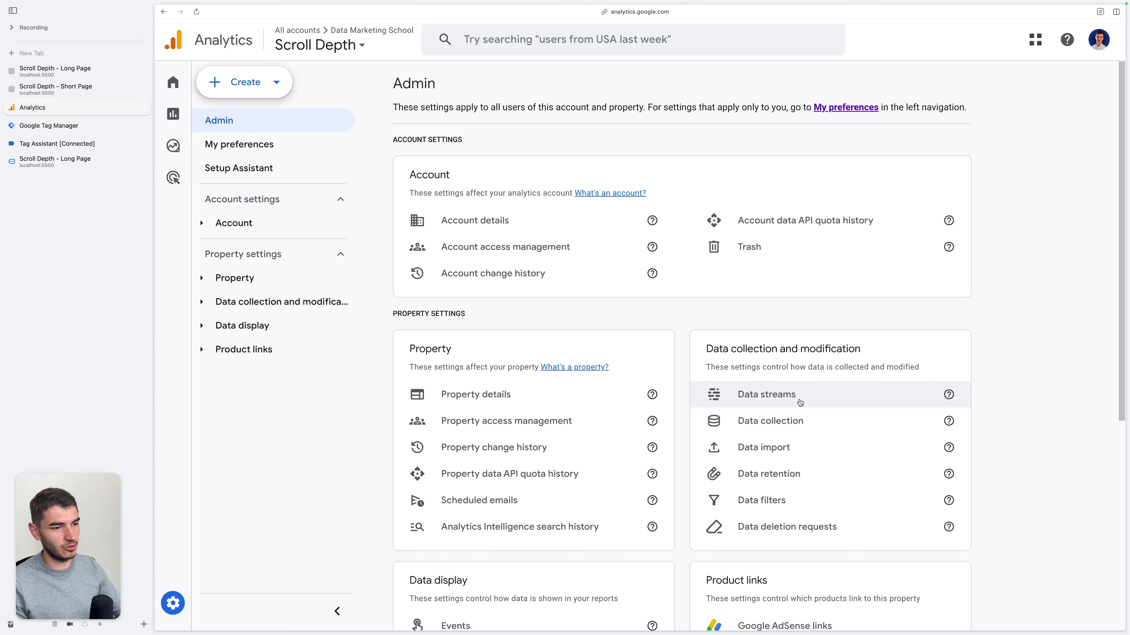
click(799, 401)
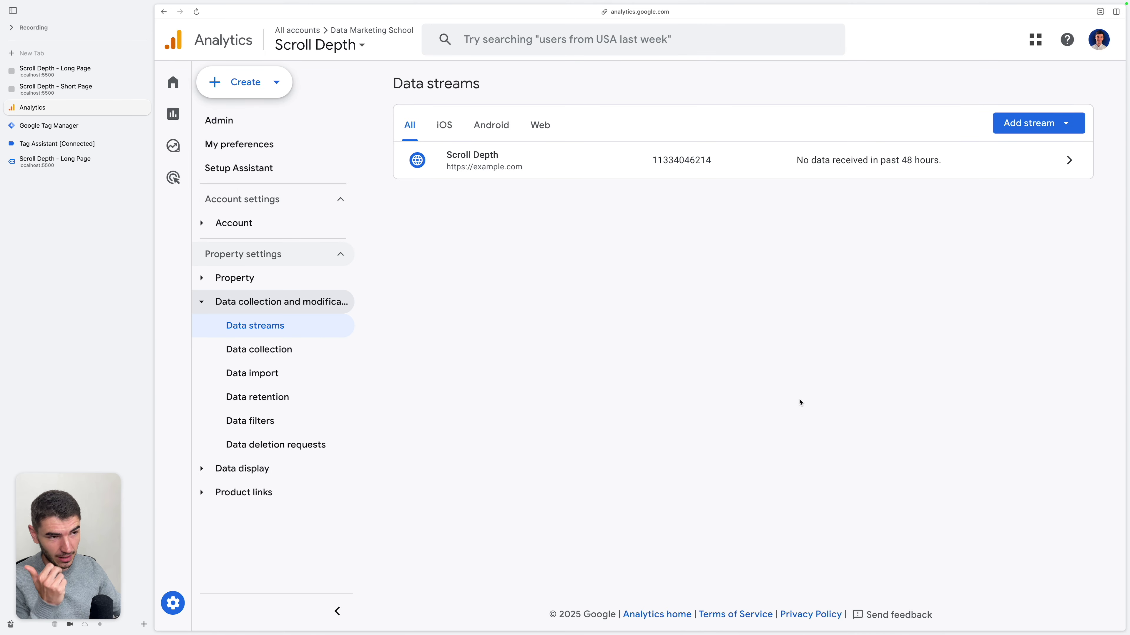
click(472, 162)
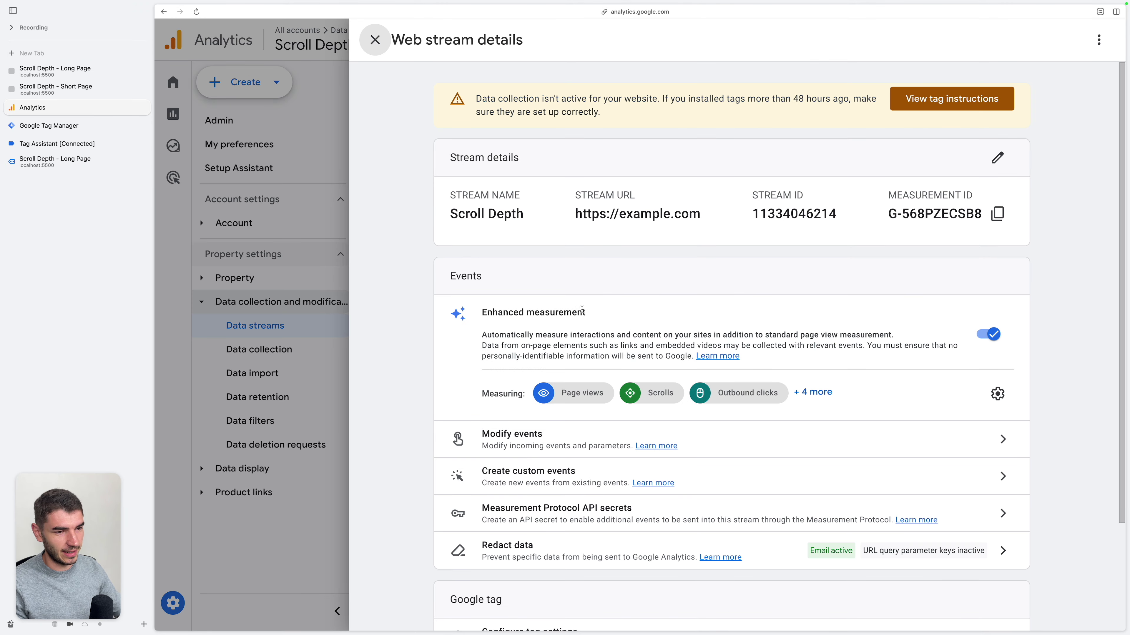
click(997, 394)
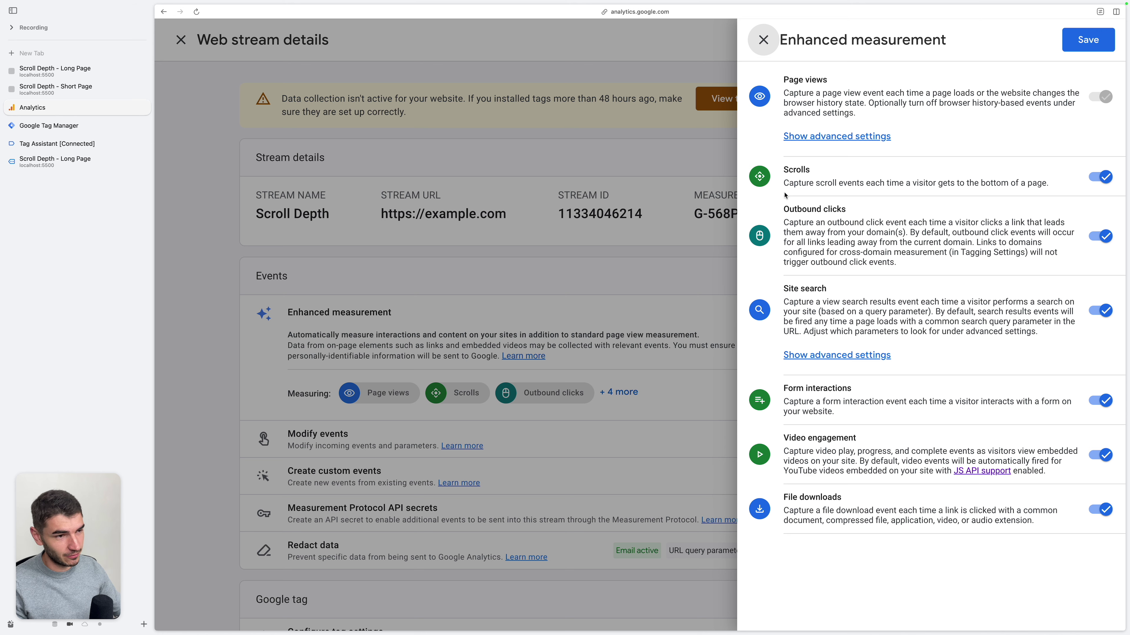
Check the Tag Assistant event list, and scroll the connected Long Page down to its end to trigger scroll events.
click(70, 170)
click(106, 146)
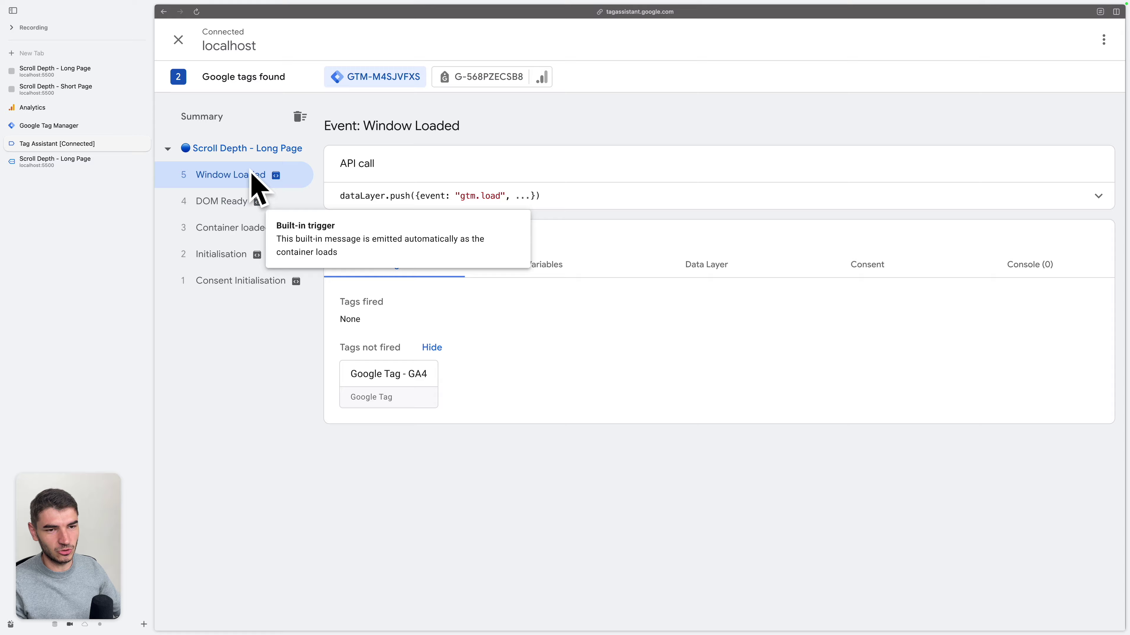
key(ctrl+Tab)
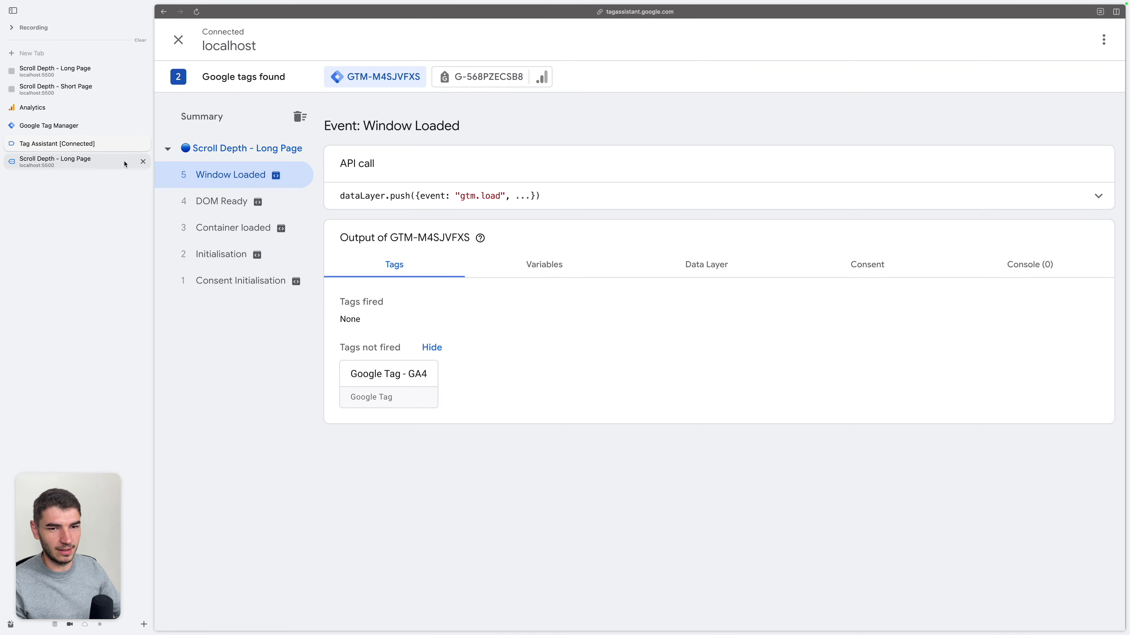
scroll(403, 316, down, 20)
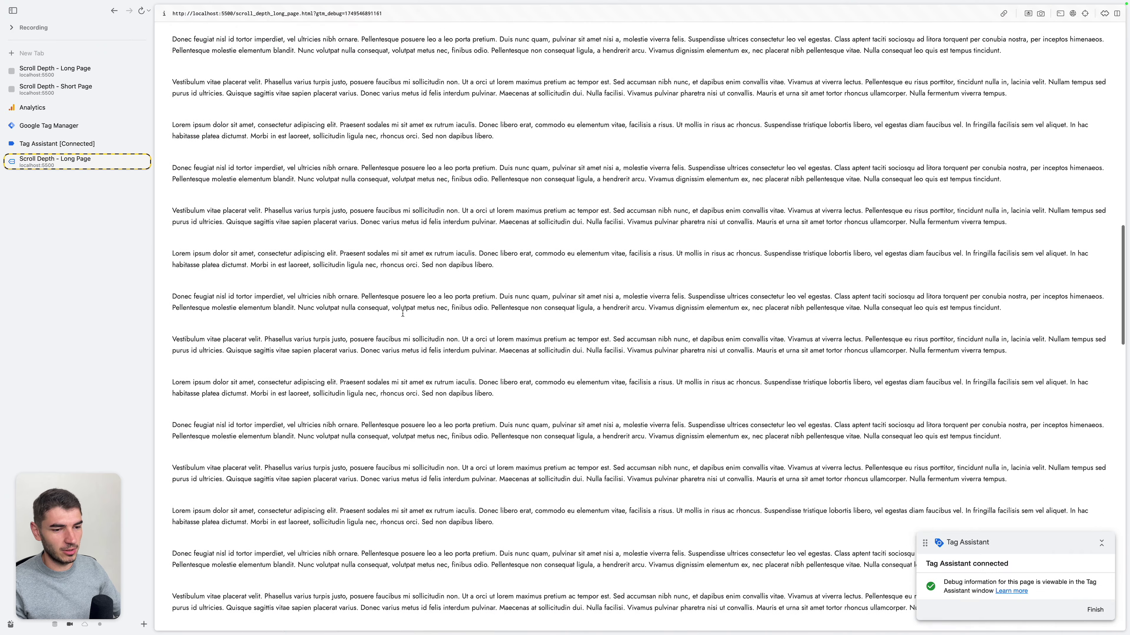
scroll(402, 313, down, 4)
In Tag Assistant, examine the API calls of the Scroll Depth and Scrolls events, including the scroll threshold.
key(ctrl+Tab)
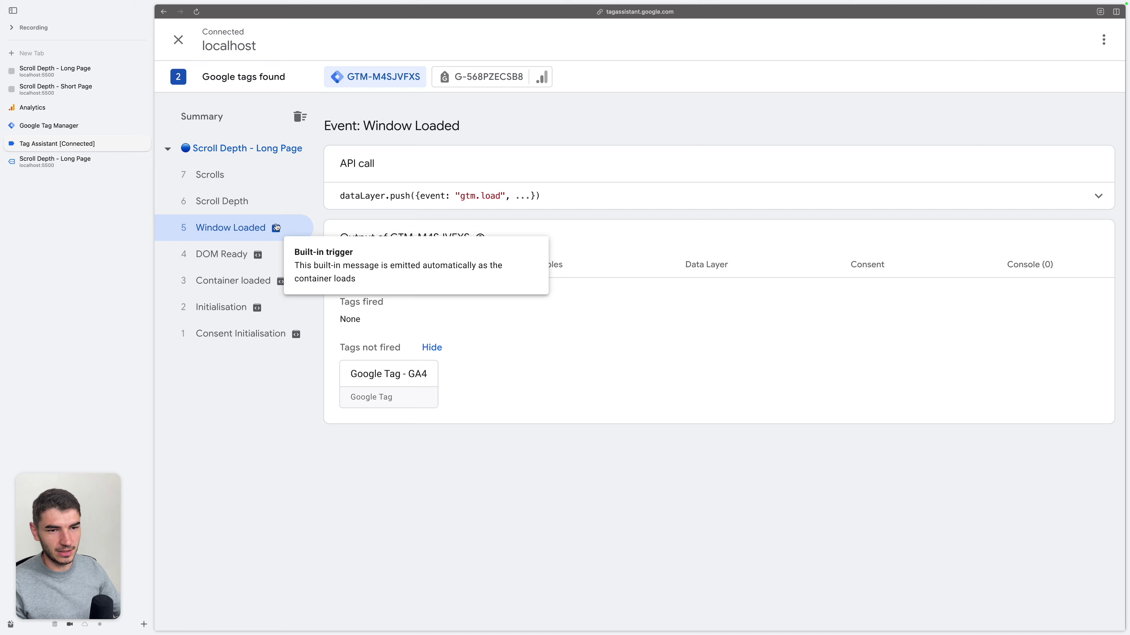
click(245, 201)
click(554, 201)
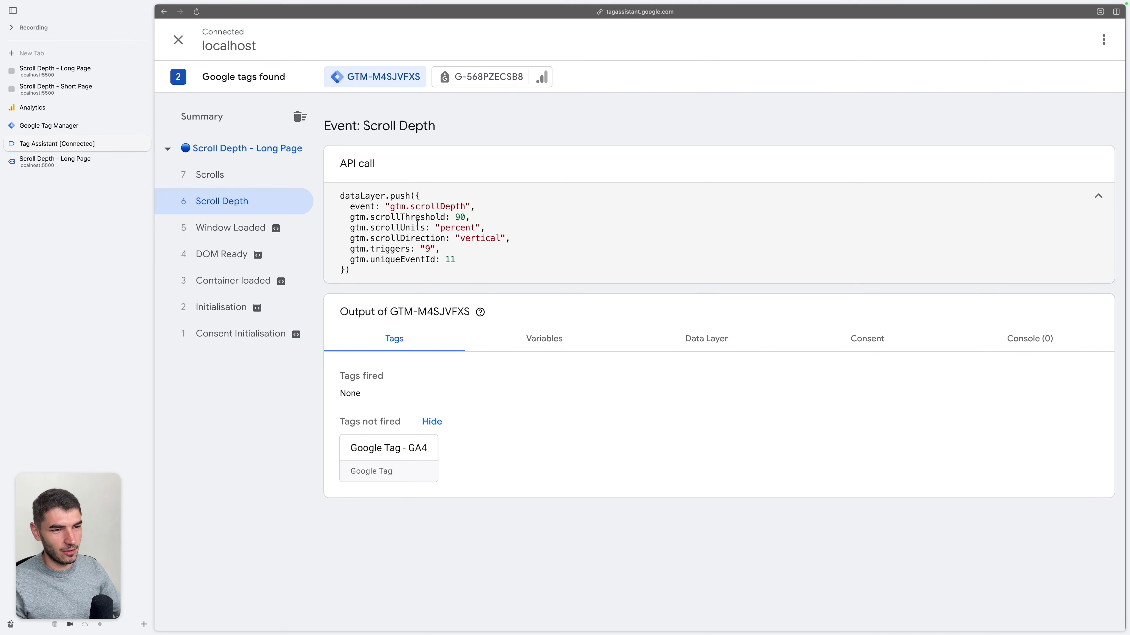
double_click(458, 217)
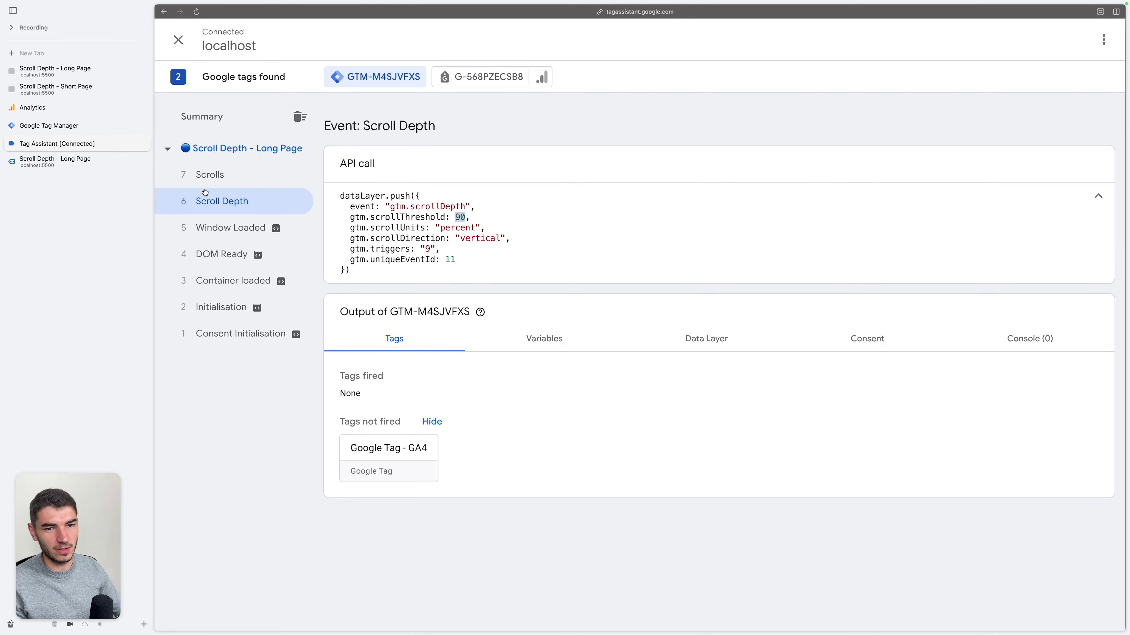
click(106, 161)
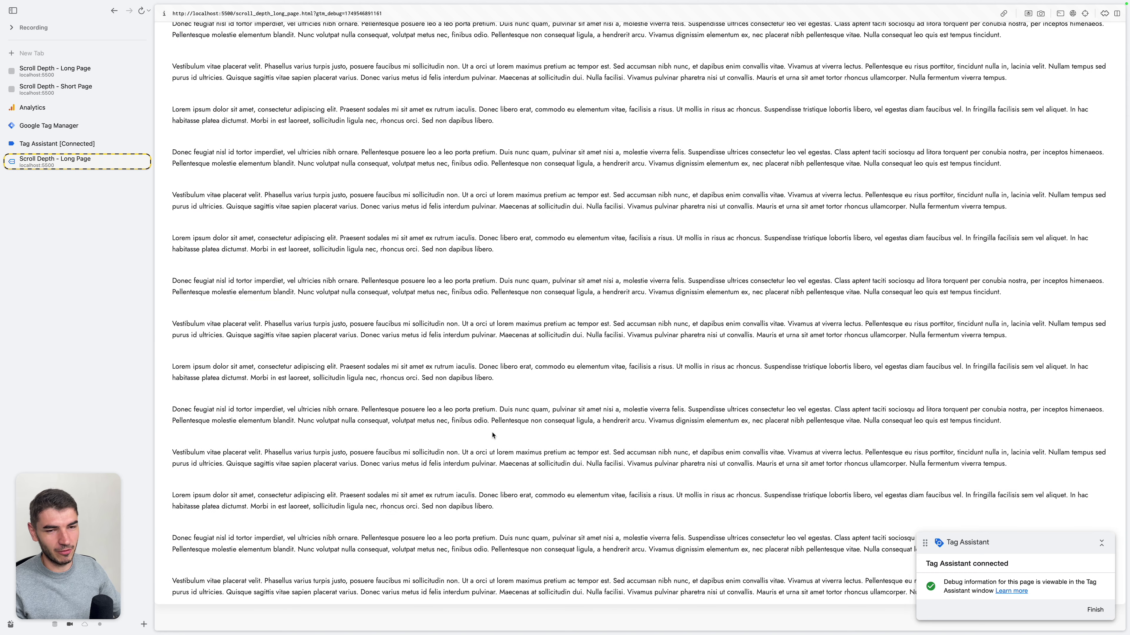
key(ctrl+Tab)
click(271, 177)
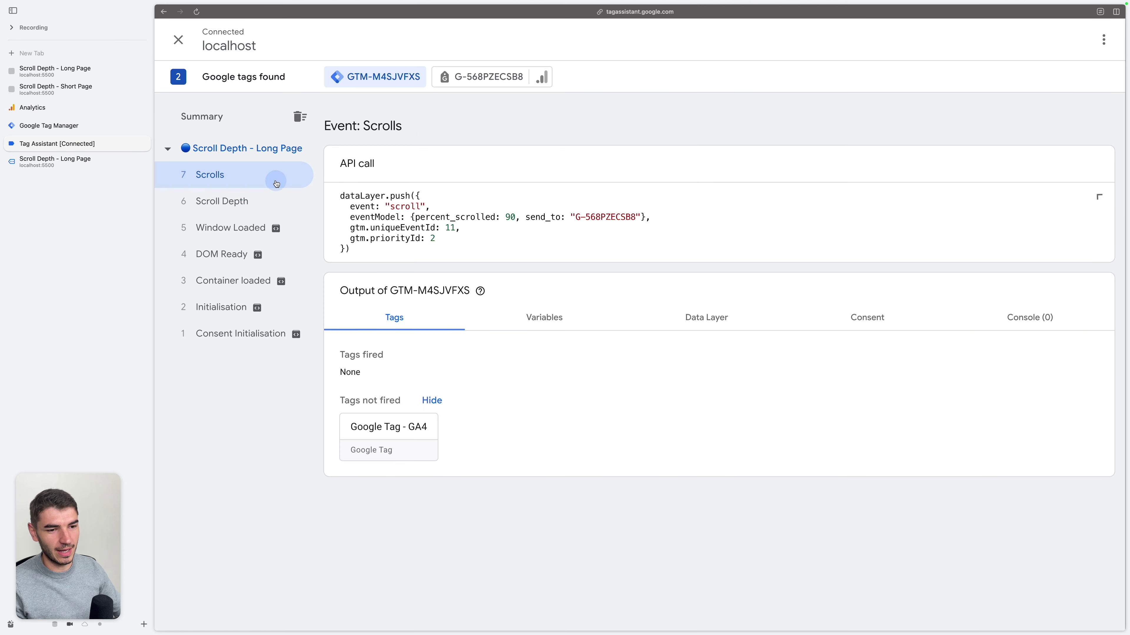
Examine the Scroll hit sent by the GA4 tag, in particular its epn.percent_scrolled parameter, and close the hit details.
click(491, 82)
click(376, 352)
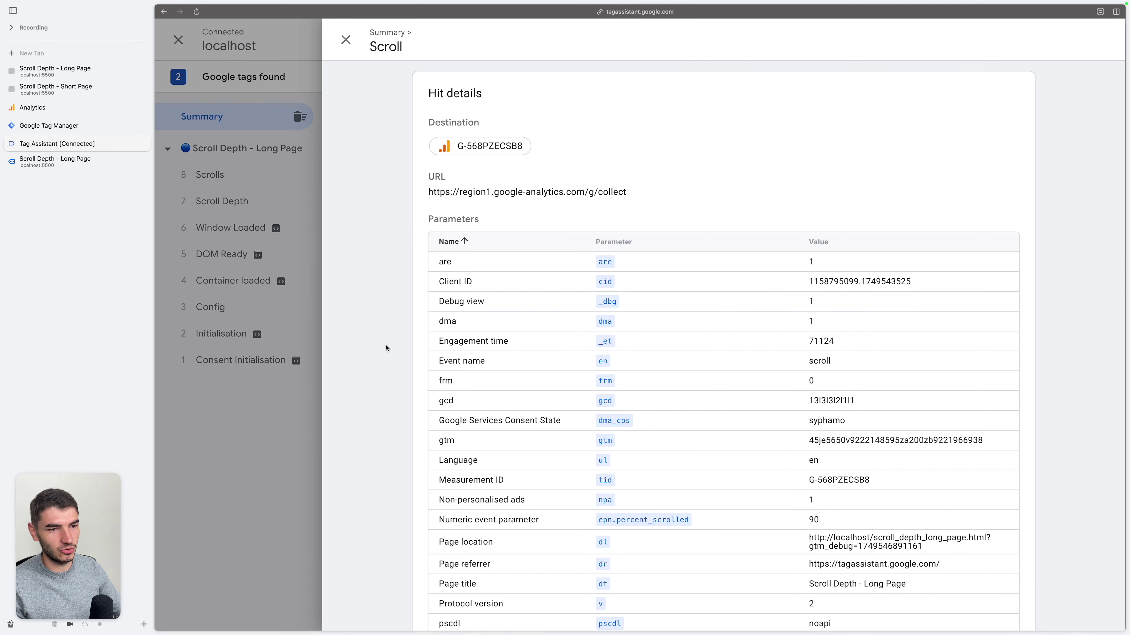
scroll(541, 244, down, 6)
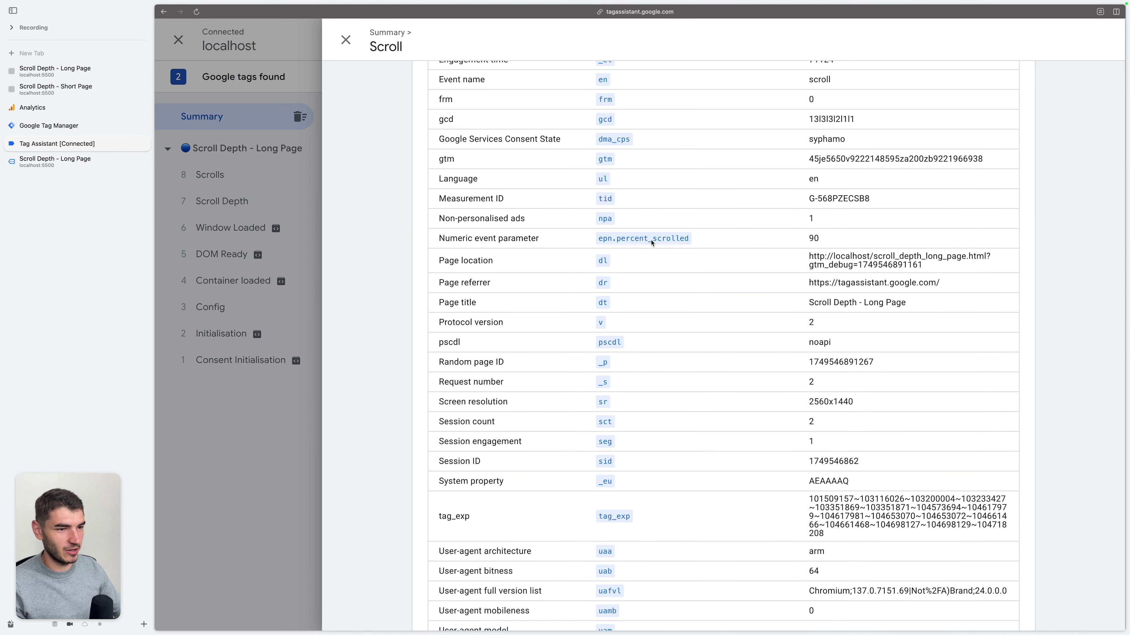
scroll(652, 243, up, 1)
click(694, 284)
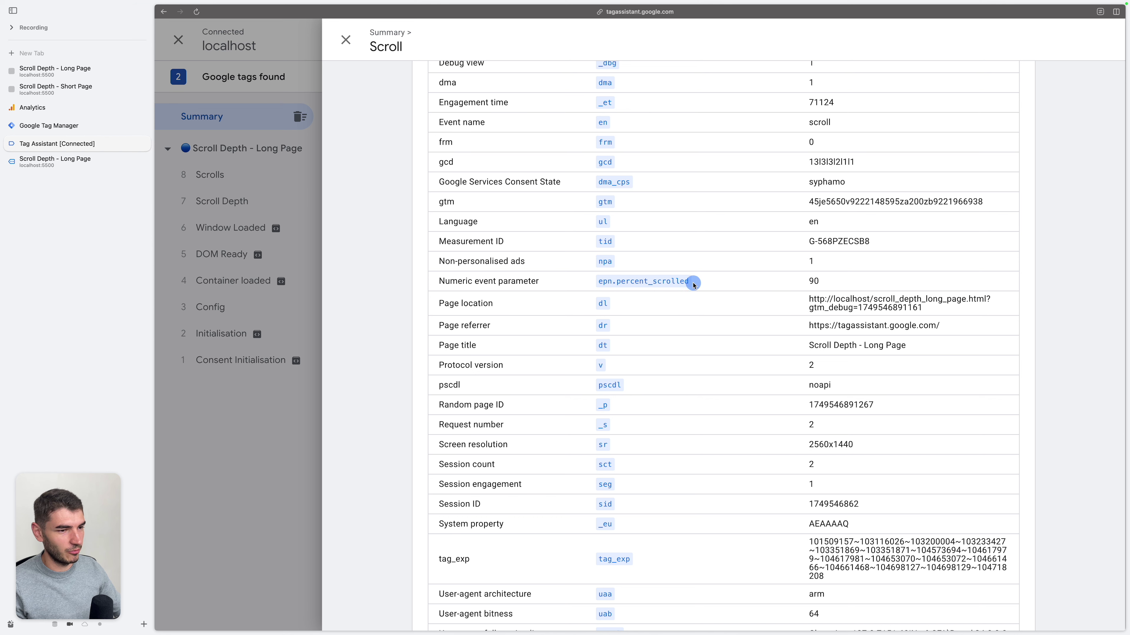
drag(694, 284, 596, 283)
click(815, 285)
key(Escape)
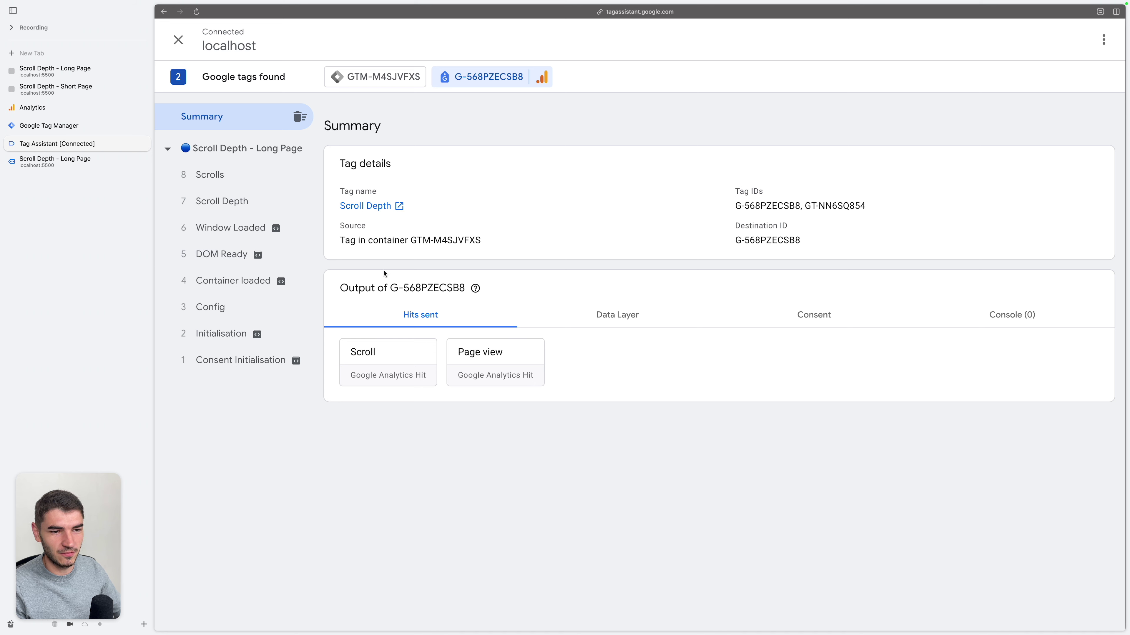
In Google Analytics, turn off Scrolls in the stream's enhanced measurement and save the settings.
click(94, 109)
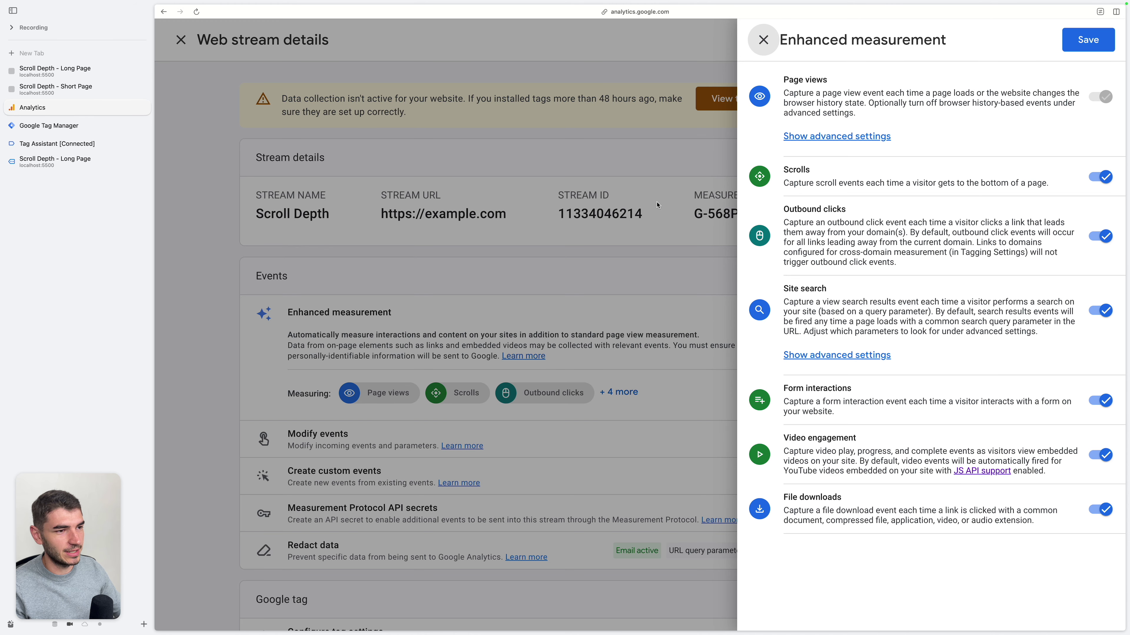
click(1100, 177)
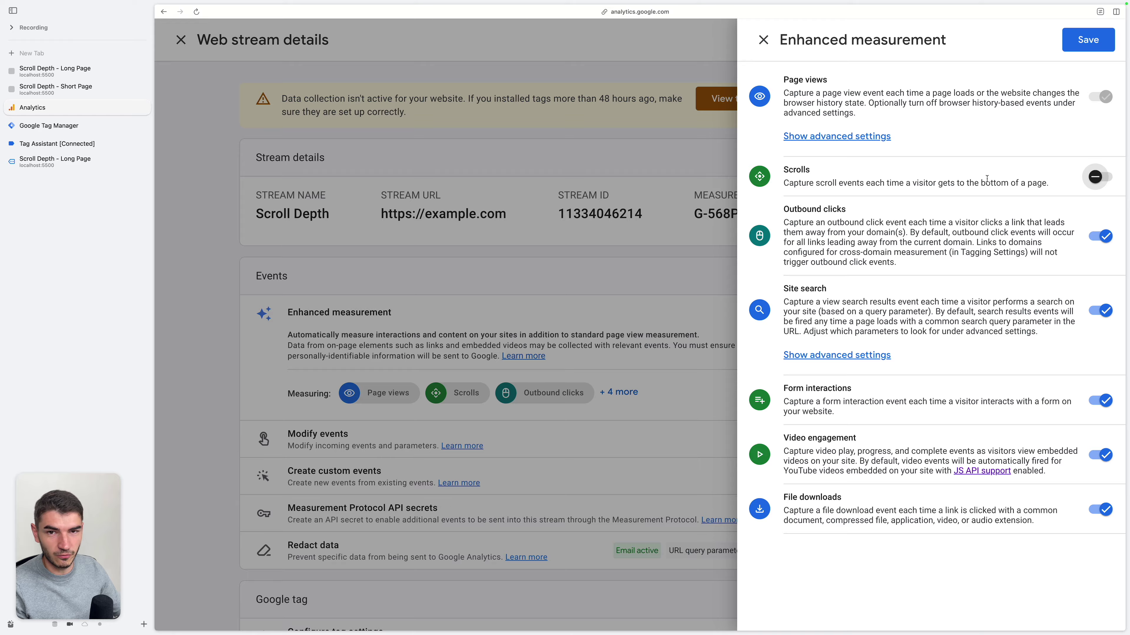
click(1088, 40)
Reload the connected Long Page, scroll to its end and check the new events in Tag Assistant.
click(85, 162)
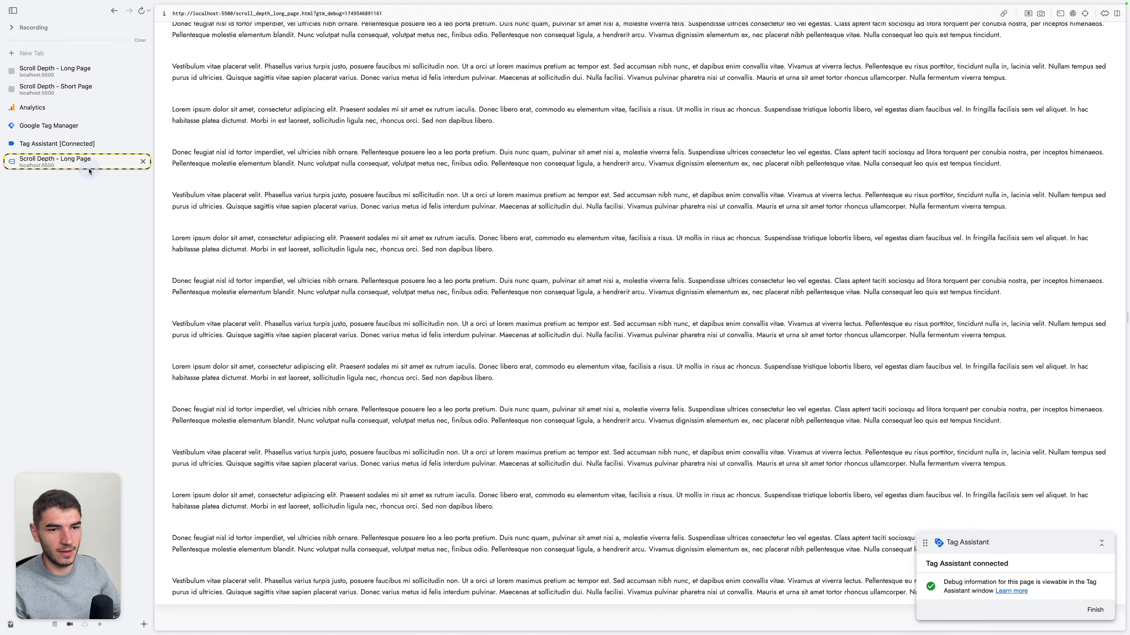
scroll(323, 314, down, 2)
key(super+r)
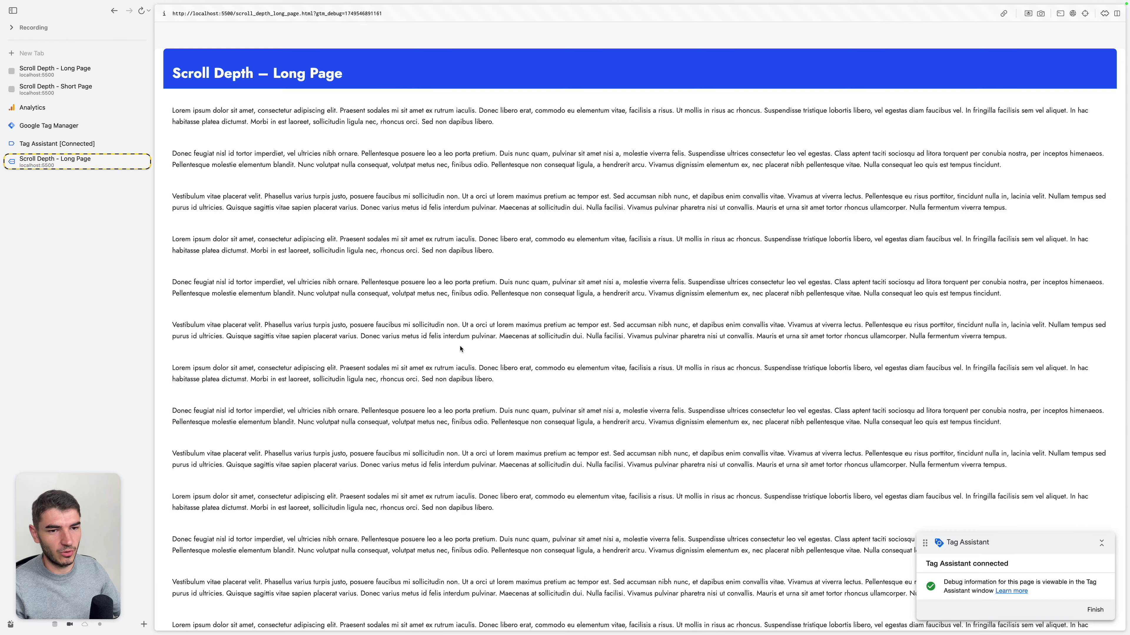
scroll(460, 349, down, 15)
scroll(460, 348, down, 5)
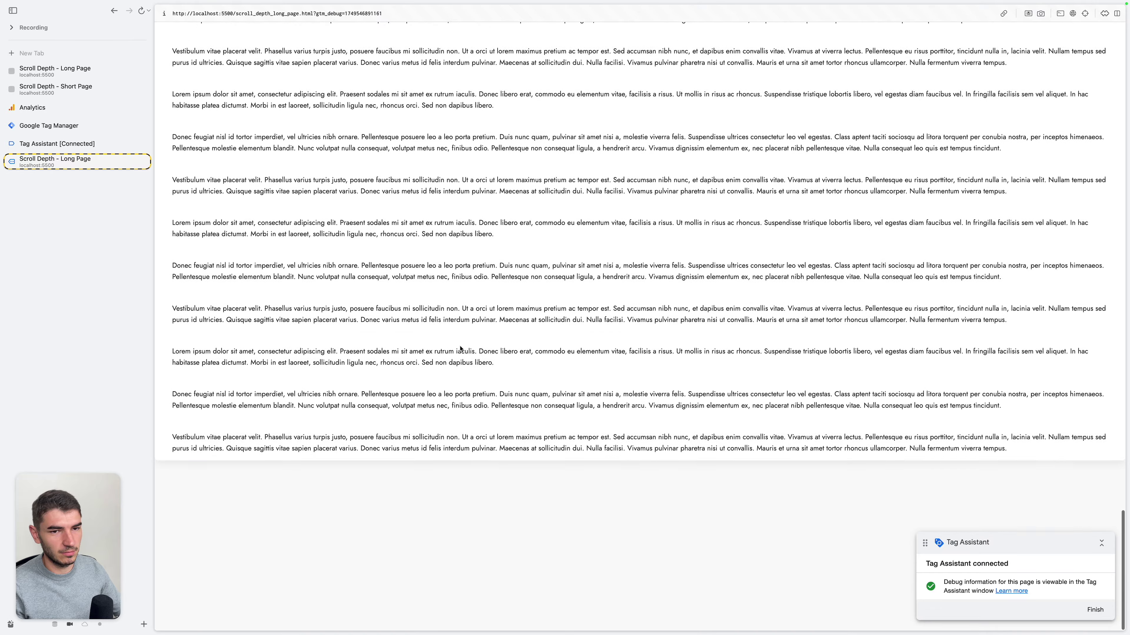
click(118, 144)
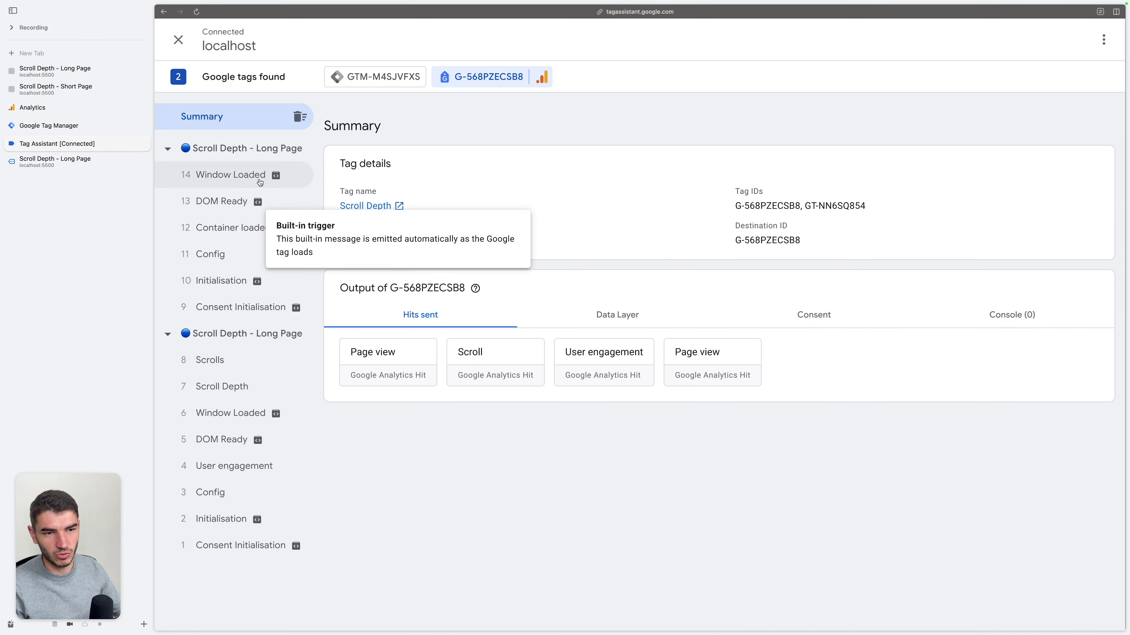
In Google Tag Manager, enable the built-in variables Scroll Depth Threshold, Scroll Depth Units and Scroll Direction.
click(93, 126)
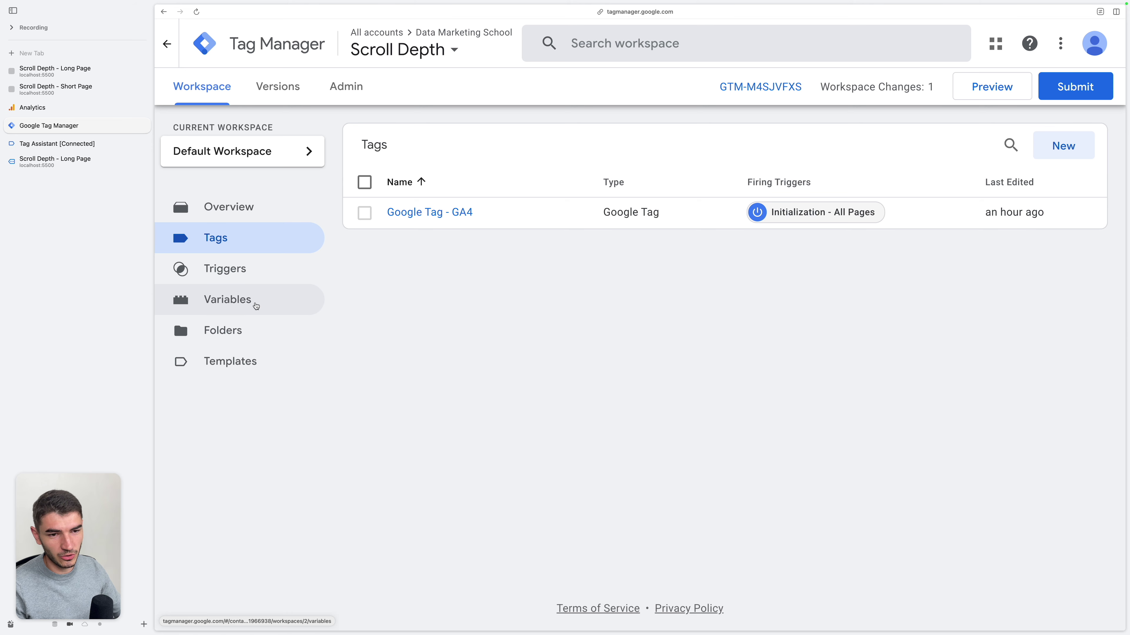
click(276, 303)
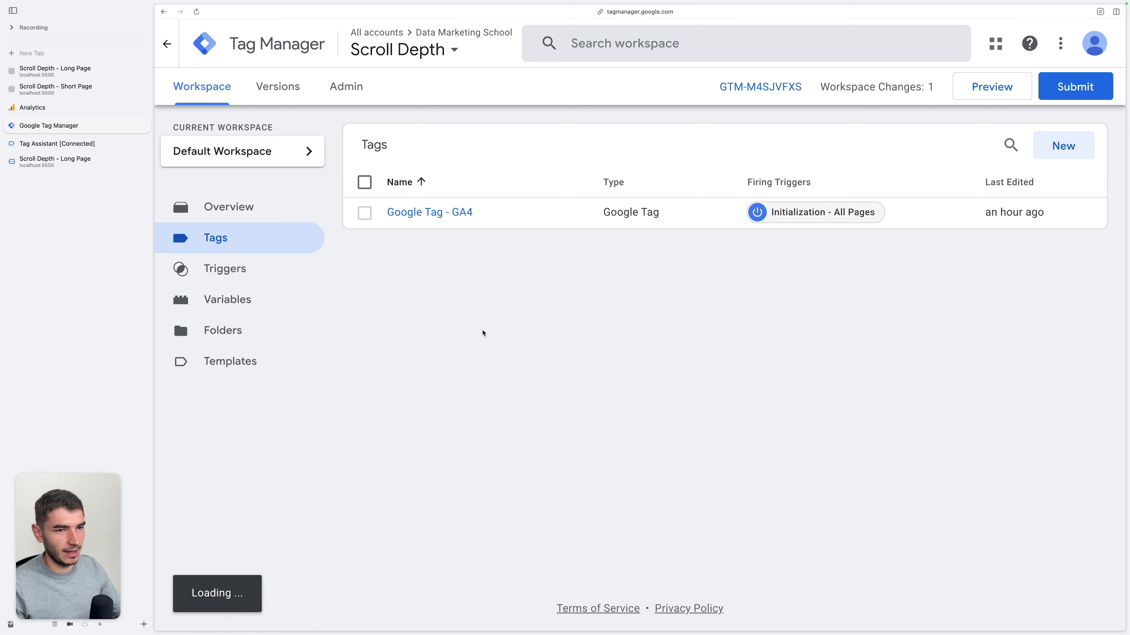
click(1049, 146)
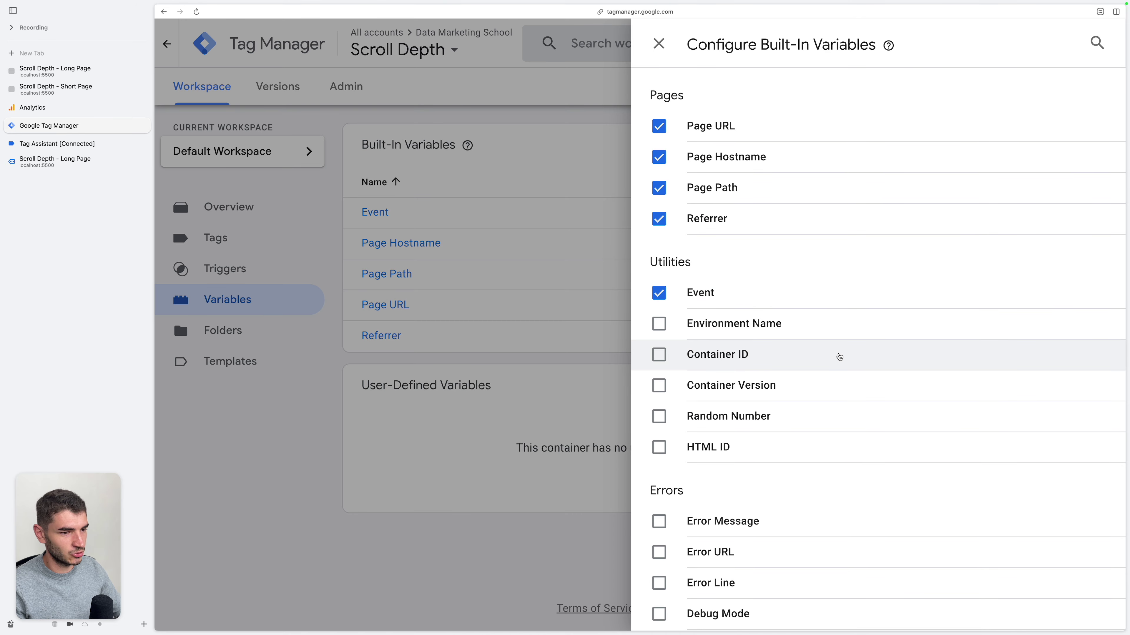
scroll(837, 356, down, 10)
scroll(839, 357, down, 12)
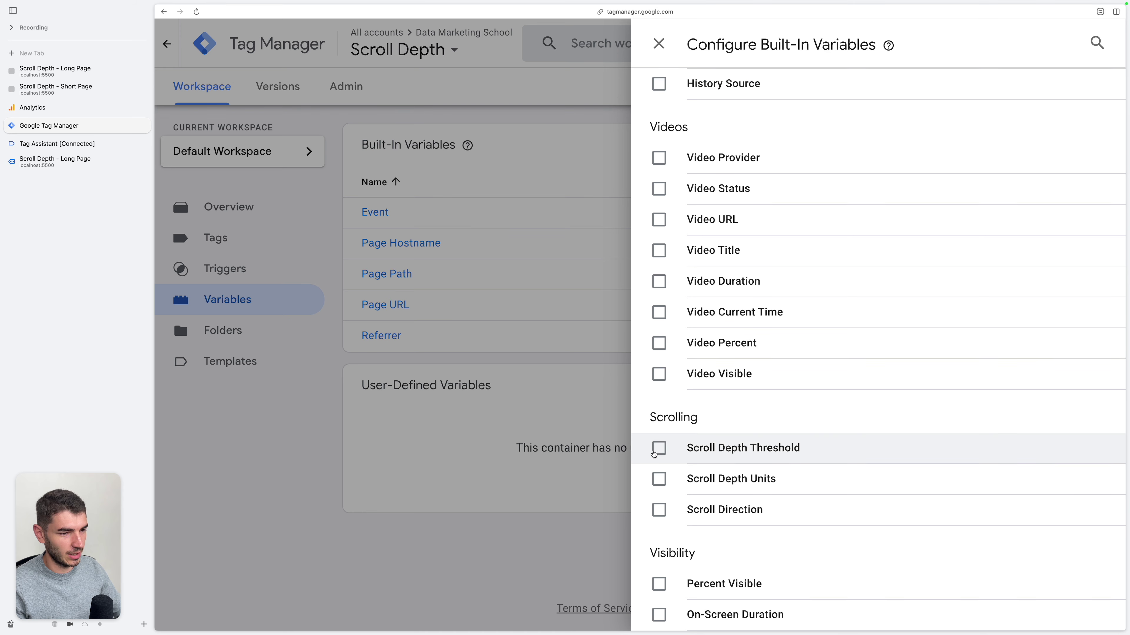
click(658, 449)
click(659, 480)
click(659, 509)
click(285, 270)
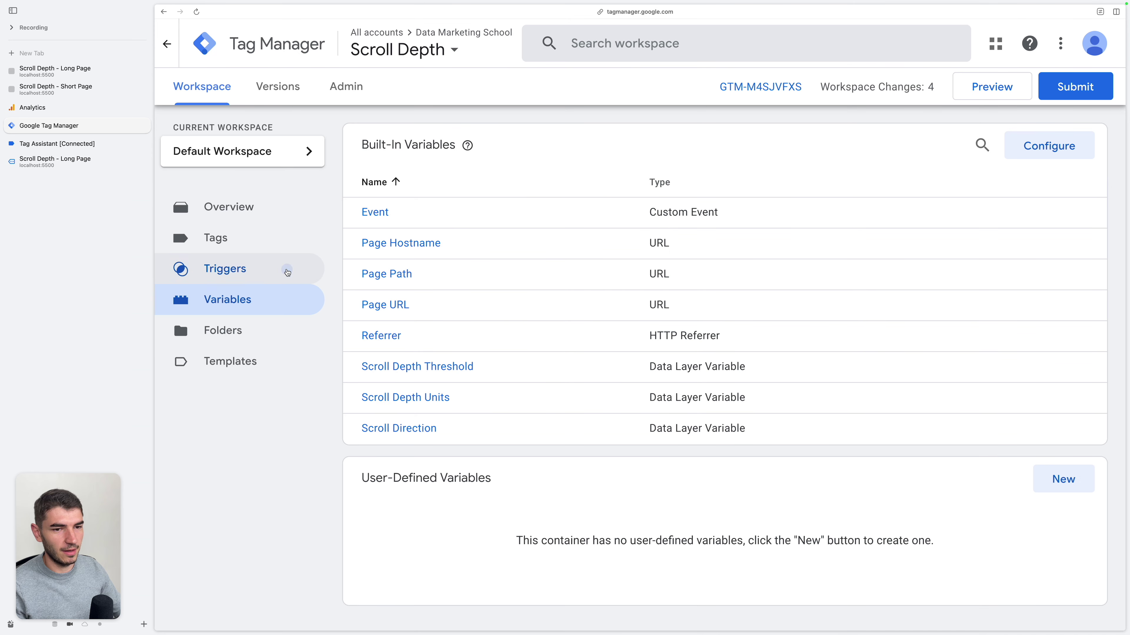
Create a new trigger of the Scroll Depth type.
click(275, 273)
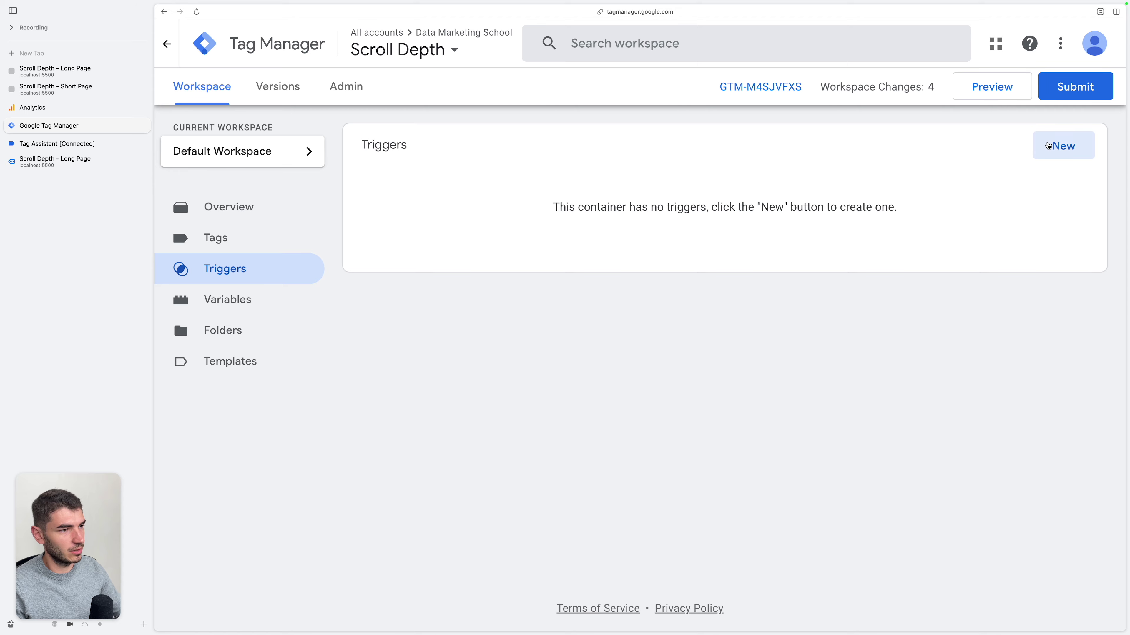
click(1058, 145)
click(827, 173)
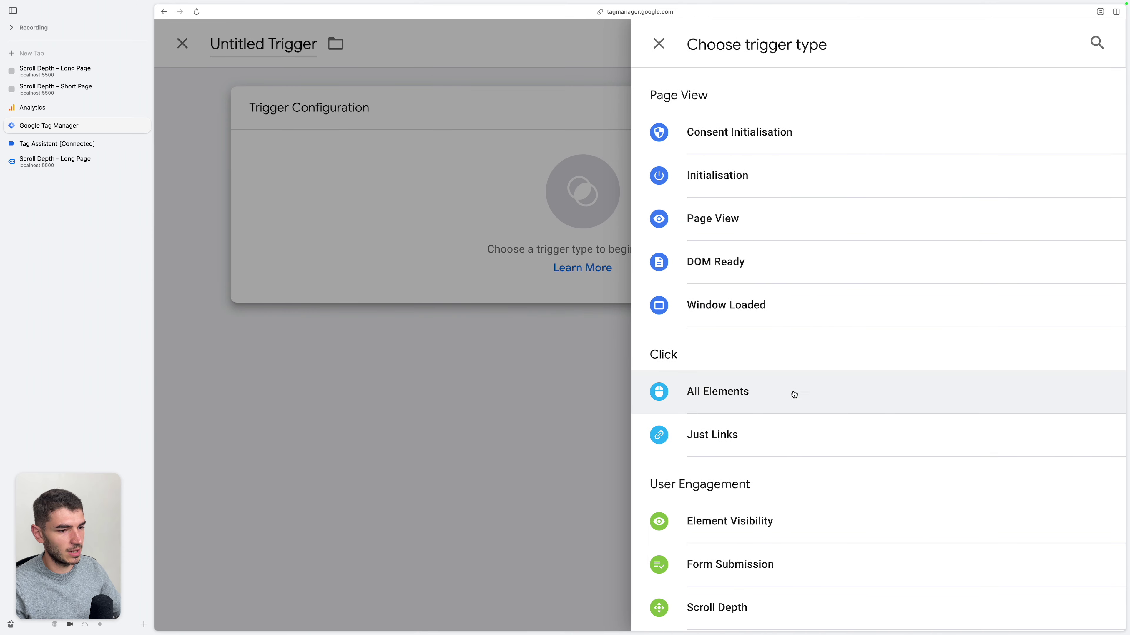
scroll(793, 409, down, 5)
click(743, 360)
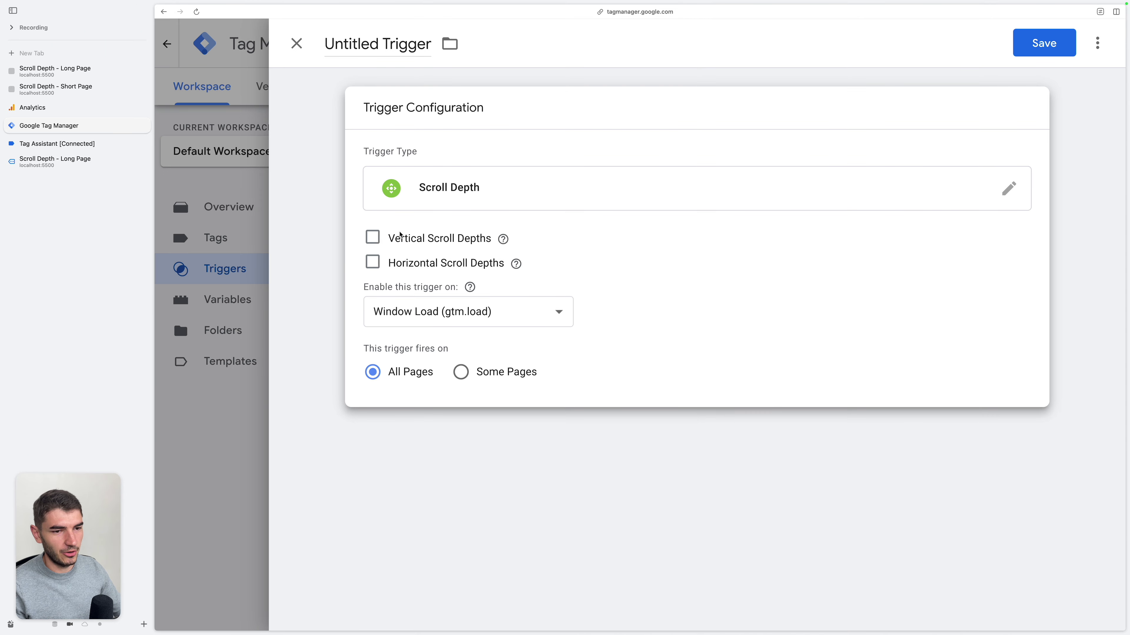
Enable vertical scroll depths for the trigger with the percentages 25, 50, 75, 90.
click(371, 240)
click(453, 293)
text(25, 50, 75, 90)
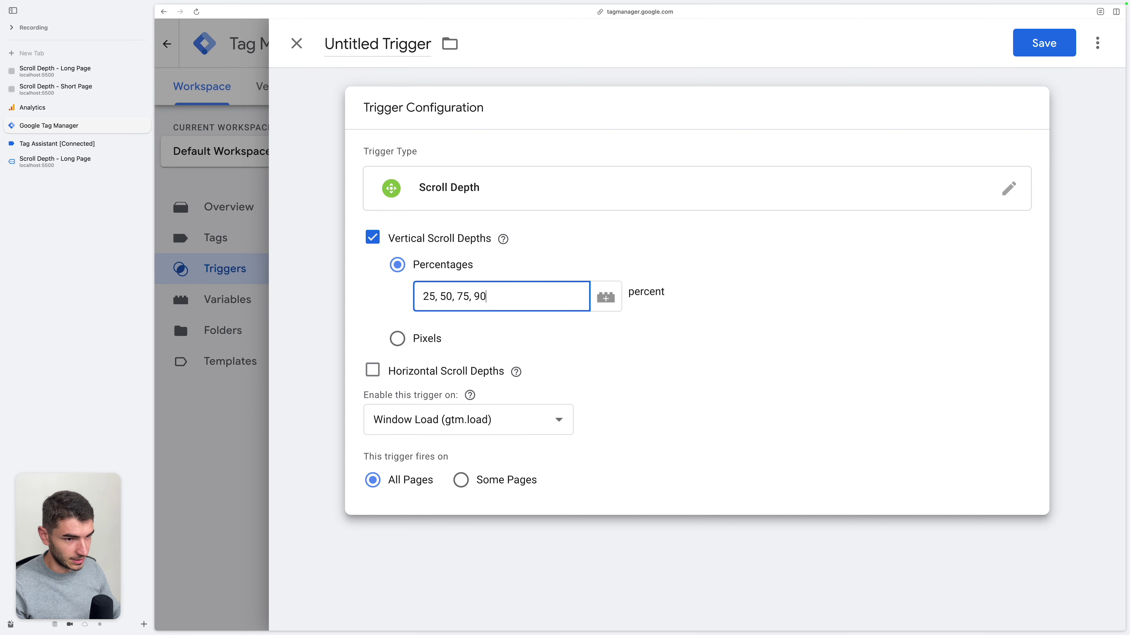
Save the trigger under the name Scroll Depth - 25, 50, 75, 90.
click(1038, 44)
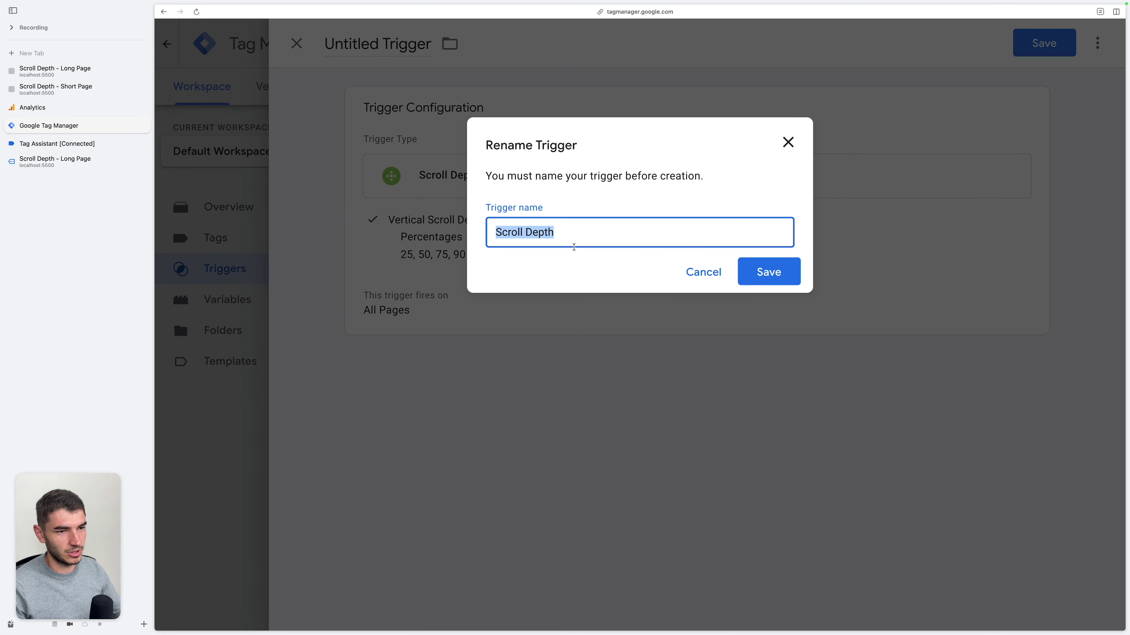
click(606, 233)
text(-)
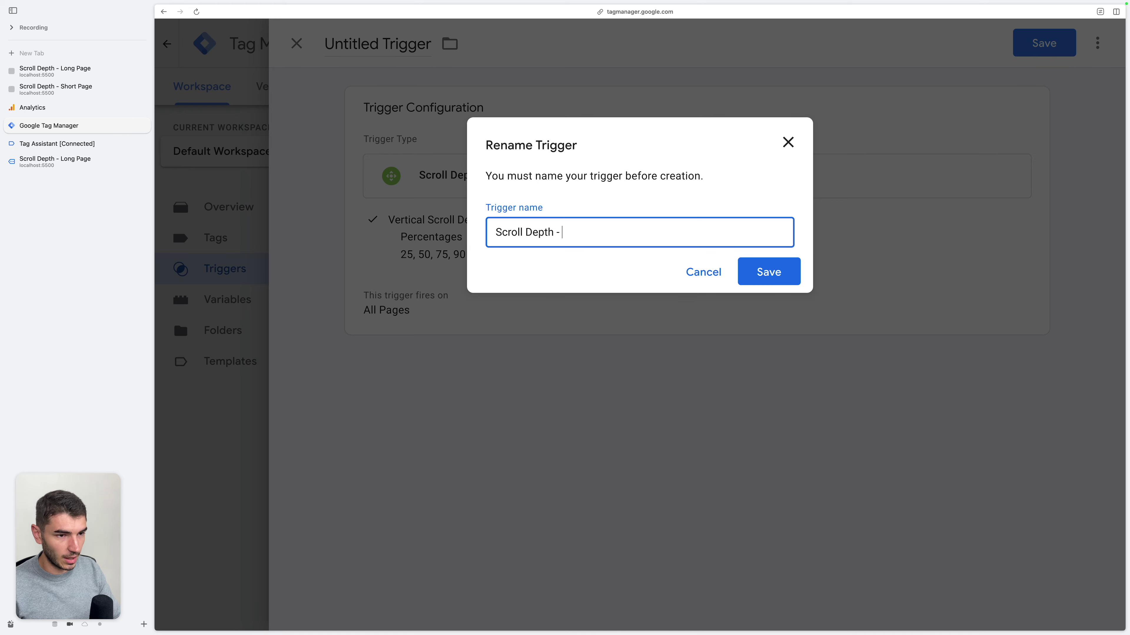
text( 25, 50, 75, 90)
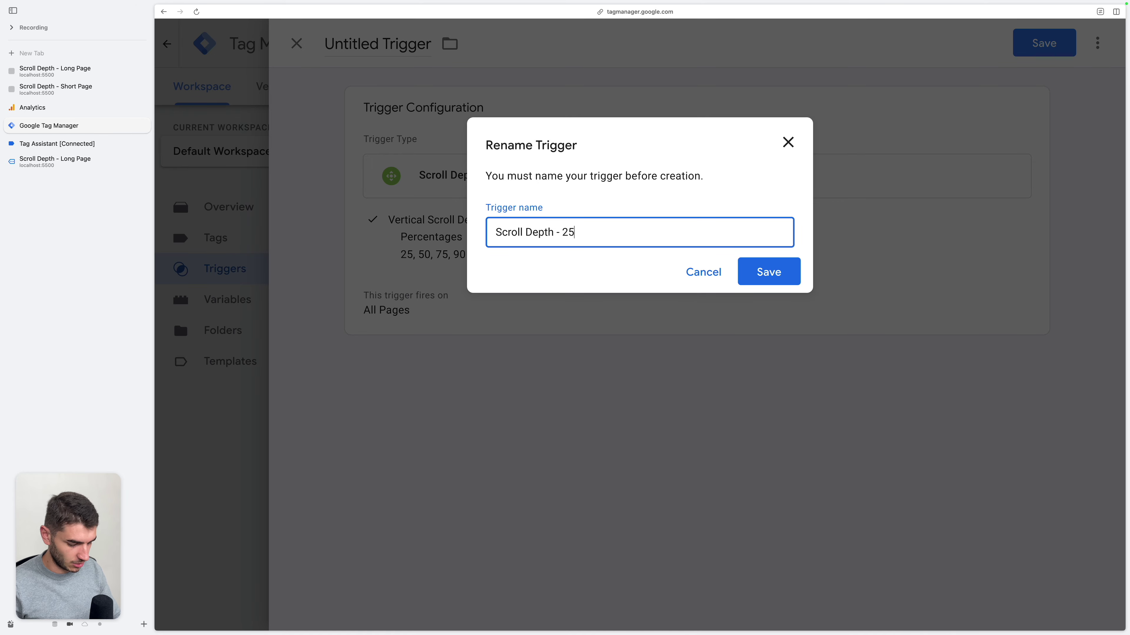
click(778, 285)
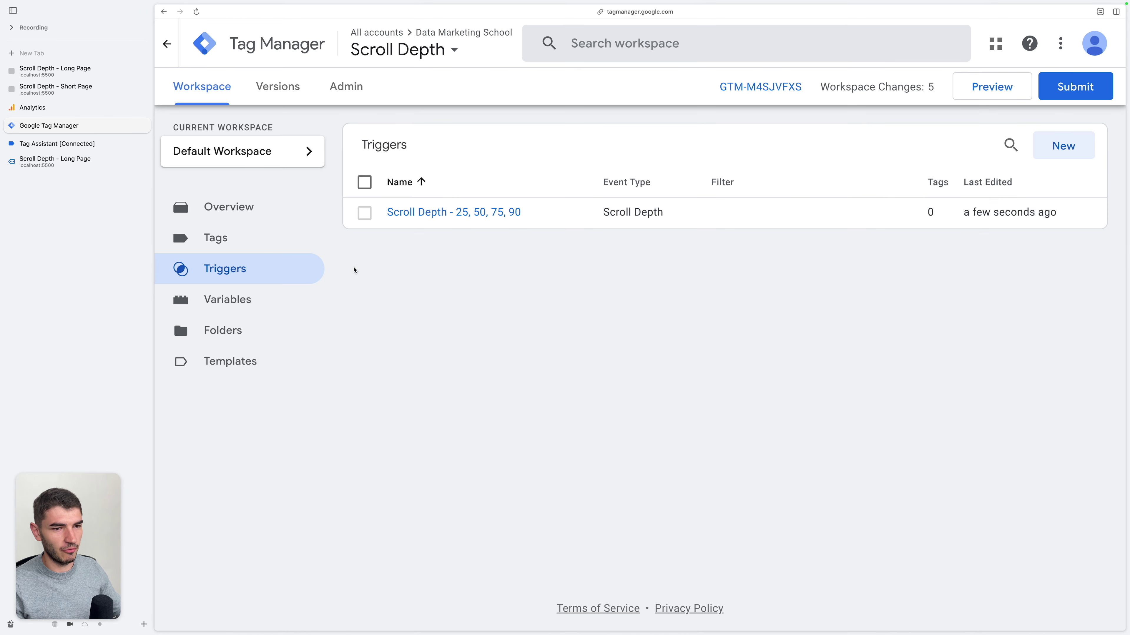
Preview the container on the Long Page and inspect the first Scroll Depth event's API call and threshold in Tag Assistant.
click(966, 96)
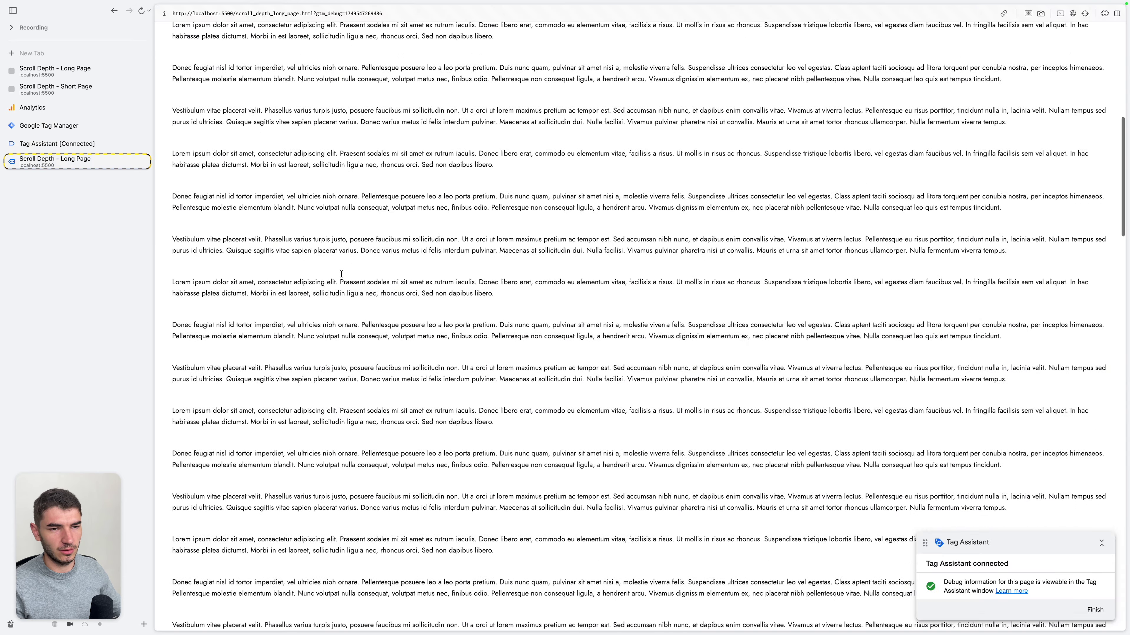
click(108, 144)
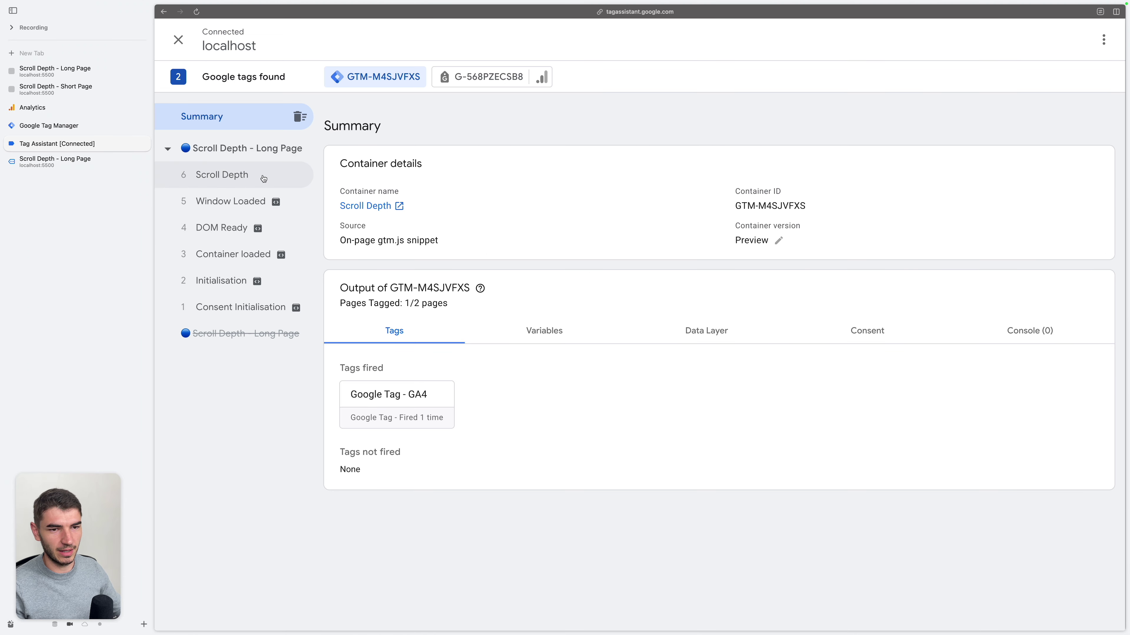
click(223, 180)
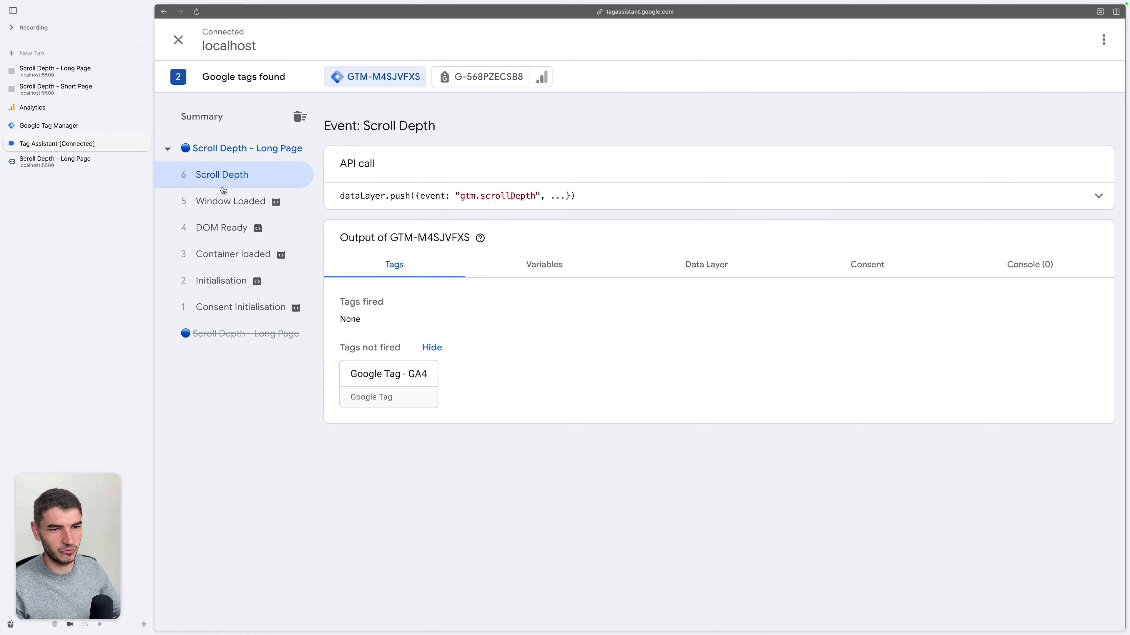
click(1060, 196)
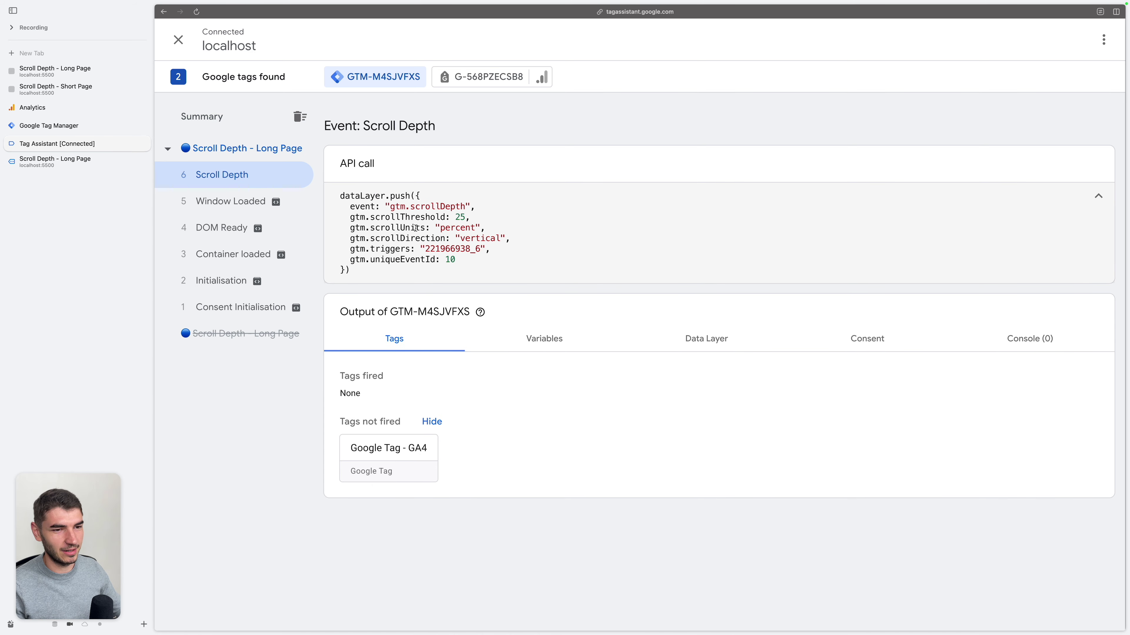
double_click(460, 217)
Scroll further down the connected Long Page and check the threshold of each additional Scroll Depth event in Tag Assistant.
key(ctrl+Tab)
scroll(639, 324, down, 10)
key(ctrl+Tab)
click(274, 181)
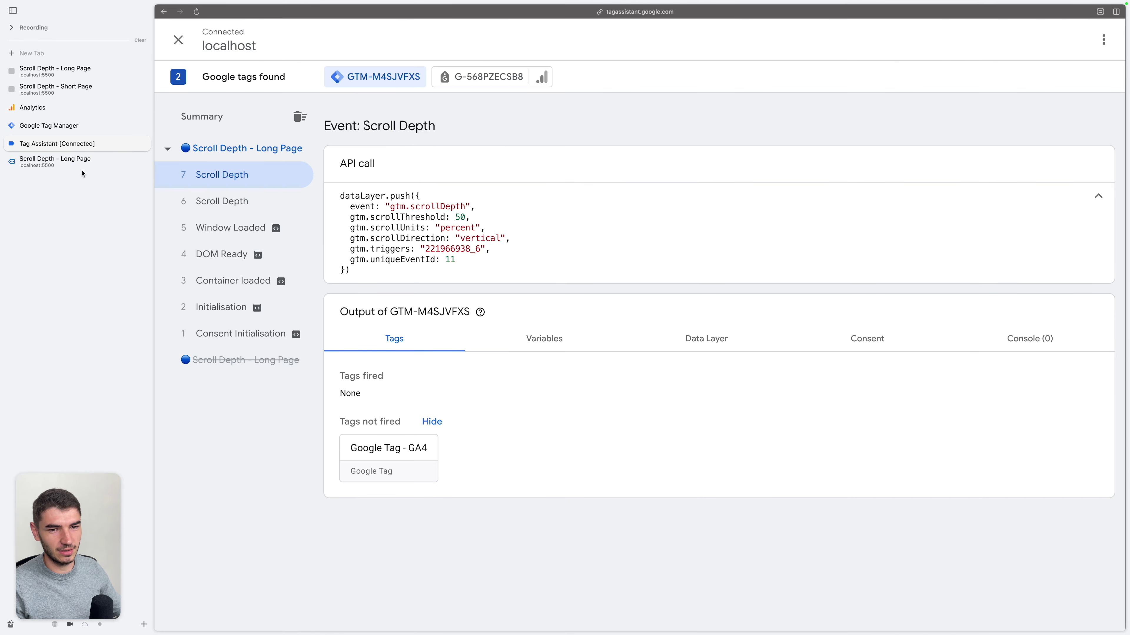
key(ctrl+Tab)
scroll(200, 186, down, 5)
key(ctrl+Tab)
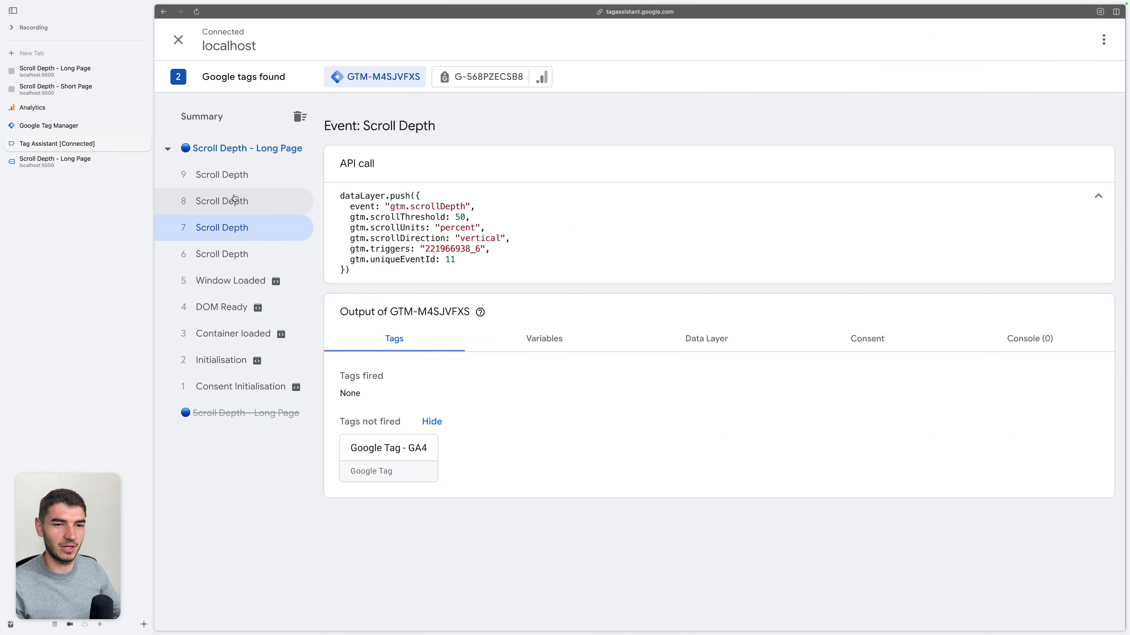
click(258, 202)
click(269, 181)
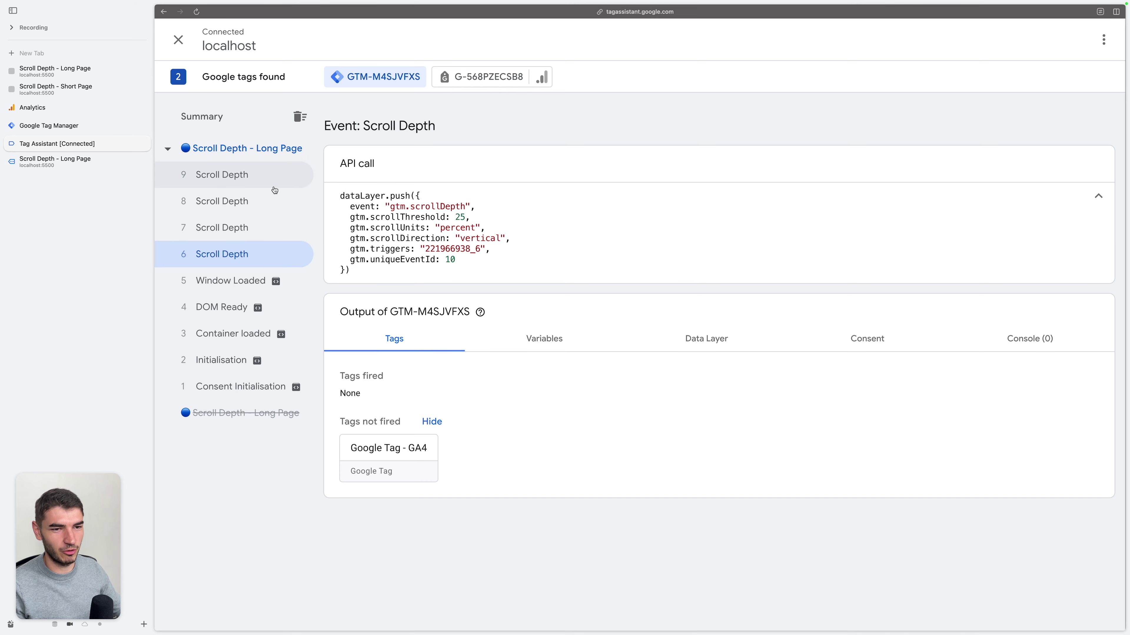
Restart the preview from Google Tag Manager and load scroll_depth_short_page.html in the connected page tab.
click(68, 127)
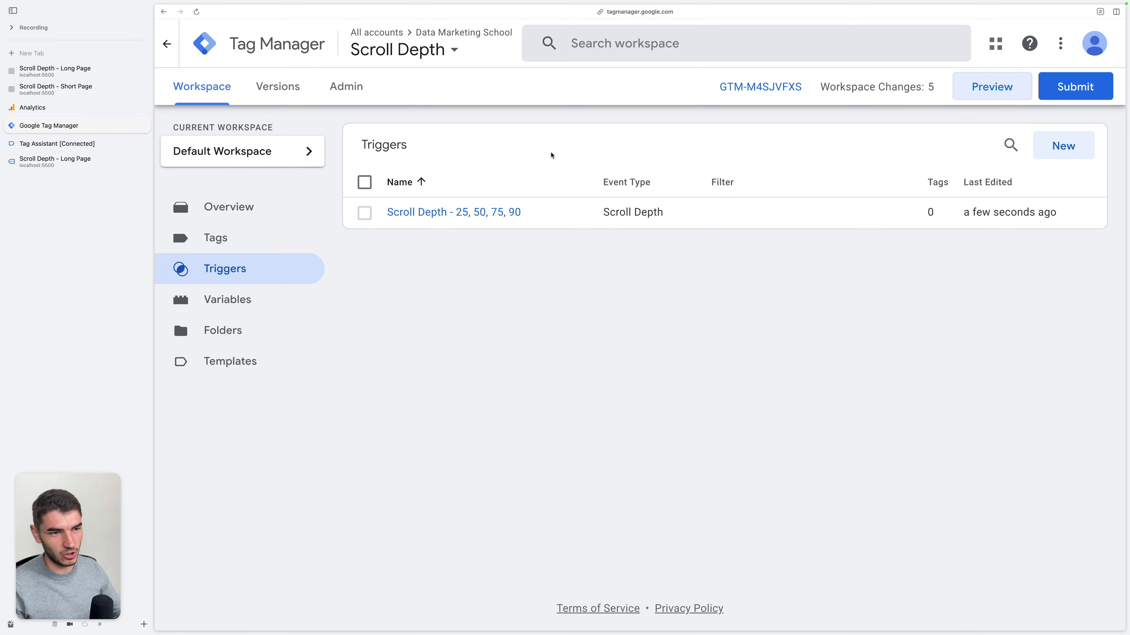
key(super+9)
key(BackSpace)
key(BackSpace)
key(BackSpace)
key(BackSpace)
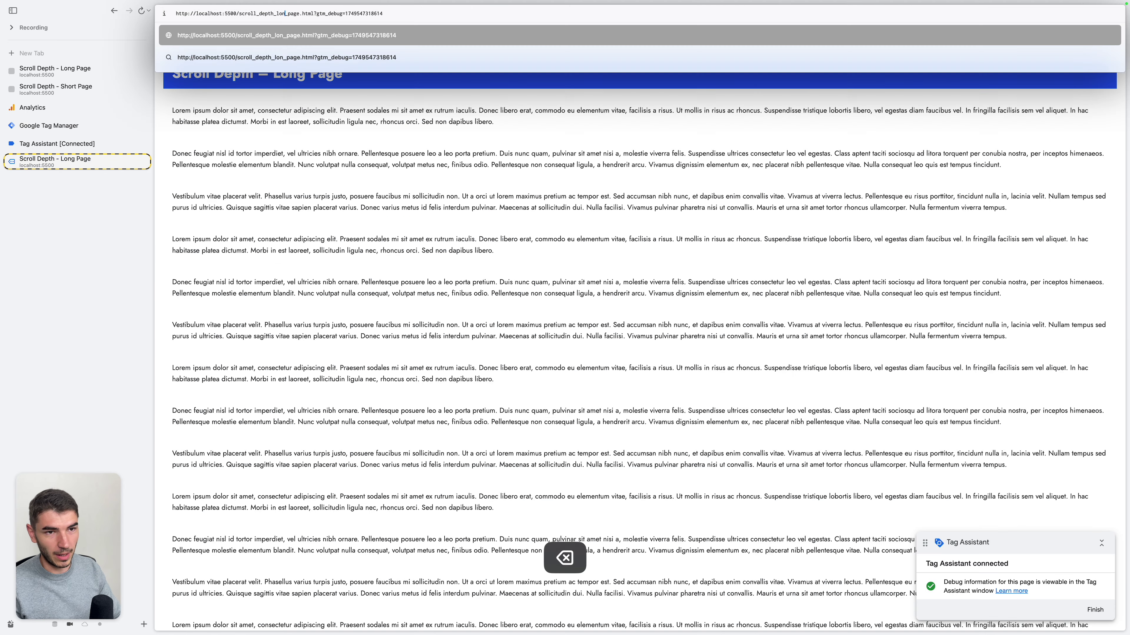
text(short)
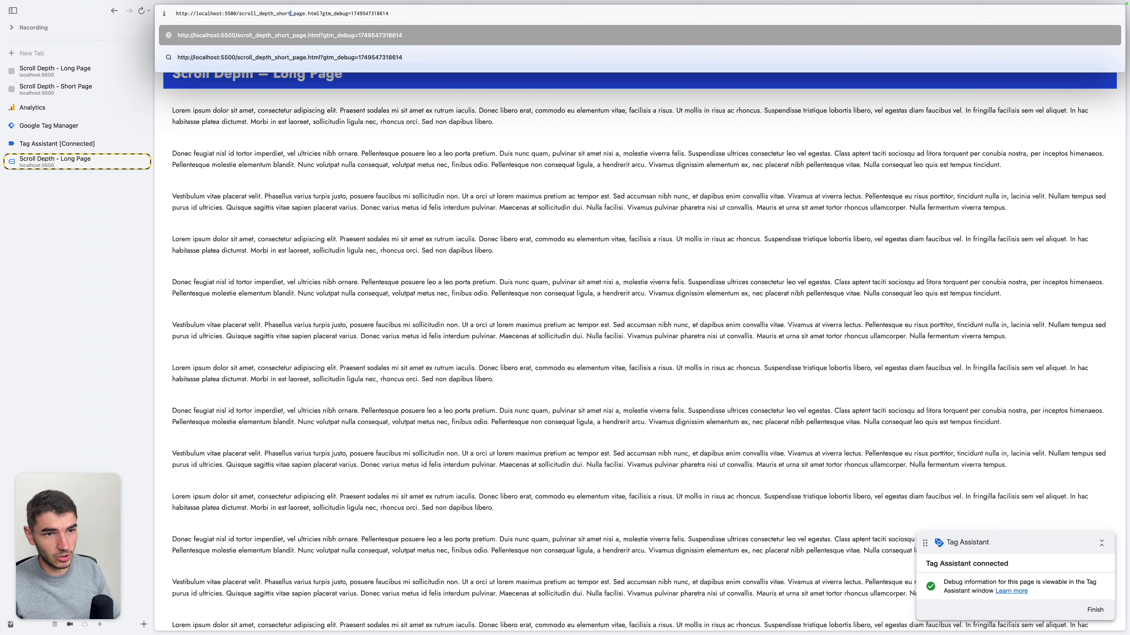
key(Return)
In Tag Assistant, inspect the thresholds of the Short Page's Scroll Depth events, then view the connected page.
key(super+5)
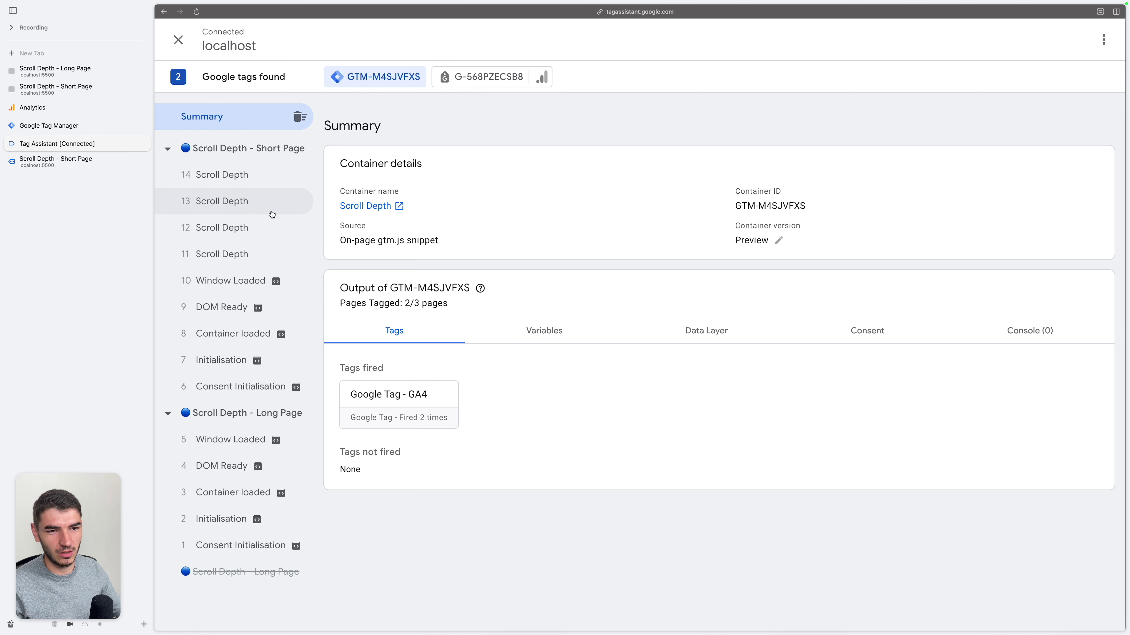
click(636, 197)
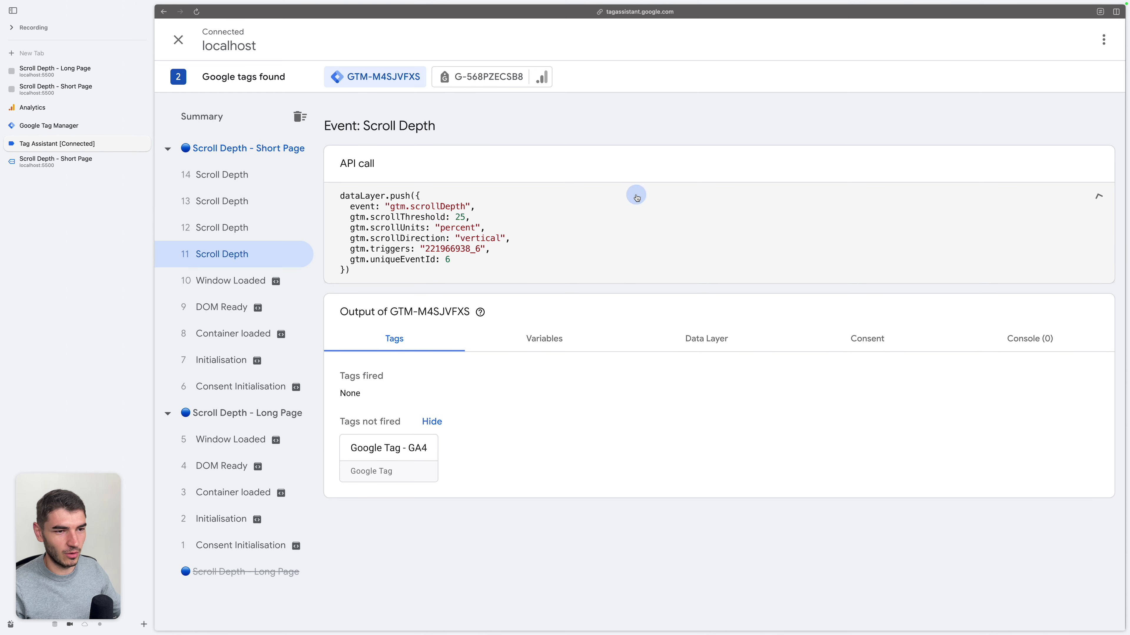
click(282, 225)
click(236, 205)
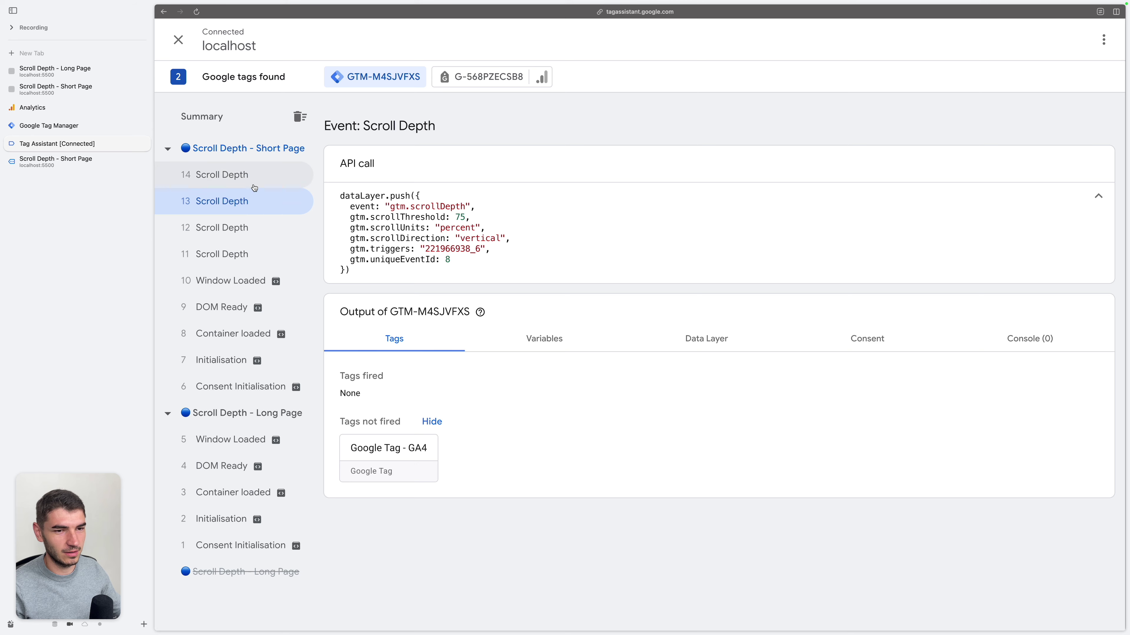
click(263, 179)
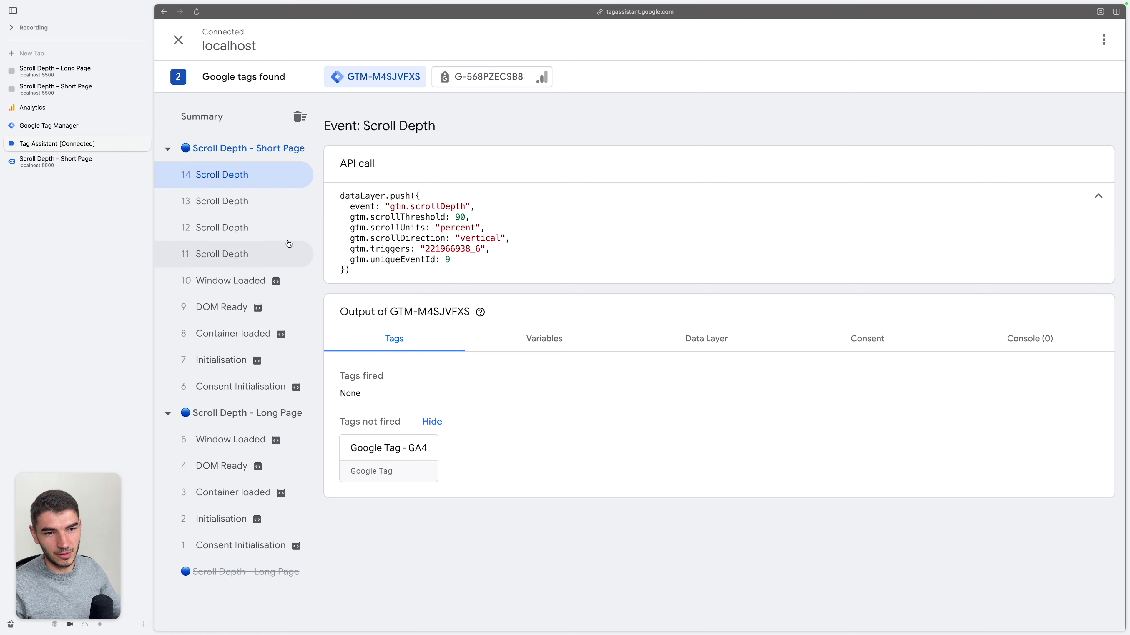
key(ctrl+Tab)
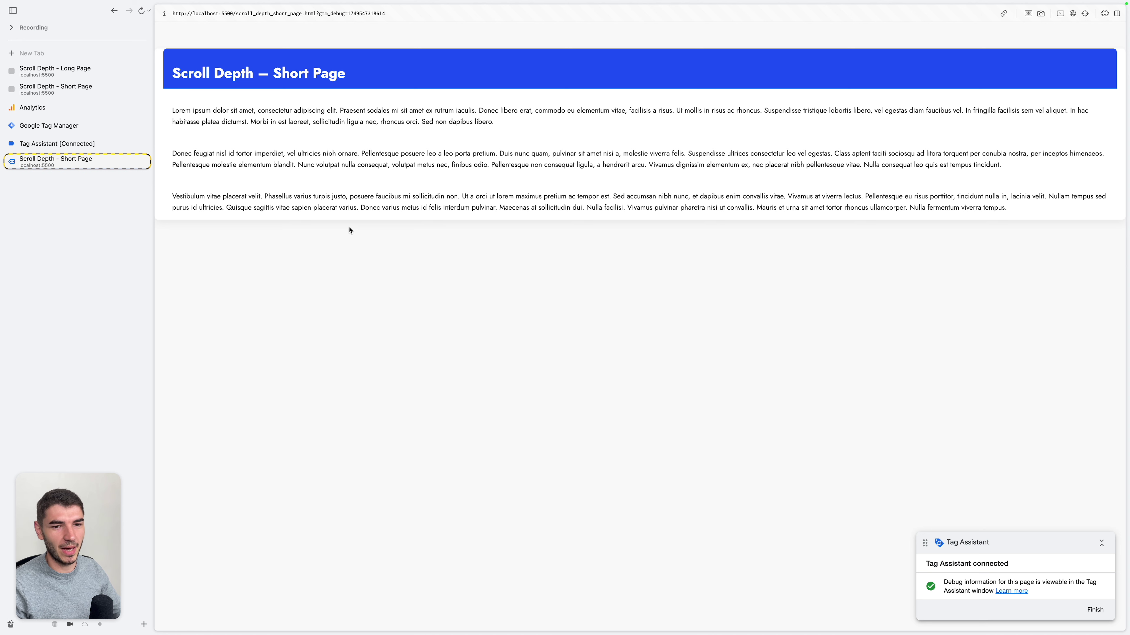
In Google Tag Manager, review the scroll trigger's settings, then create a new user-defined variable of the Custom JavaScript type.
click(93, 126)
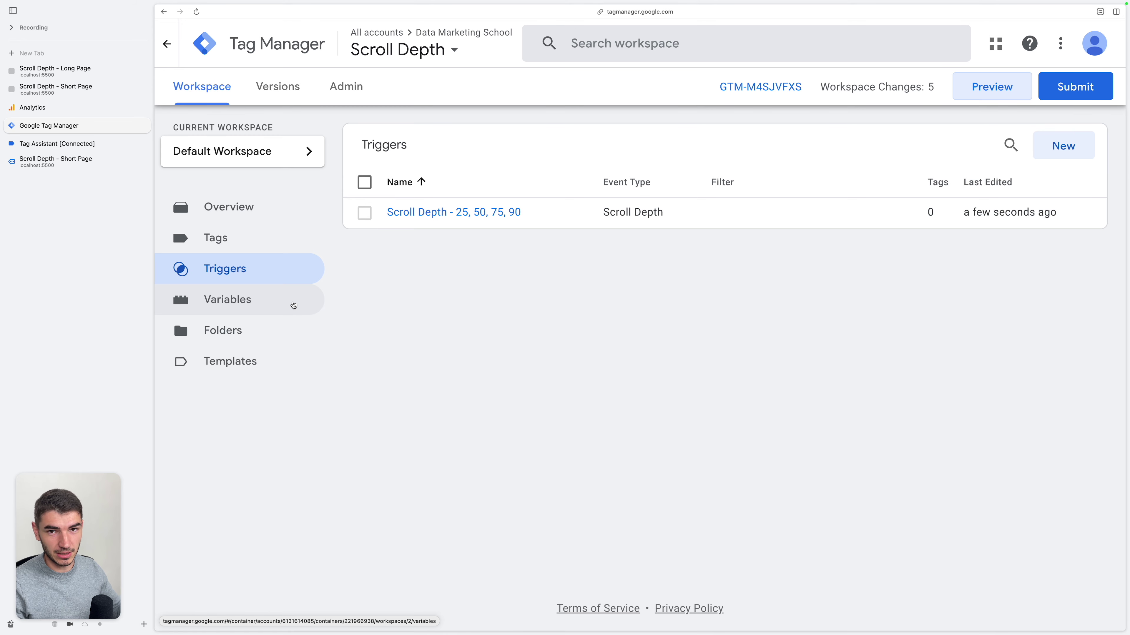
click(453, 211)
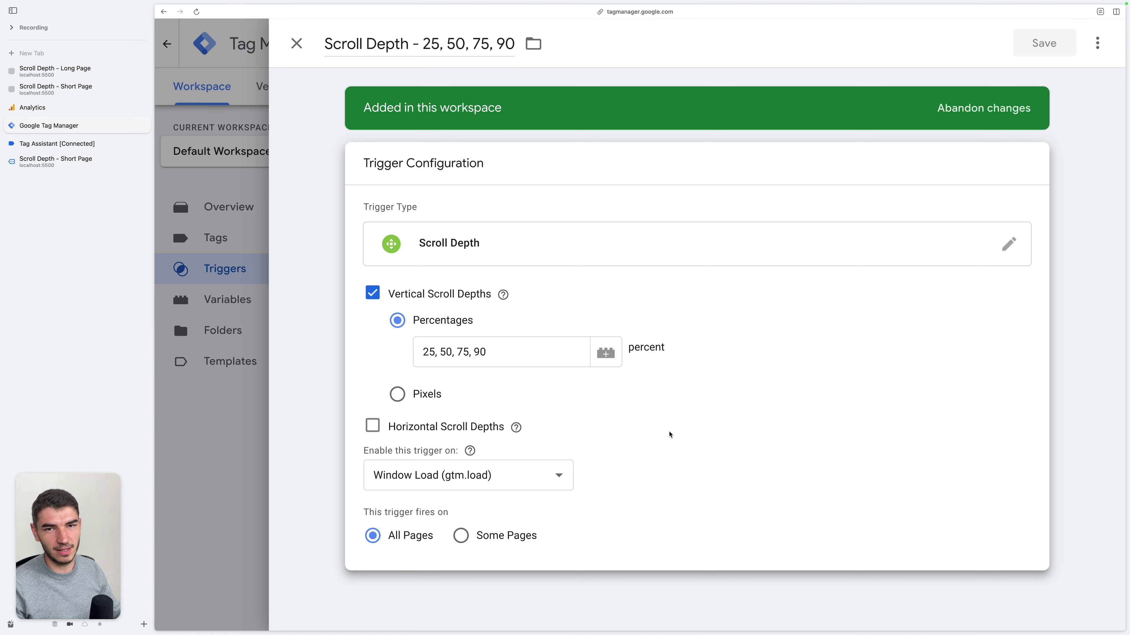
click(247, 295)
click(247, 295)
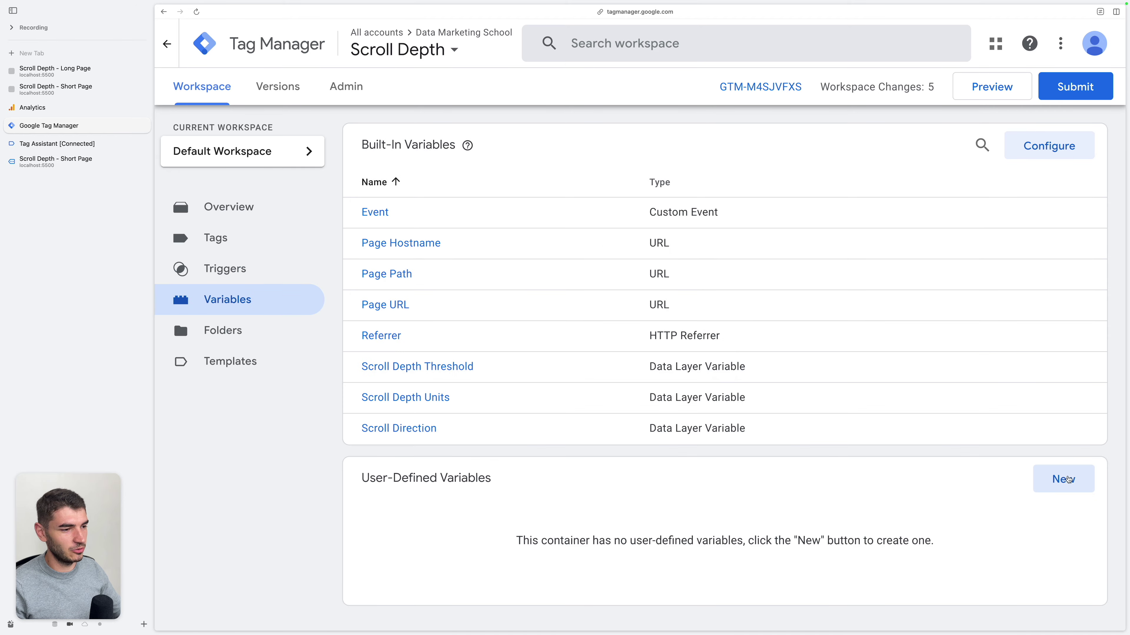
click(1068, 480)
click(741, 191)
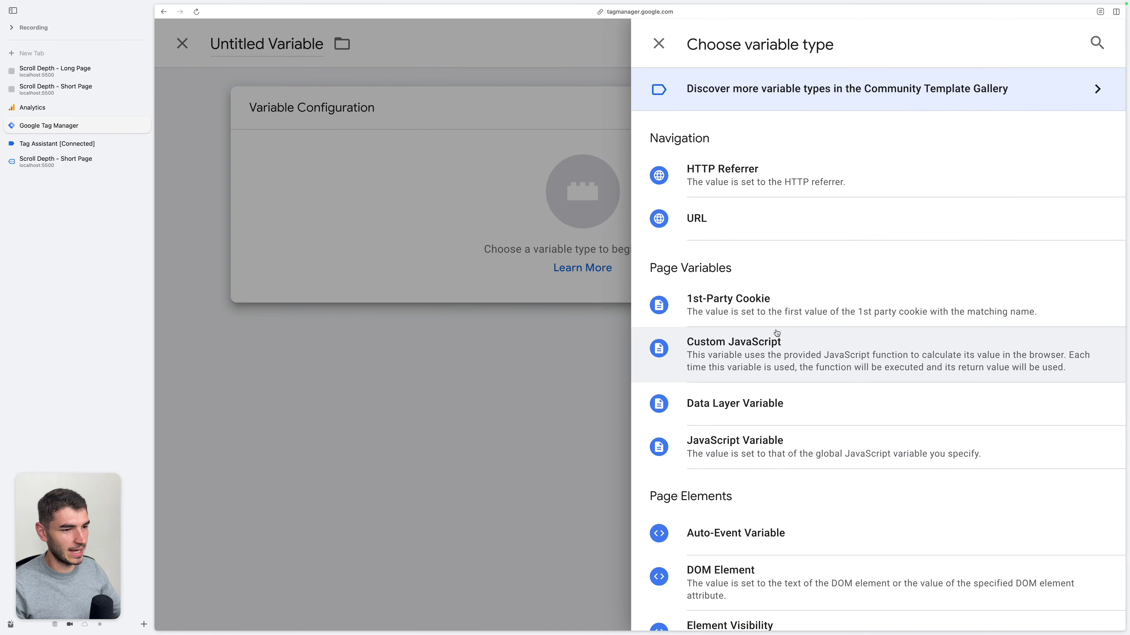
click(728, 349)
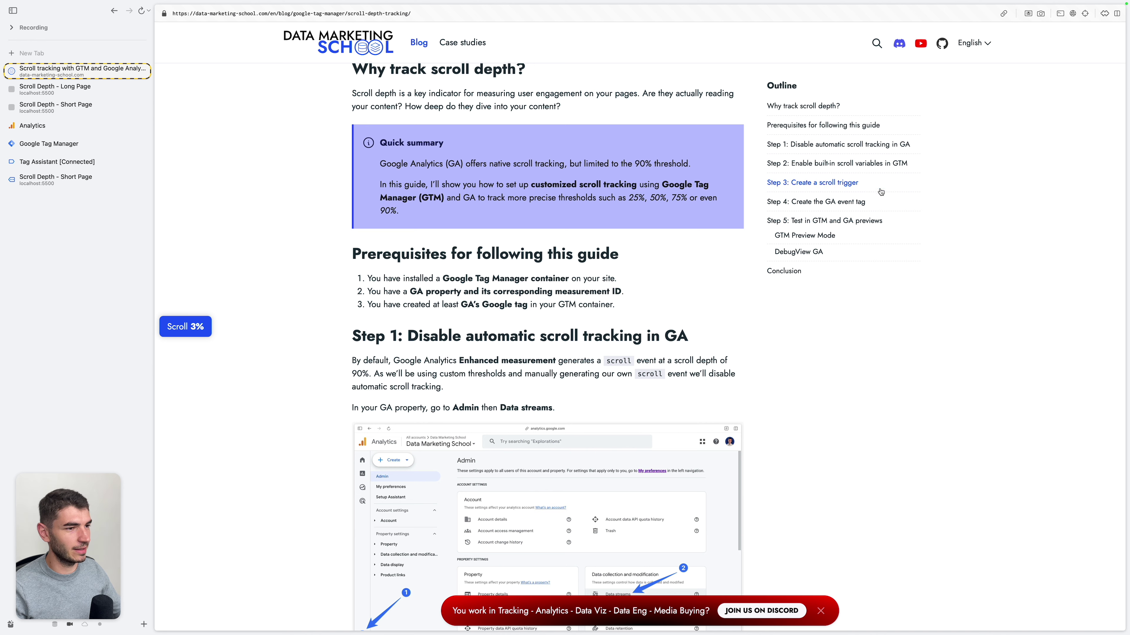
Copy the CJS - scrollHeight function from Step 3 of the Data Marketing School scroll guide and paste it into the new variable's code.
click(819, 184)
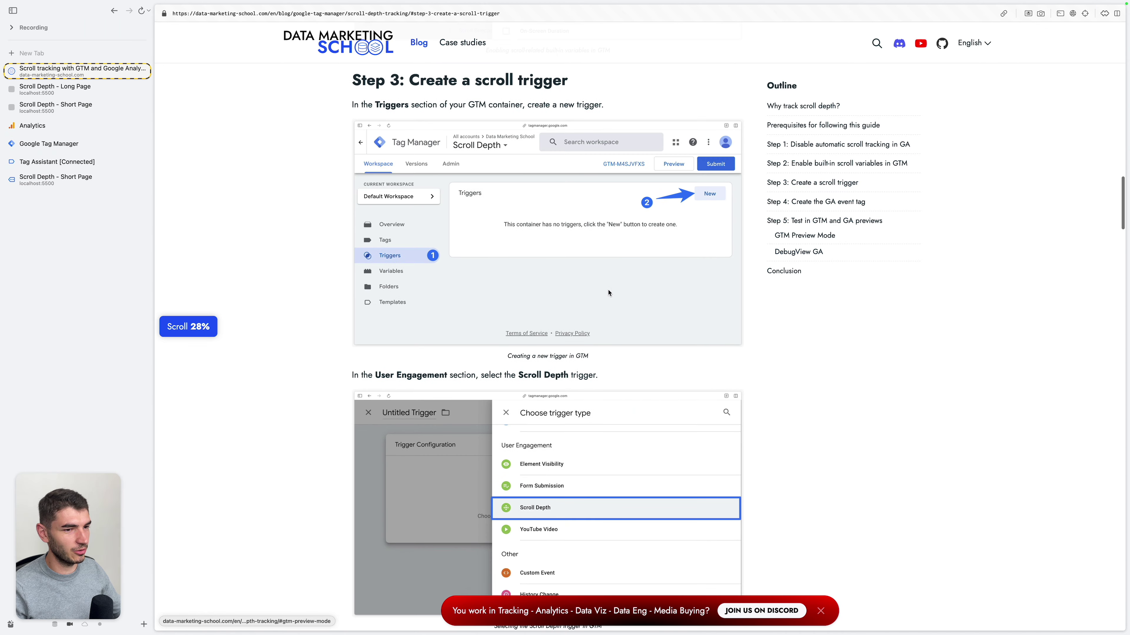
scroll(523, 217, down, 10)
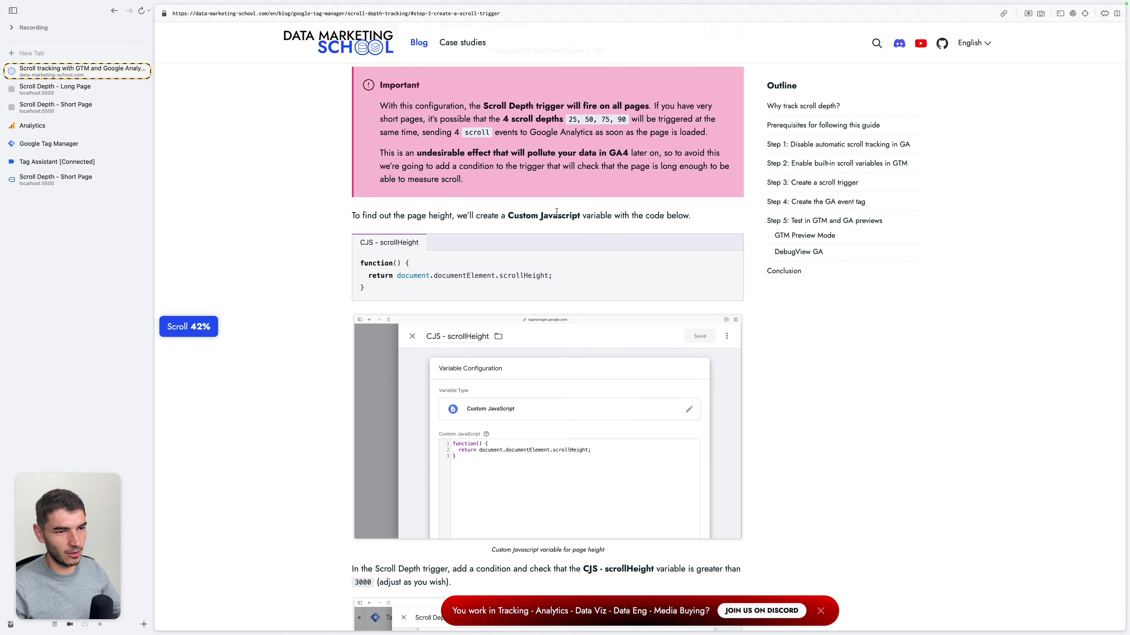
click(731, 261)
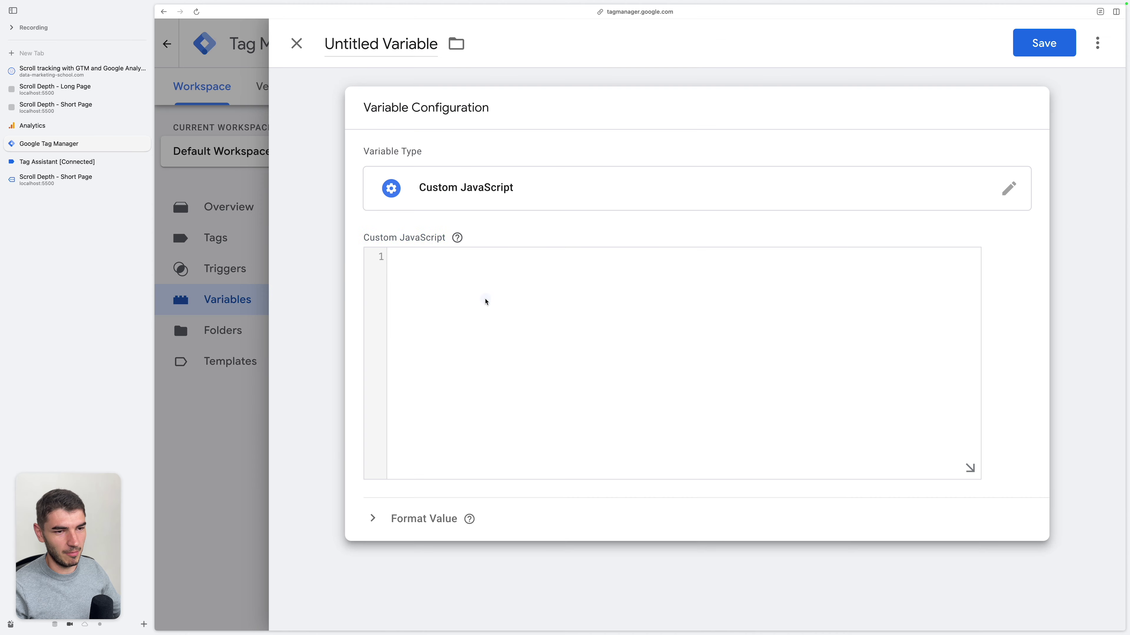
key(ctrl+Tab)
key(super+v)
Name the variable CJS - scrollHeight and save it.
double_click(402, 44)
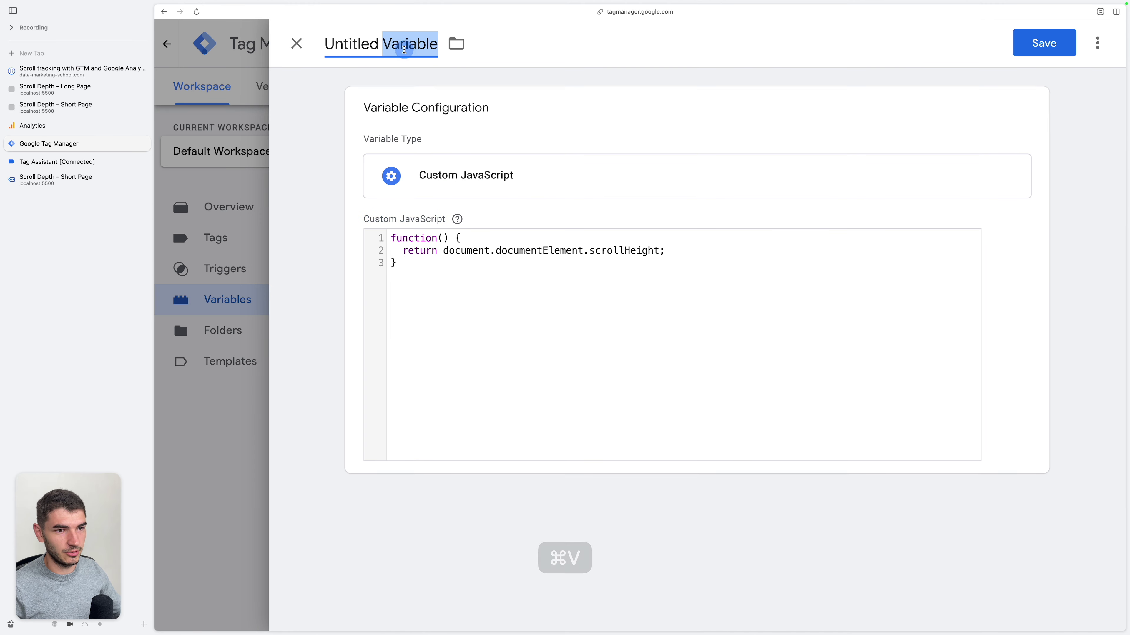
key(super+a)
text(CJS )
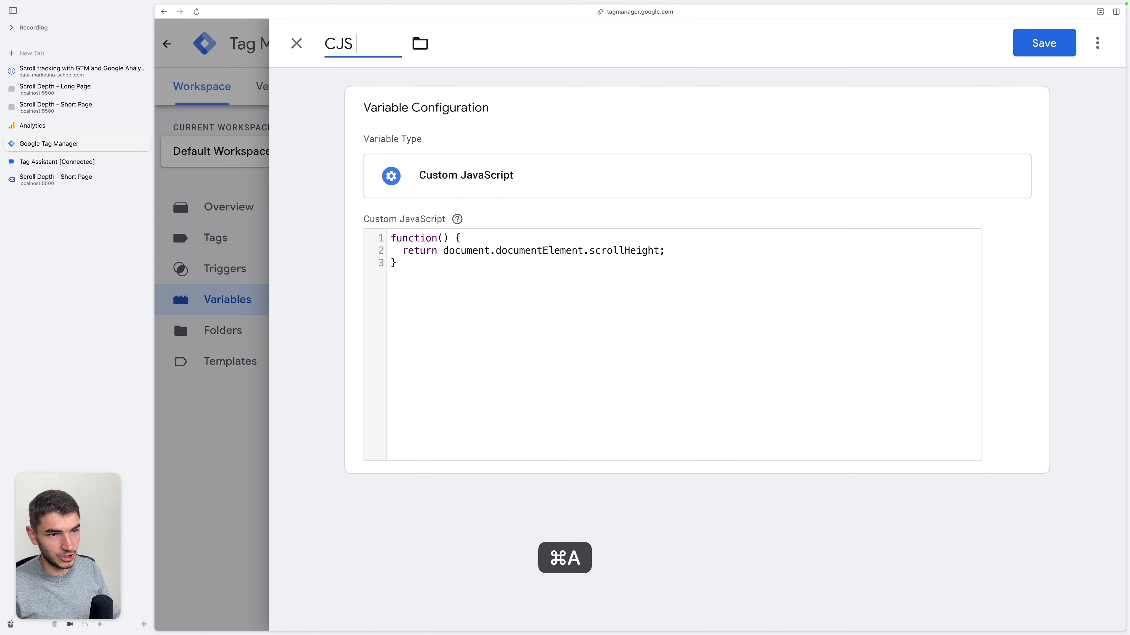
text(- scrollHeight)
key(super+s)
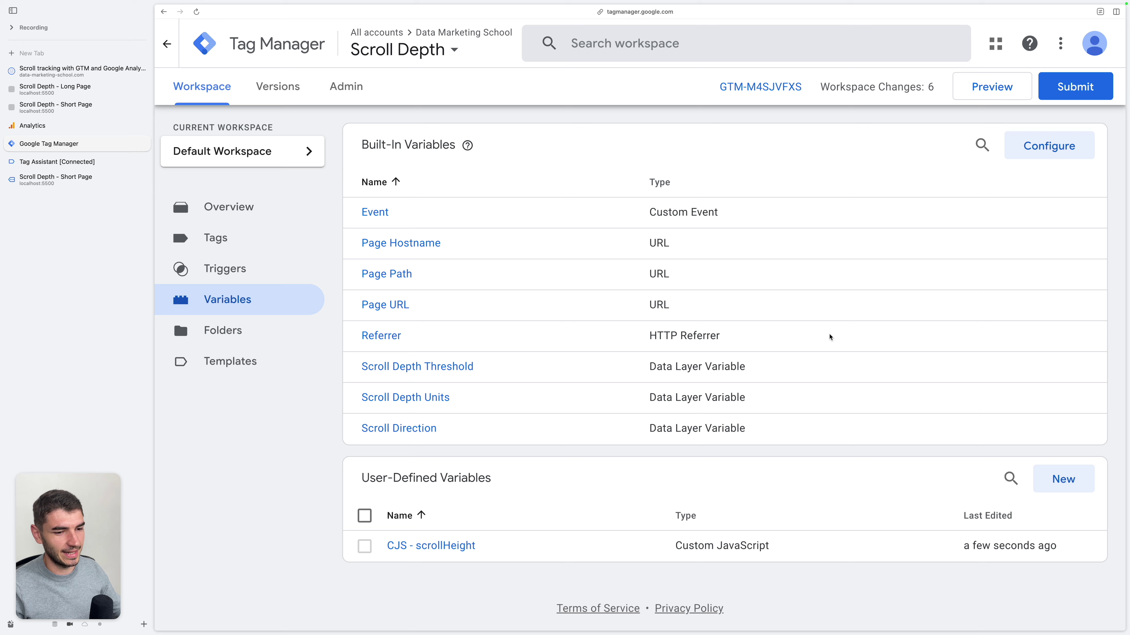
Set the Scroll Depth - 25, 50, 75, 90 trigger to fire on some pages only.
click(267, 266)
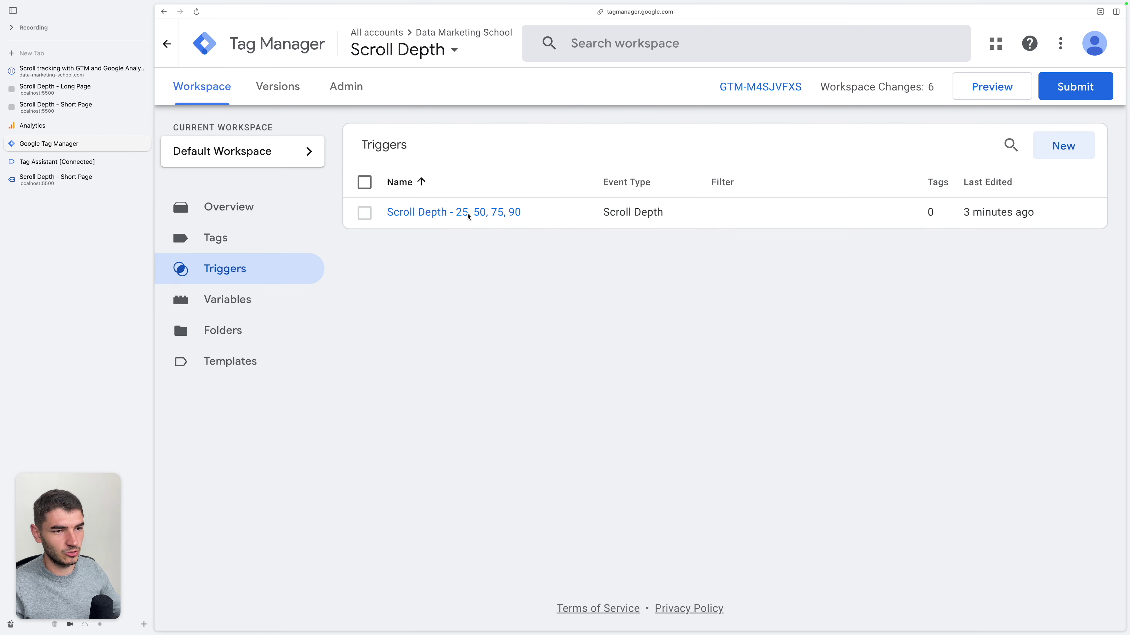
click(461, 213)
click(538, 278)
click(497, 537)
scroll(497, 536, down, 1)
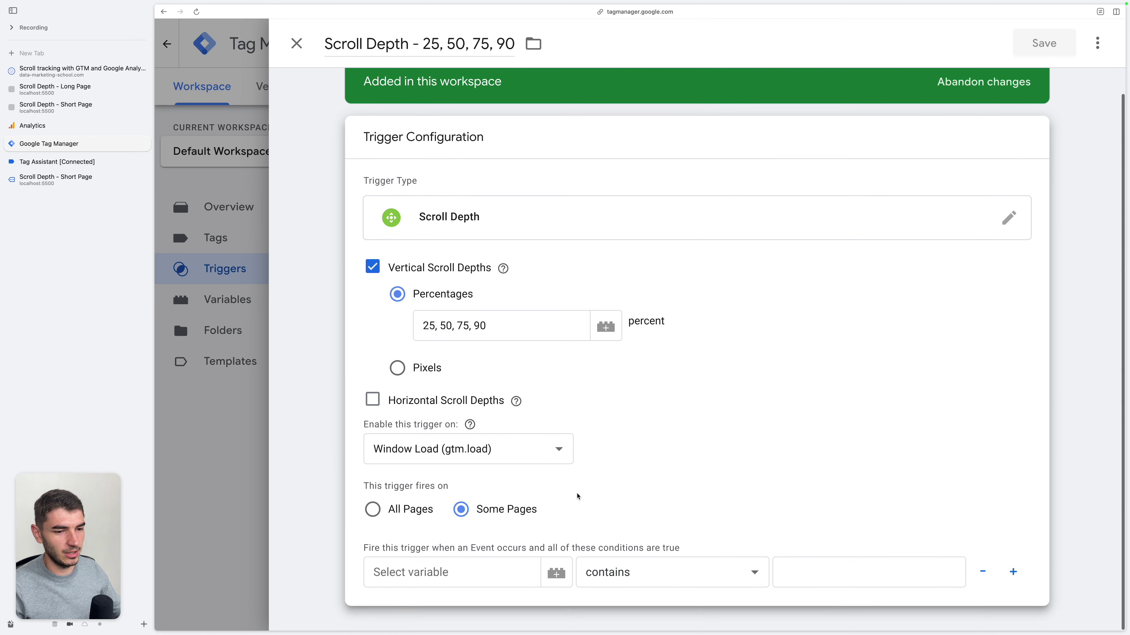
Set the trigger's firing condition to CJS - scrollHeight greater than 3000 and save the trigger.
click(427, 572)
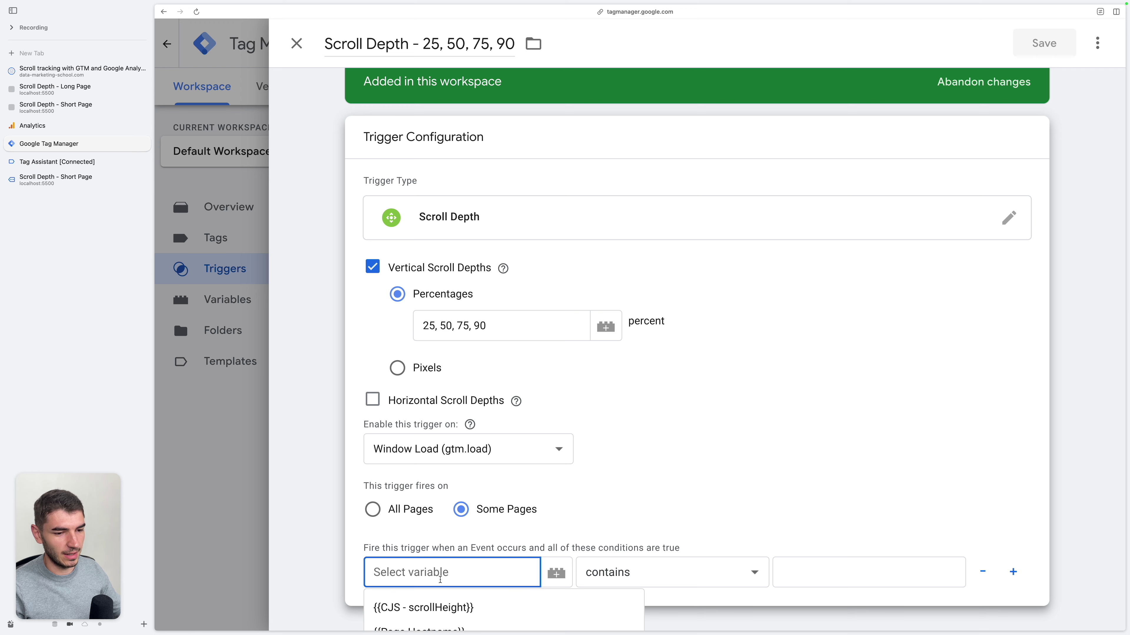
click(451, 604)
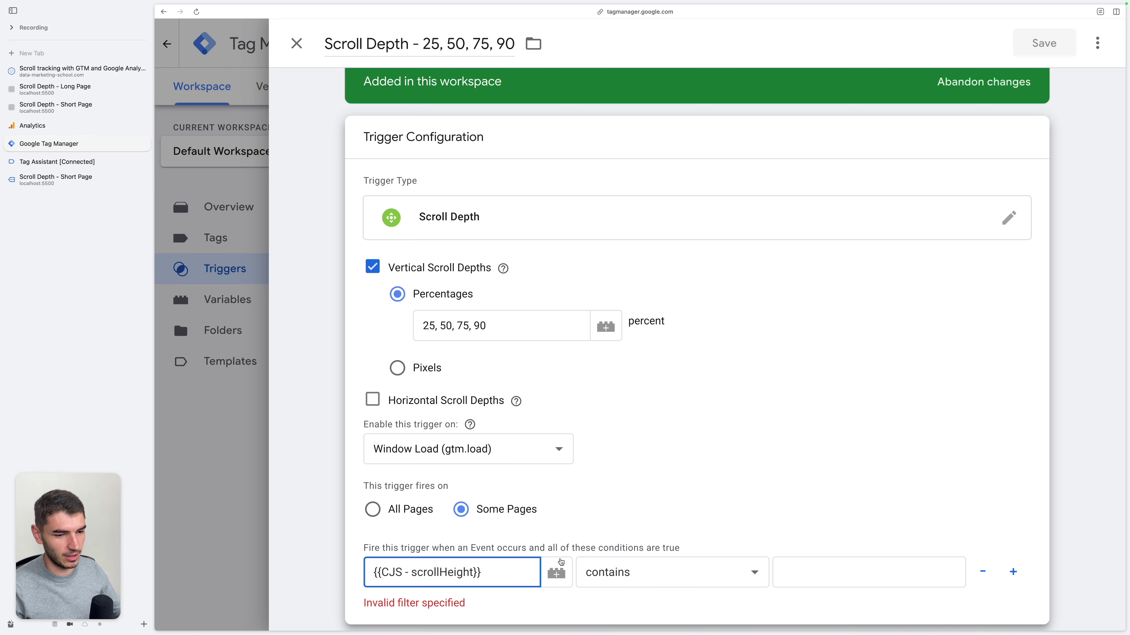
click(613, 573)
click(703, 606)
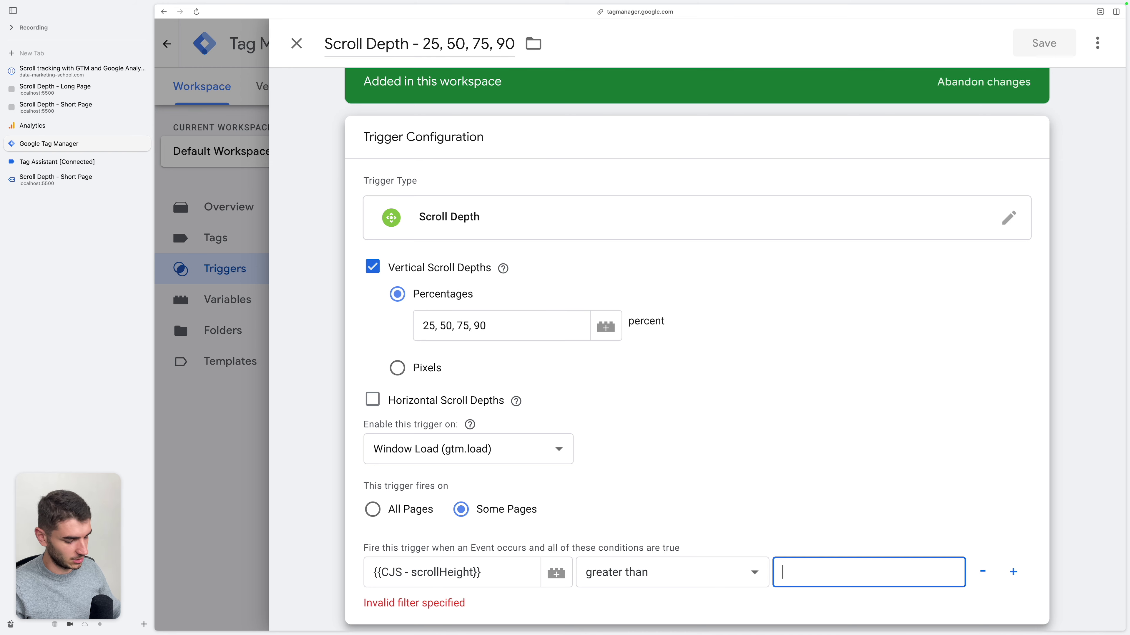
text(3000)
click(1044, 43)
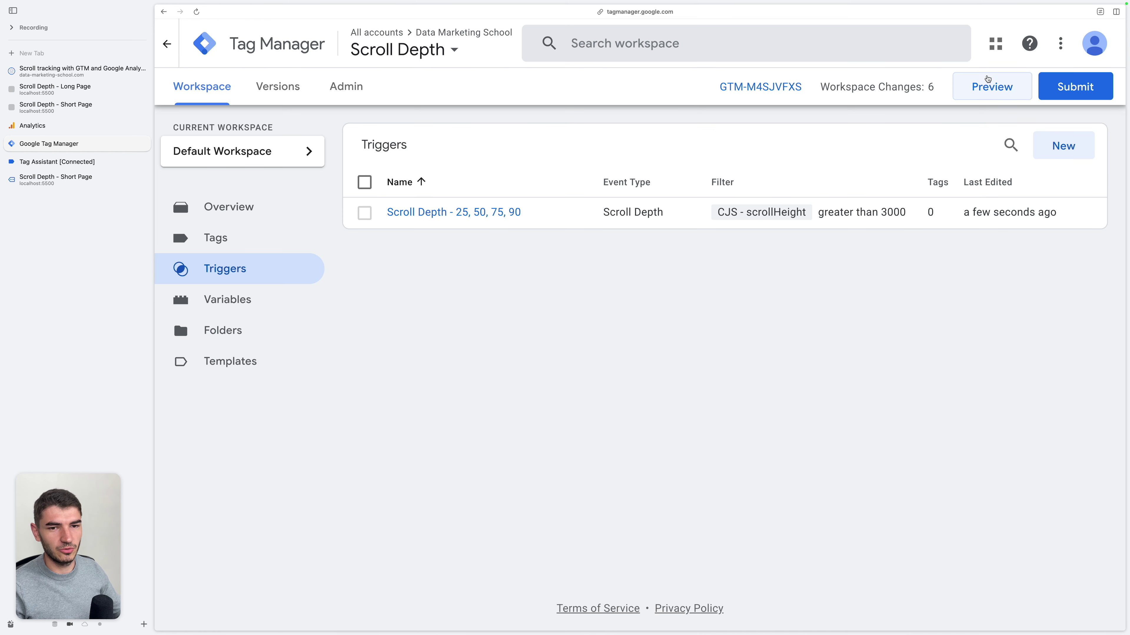
Preview the container on the long page and examine the CJS - scrollHeight value at Window Loaded in Tag Assistant.
click(986, 88)
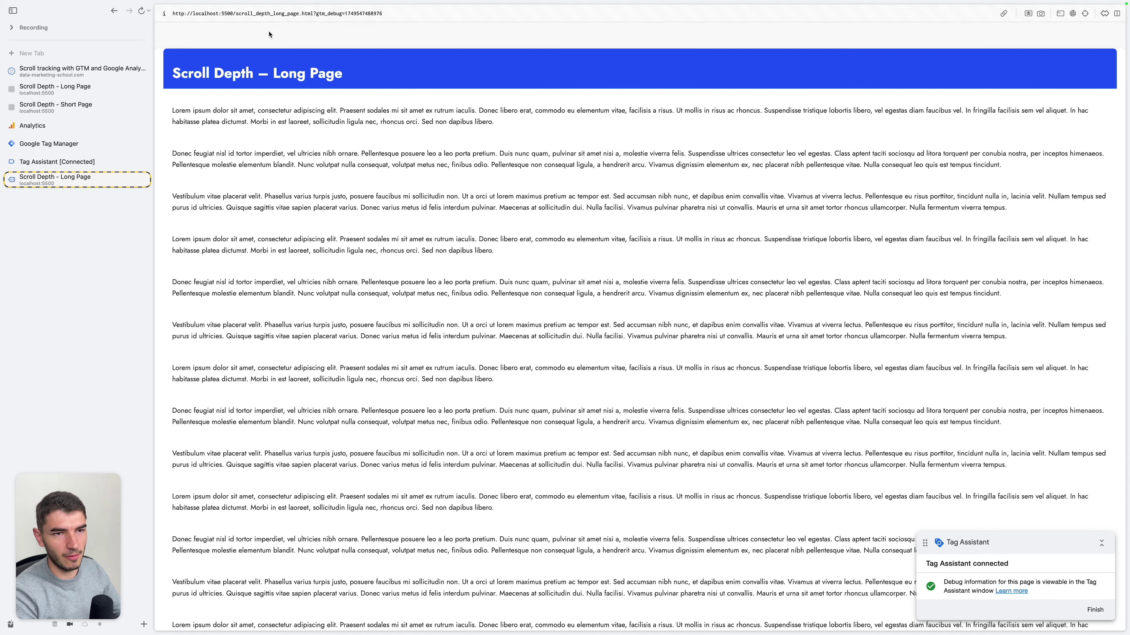
click(57, 161)
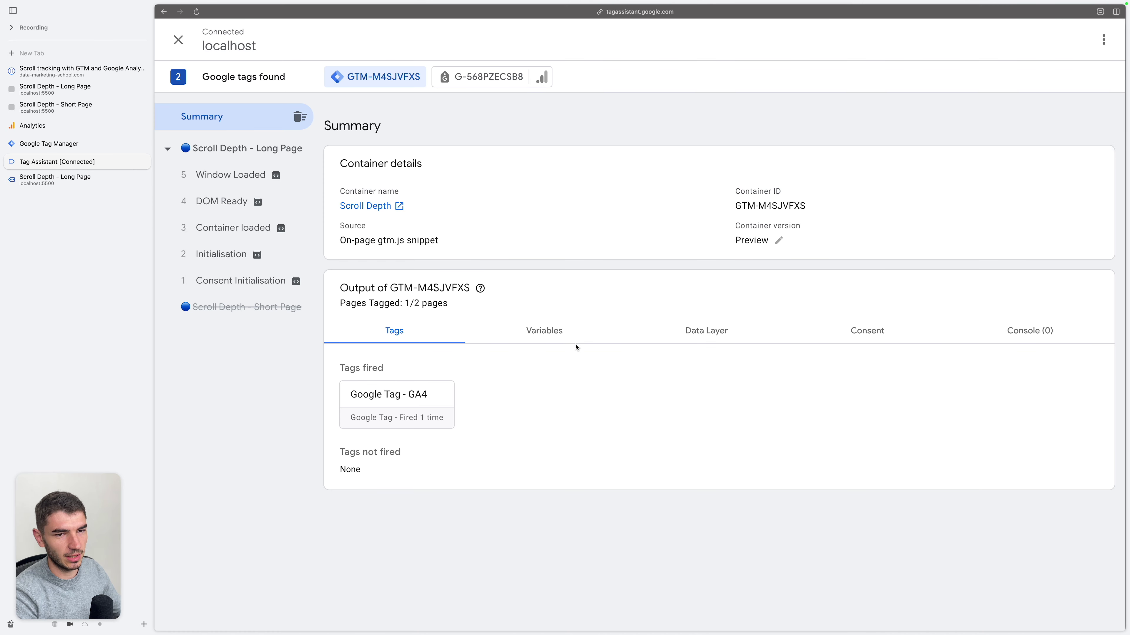
click(537, 332)
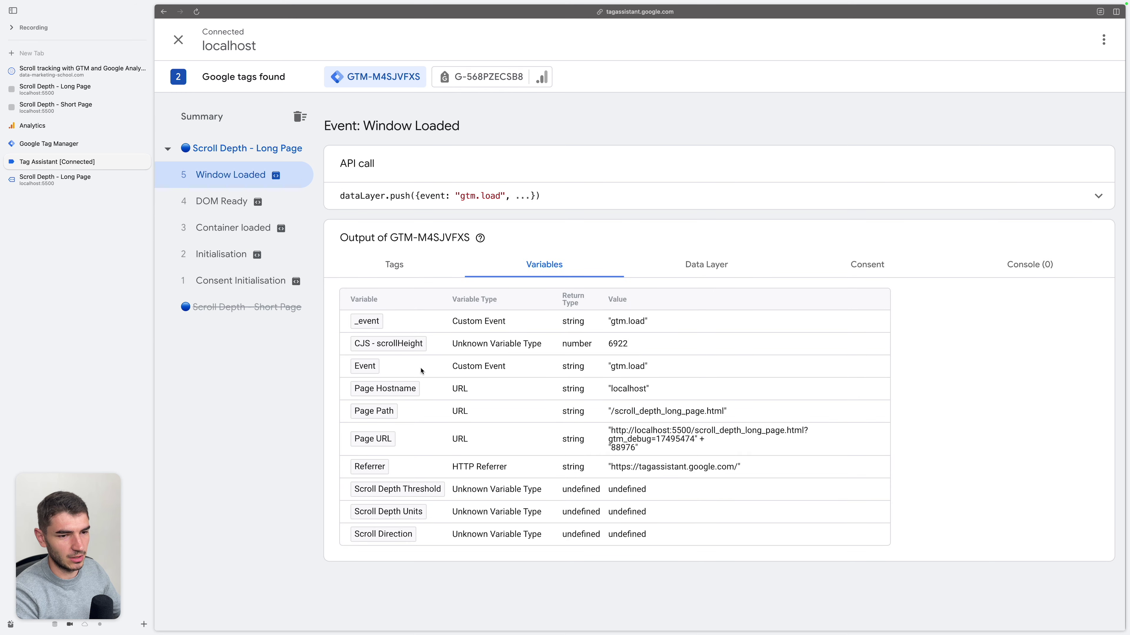
double_click(620, 346)
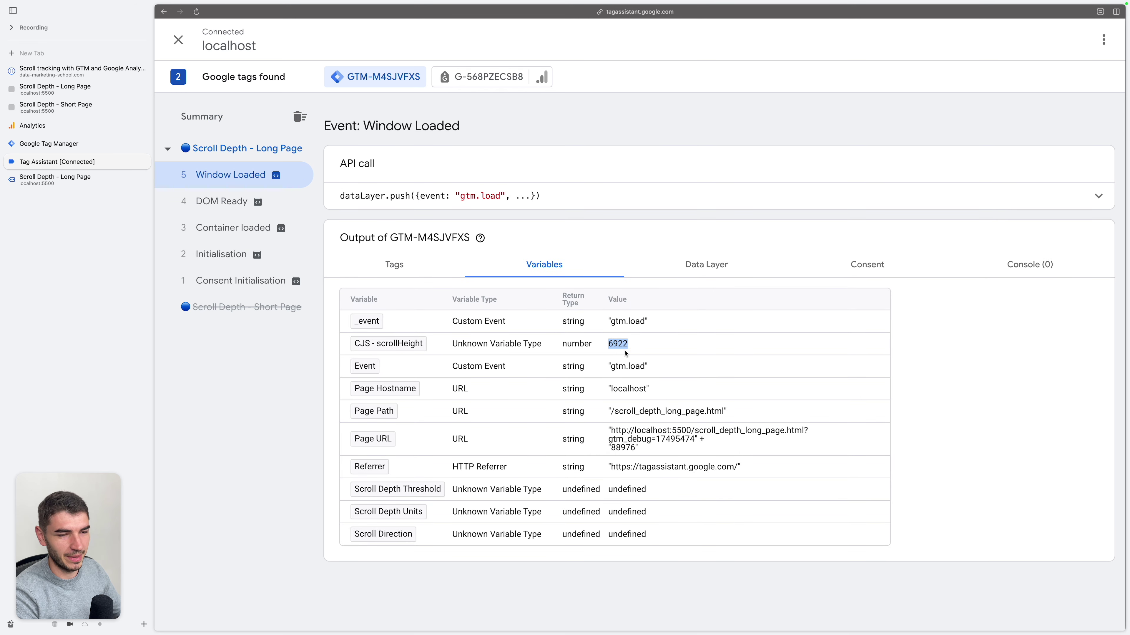
Load the short page in the debug session by changing "long" to "short" in the page address.
click(75, 180)
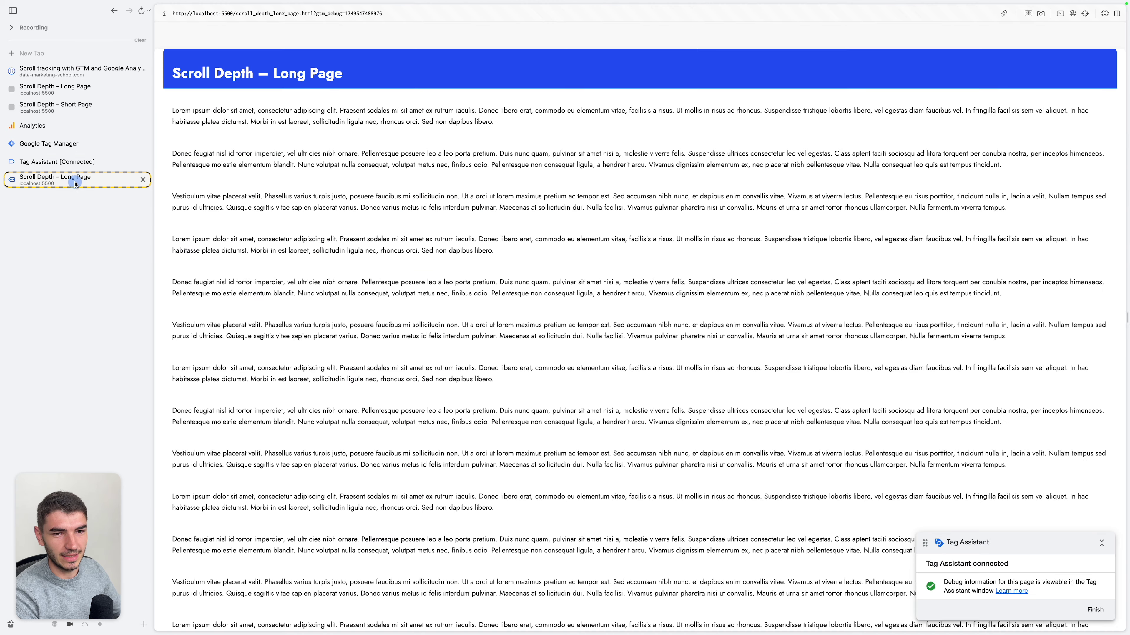
click(286, 13)
key(BackSpace)
key(BackSpace)
key(BackSpace)
key(BackSpace)
text(short)
key(Return)
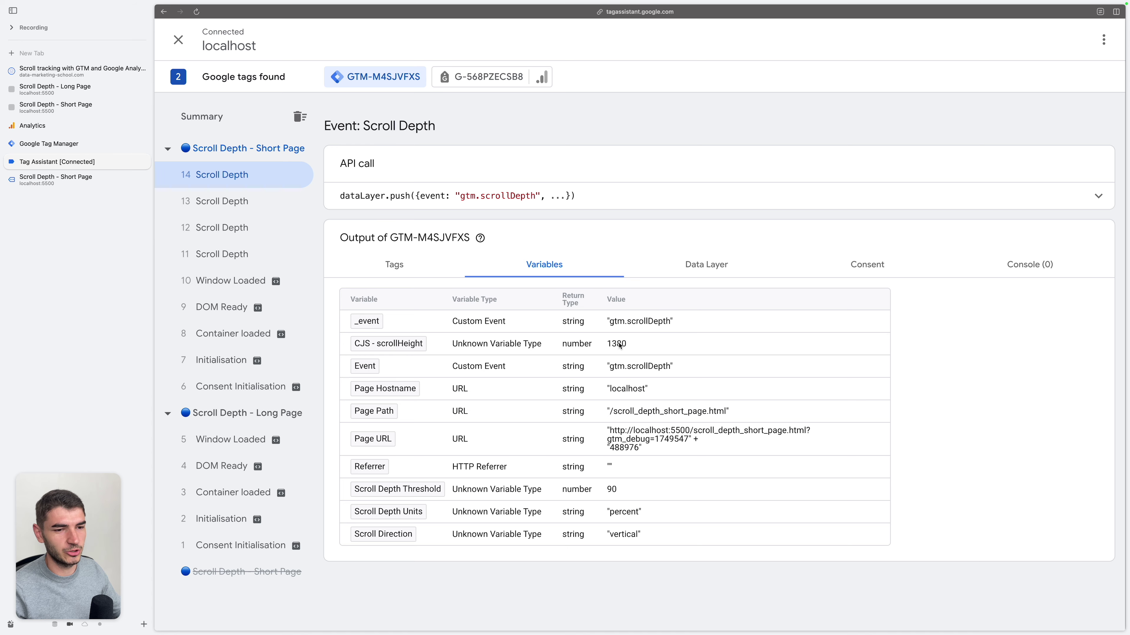
In Google Tag Manager, review the page-height condition of the Scroll Depth - 25, 50, 75, 90 trigger.
key(ctrl+Tab)
click(462, 212)
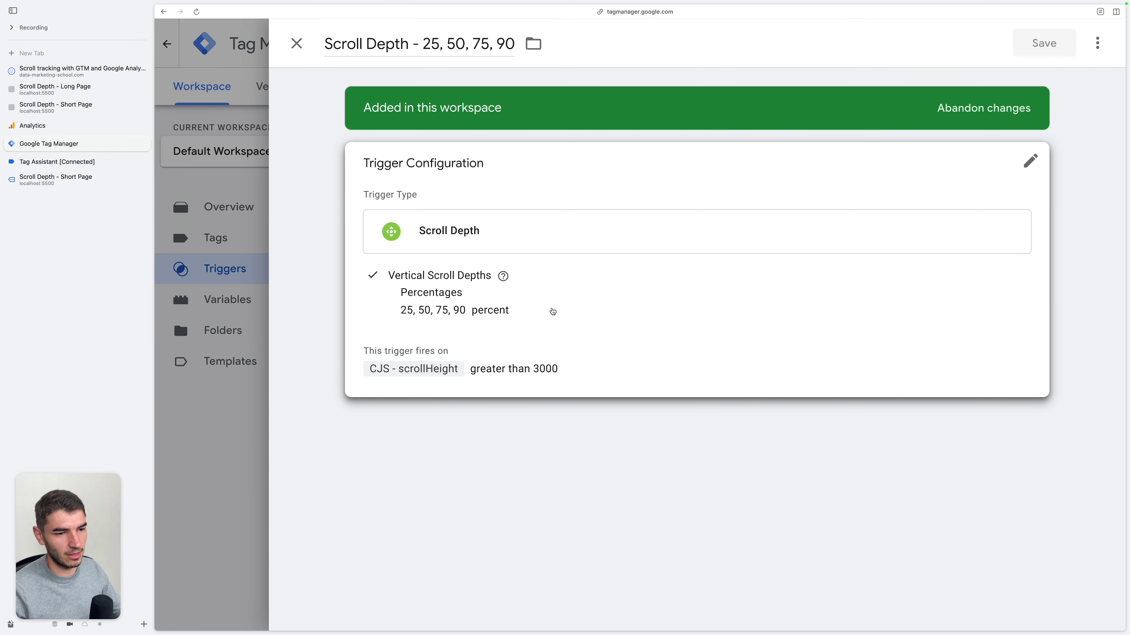
click(264, 249)
click(454, 211)
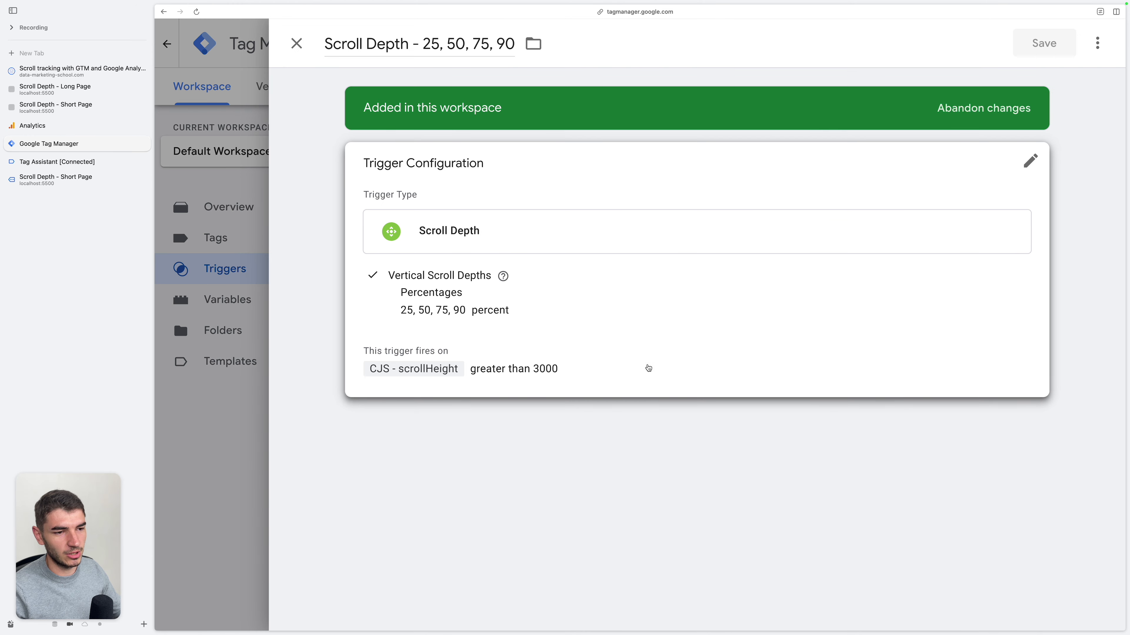
click(549, 381)
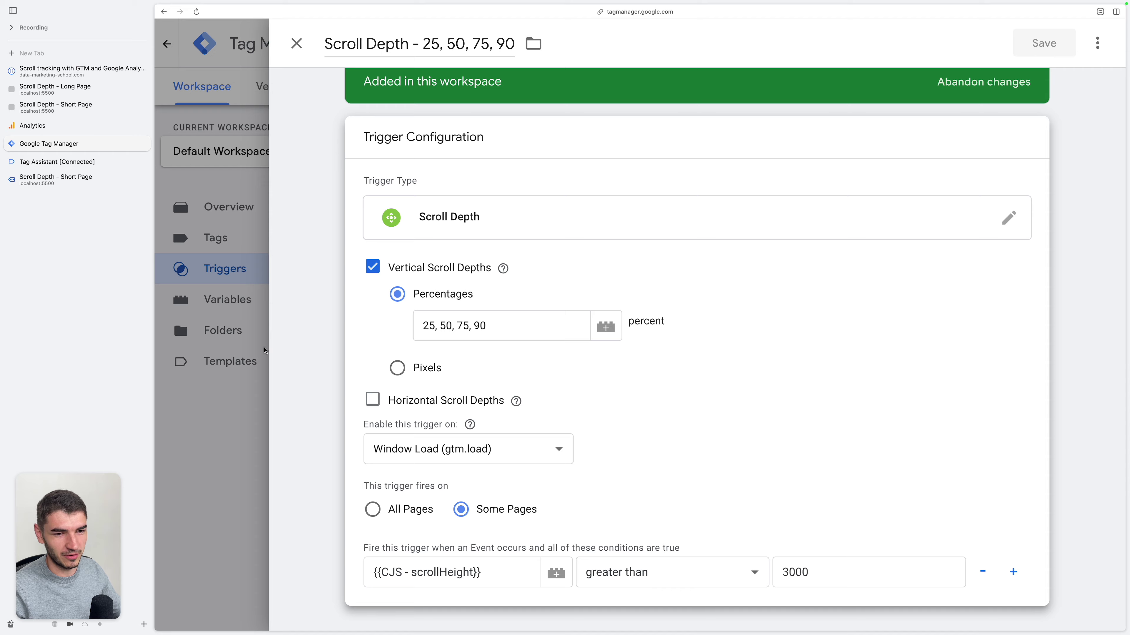
Create a new tag of the Google Analytics: GA4 Event type.
click(231, 240)
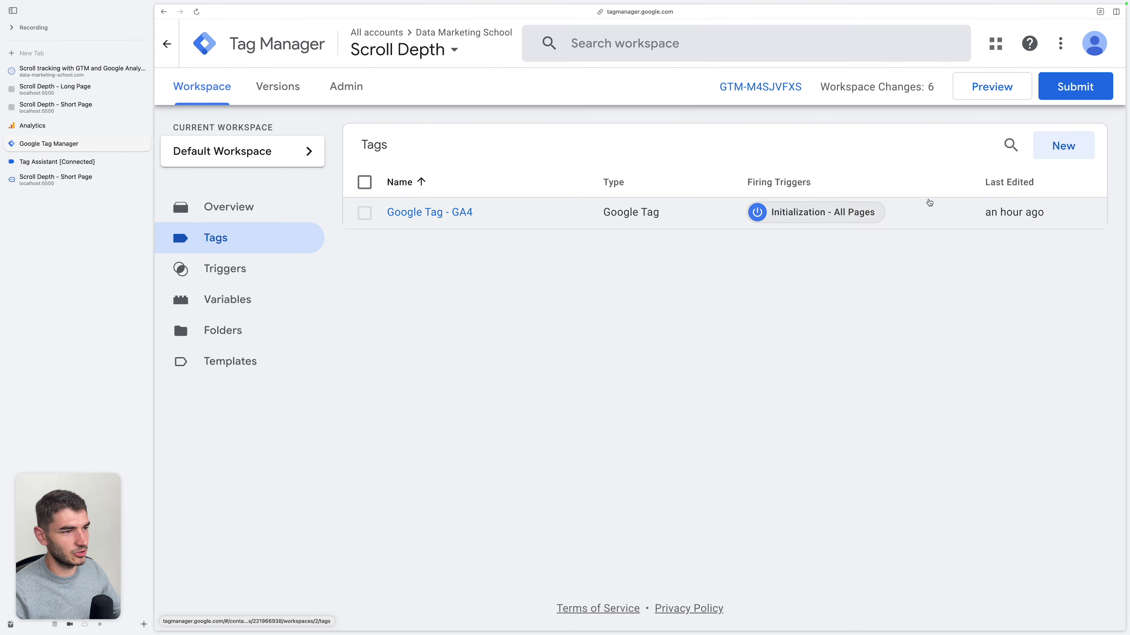
click(1037, 147)
click(729, 209)
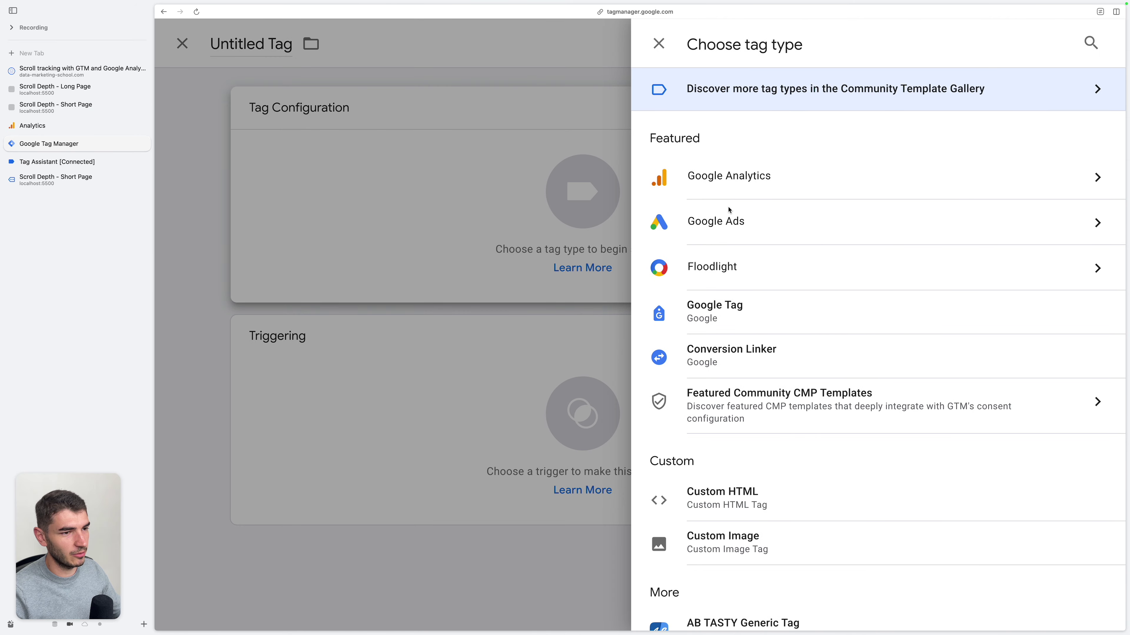
click(801, 189)
click(832, 201)
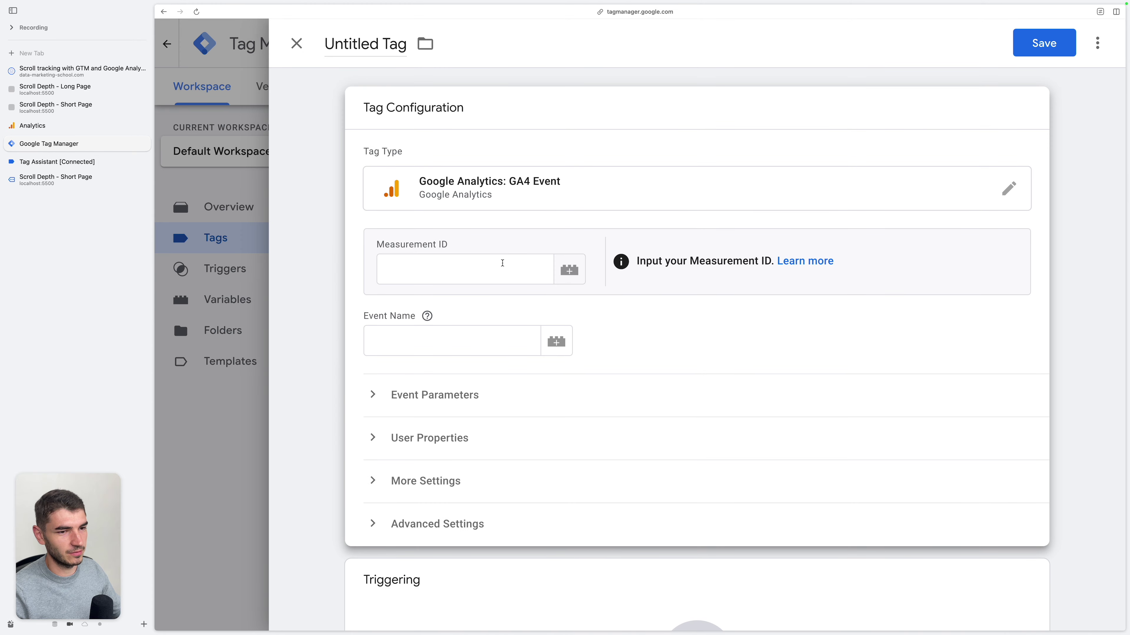
Set the tag's Measurement ID to G-568PZECSB8 and its event name to scroll.
click(464, 268)
text(G-568PZECSB8)
click(402, 344)
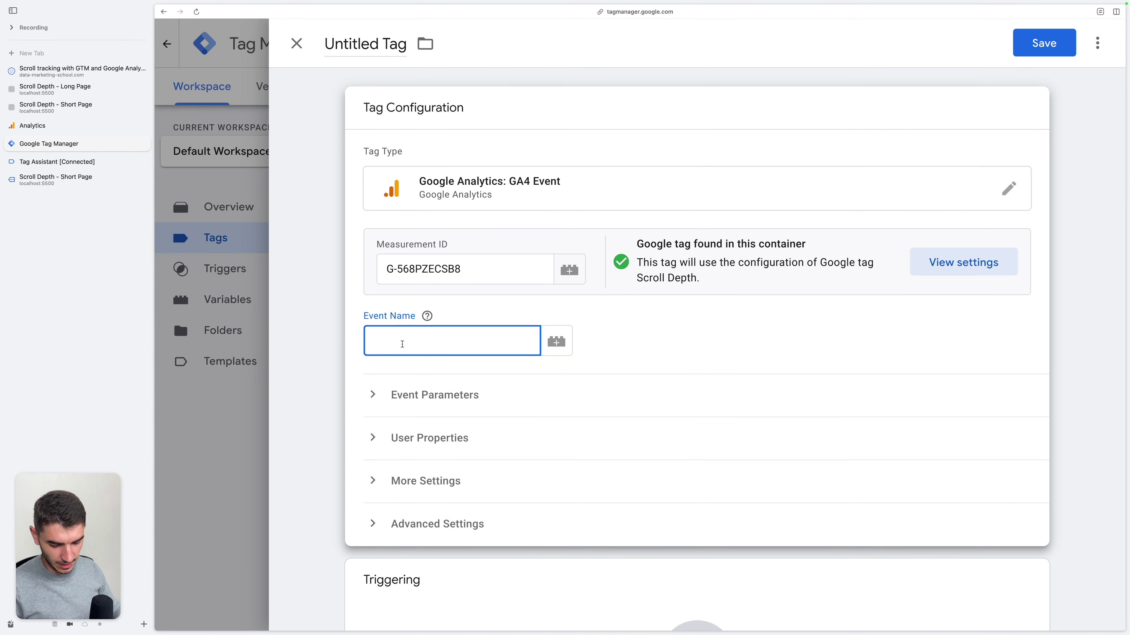
text(scroll)
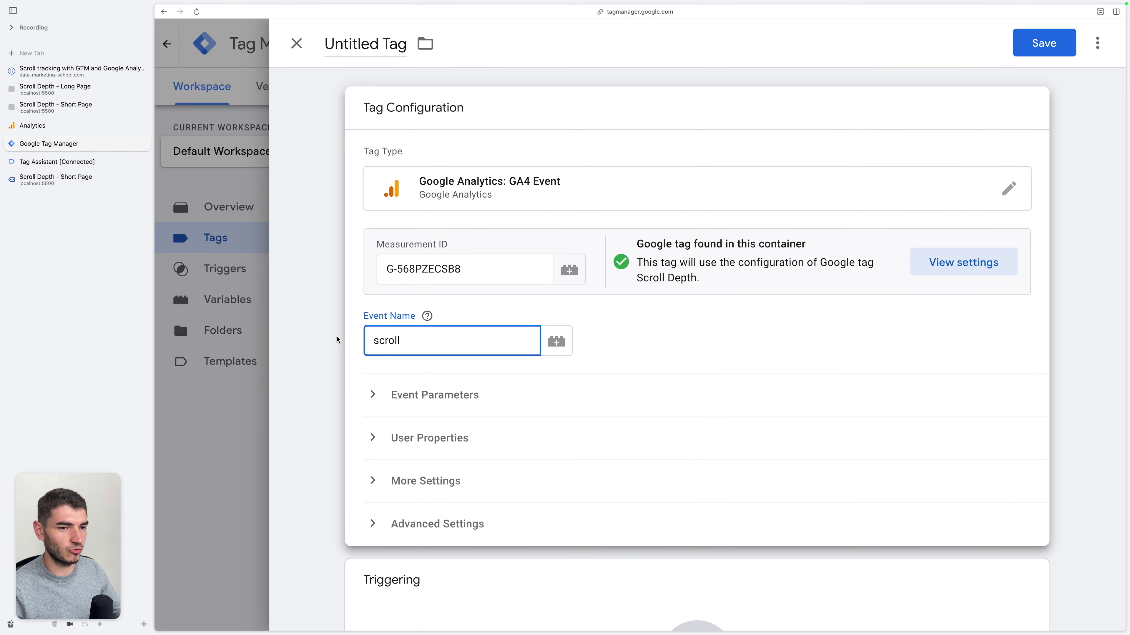
Add an event parameter named percent_scrolled to the GA4 event tag.
click(401, 394)
scroll(467, 467, down, 2)
click(469, 463)
scroll(487, 462, down, 1)
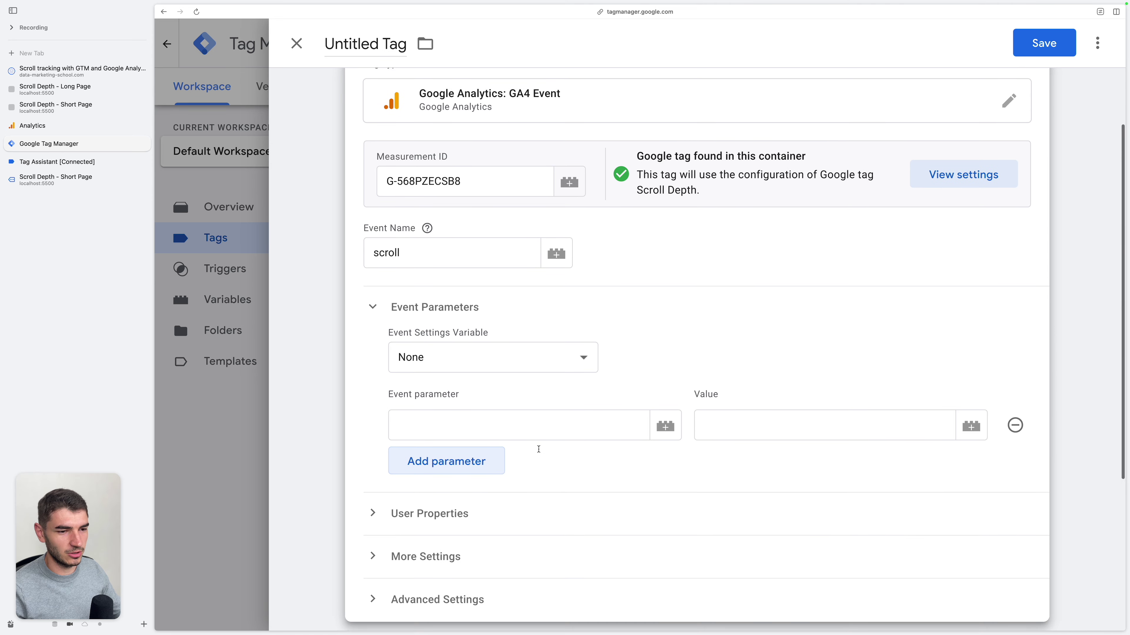
click(467, 413)
key(super+BackSpace)
text(percent_scrolled)
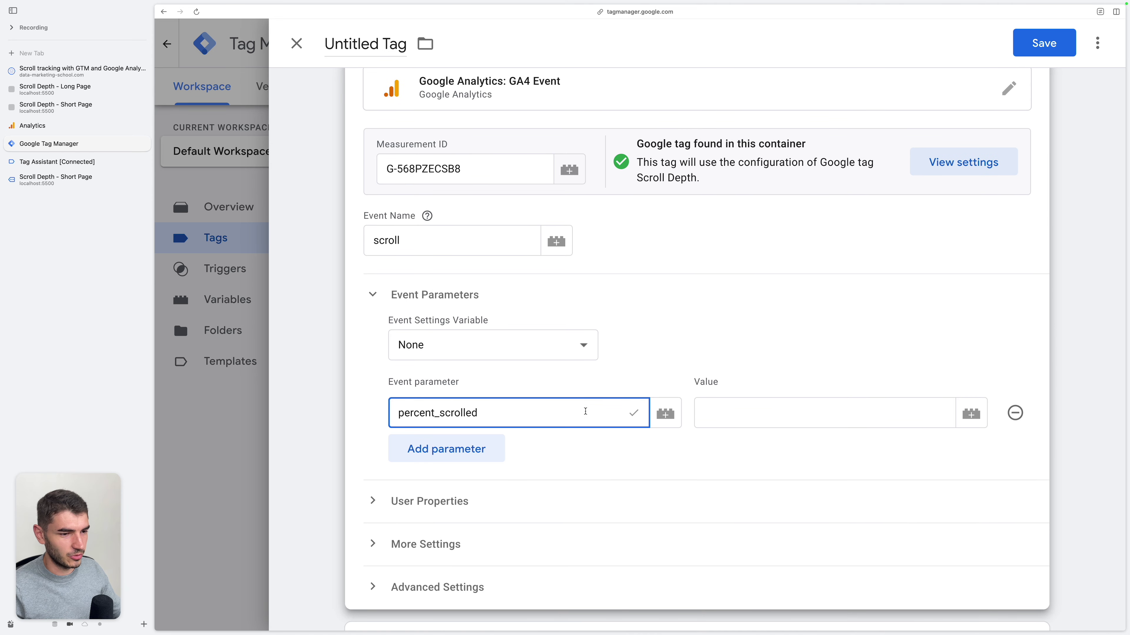
key(Tab)
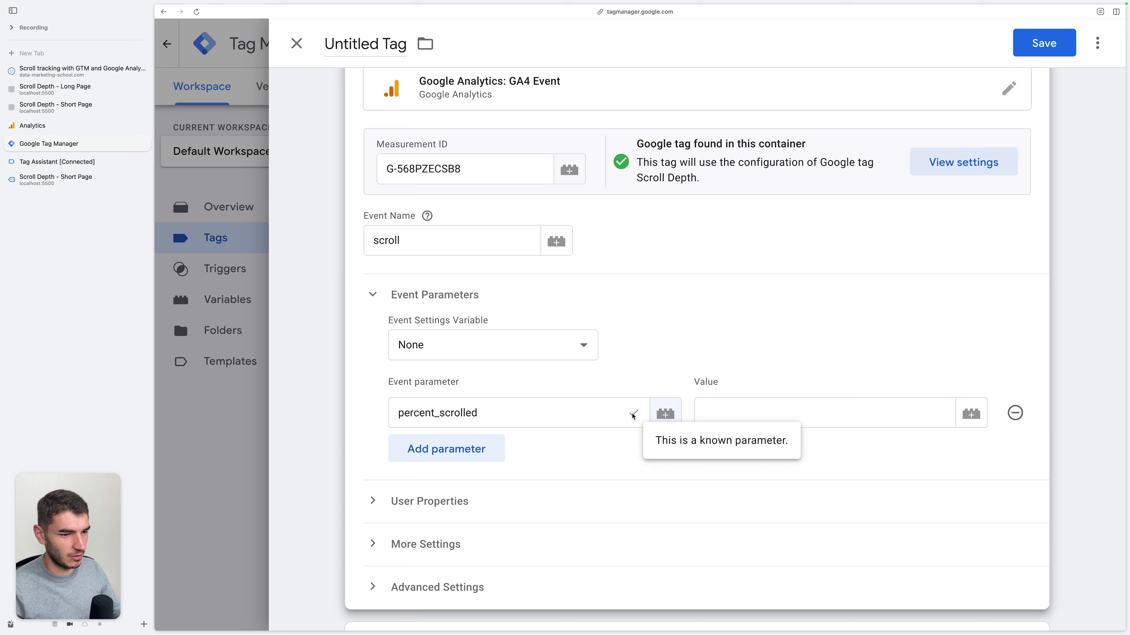
Set the percent_scrolled parameter's value to the {{Scroll Depth Threshold}} variable.
key(Tab)
text({{)
key(Down)
key(Down)
key(Down)
key(Down)
key(Down)
key(Down)
key(Down)
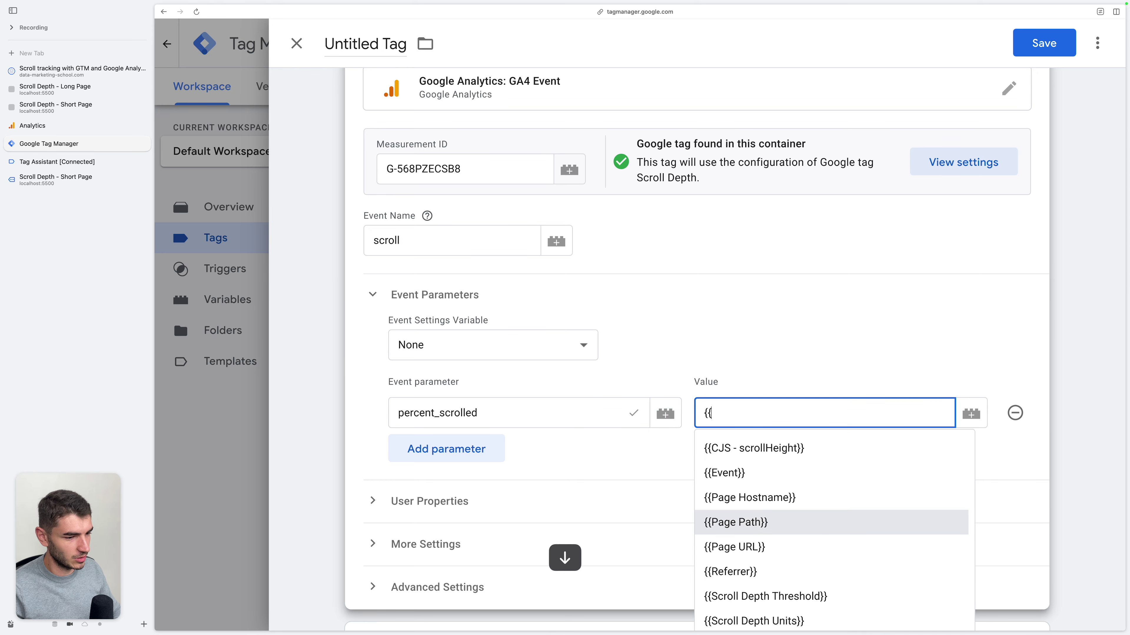
key(Return)
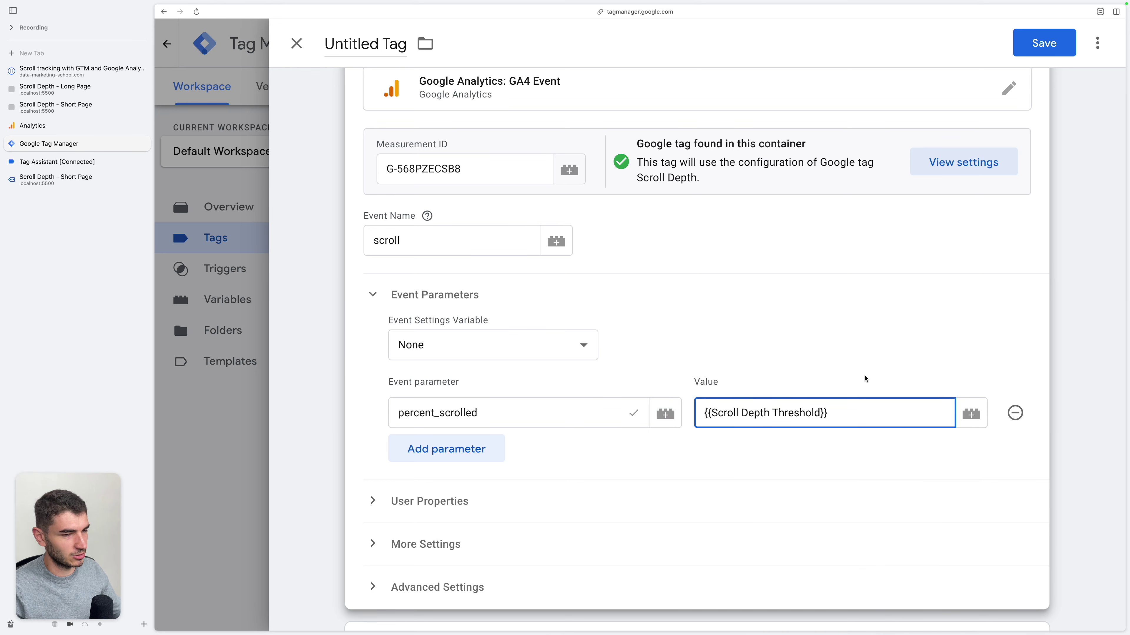
Assign the Scroll Depth - 25, 50, 75, 90 trigger to the tag and save it as GA4 - Event - scroll.
click(648, 484)
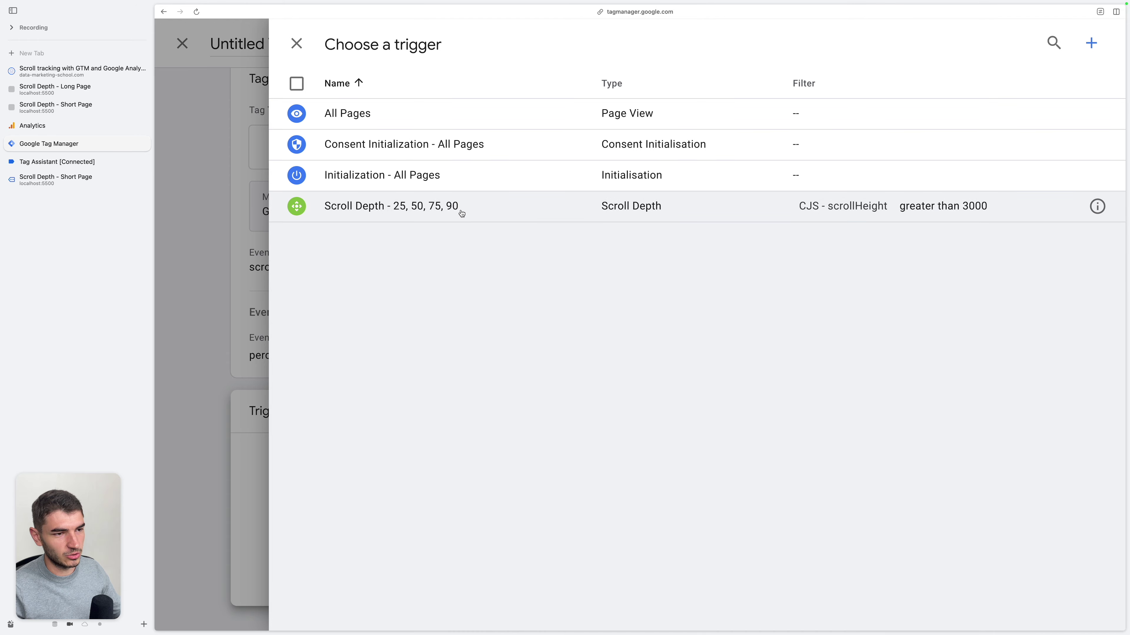
click(596, 213)
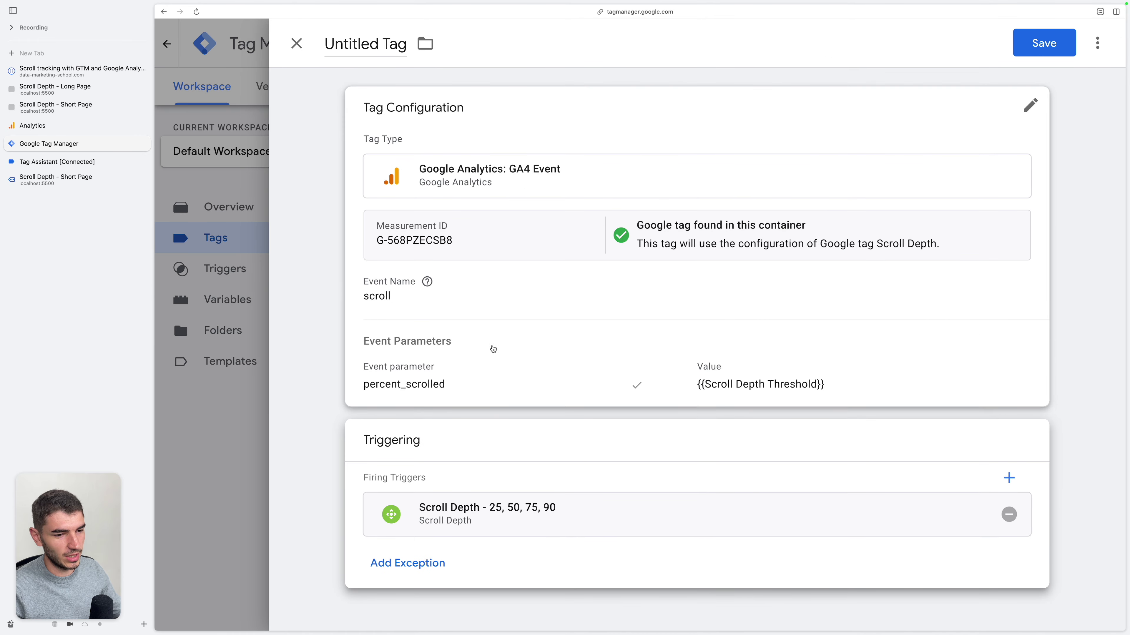
click(384, 40)
text(GA4 - scroll)
key(alt+Left)
text(Event -)
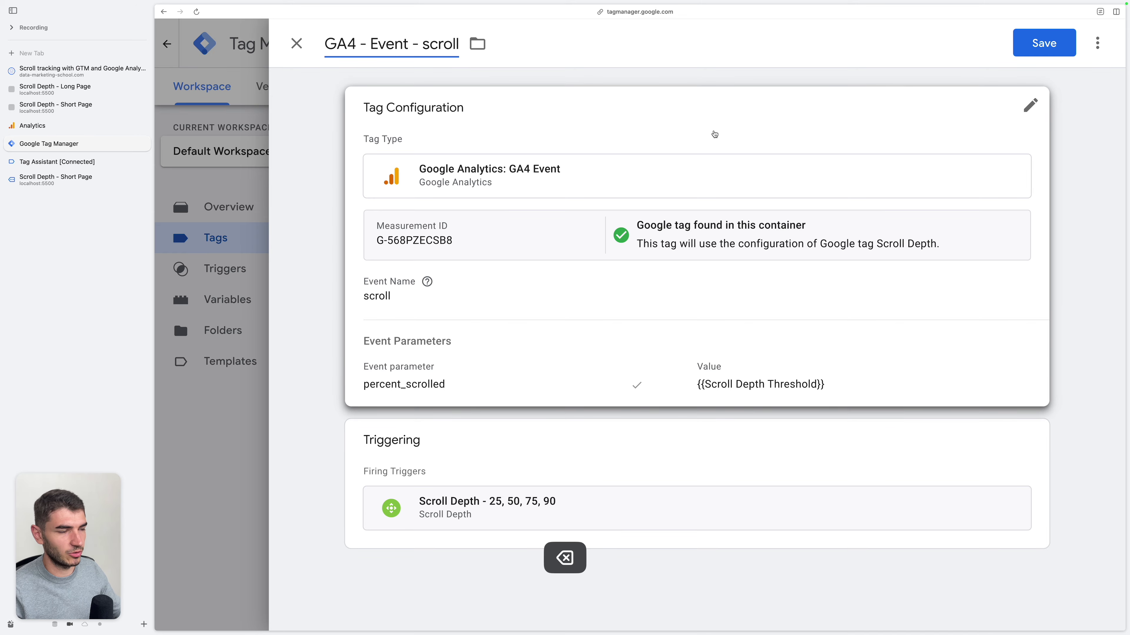
click(1041, 43)
Preview the container, scroll partway down the long page, and examine the GA4 - Event - scroll tag's firing details in Tag Assistant.
click(980, 89)
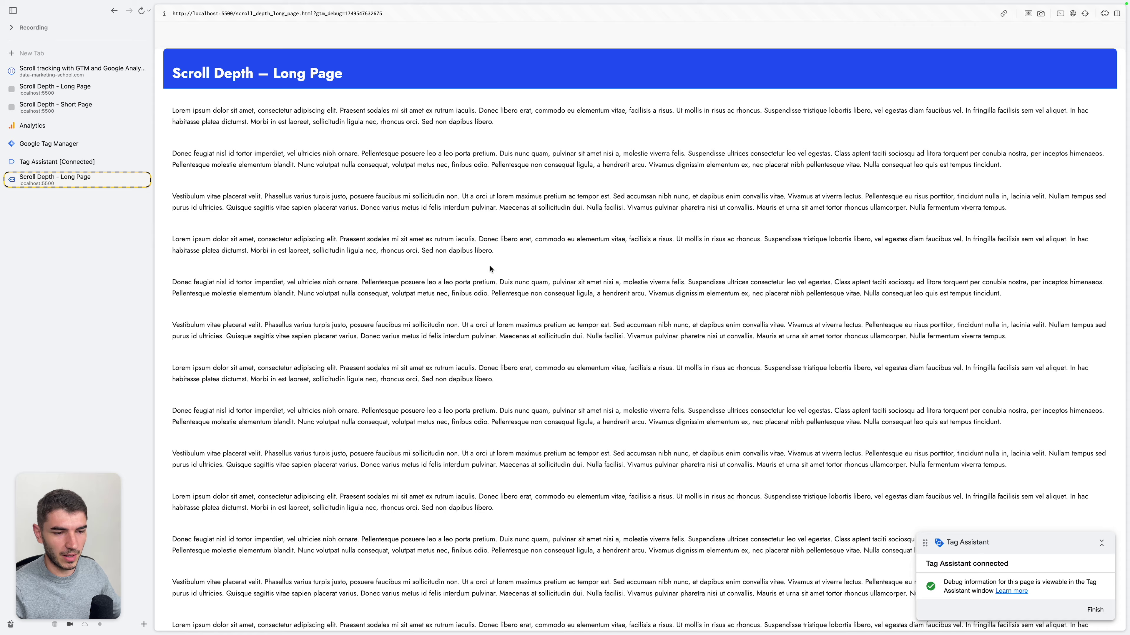
scroll(490, 269, down, 10)
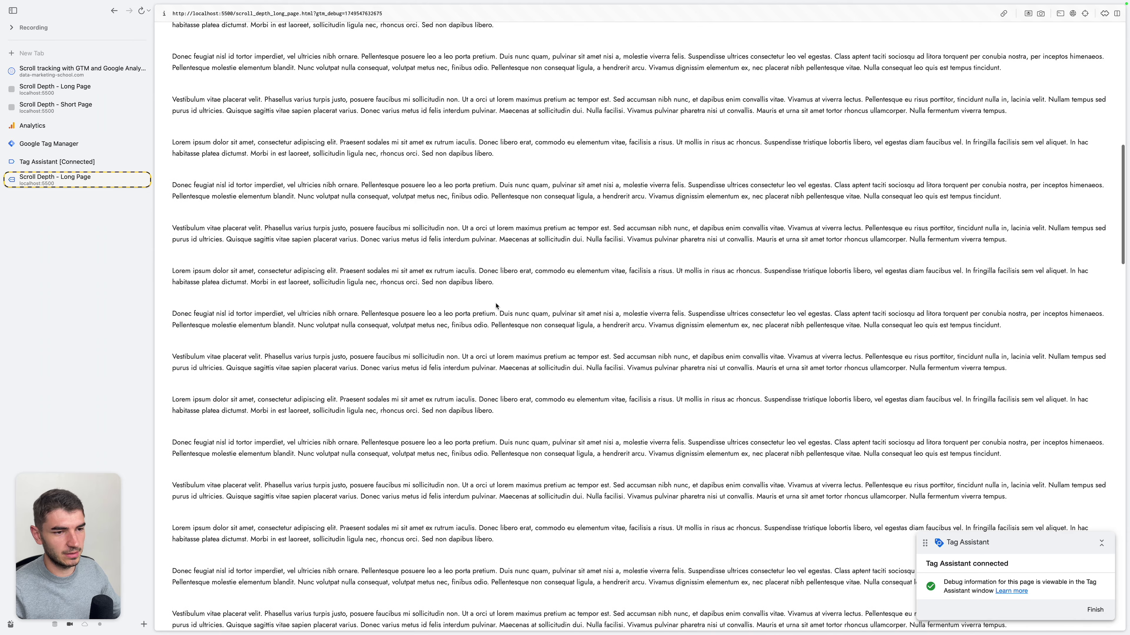
key(ctrl+Tab)
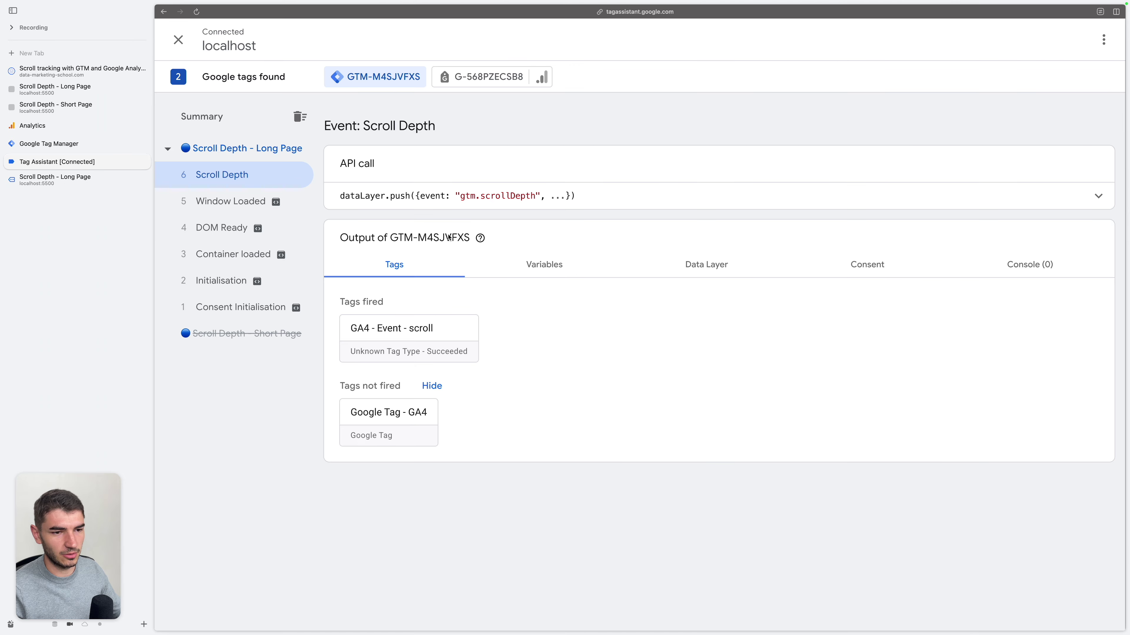
click(394, 349)
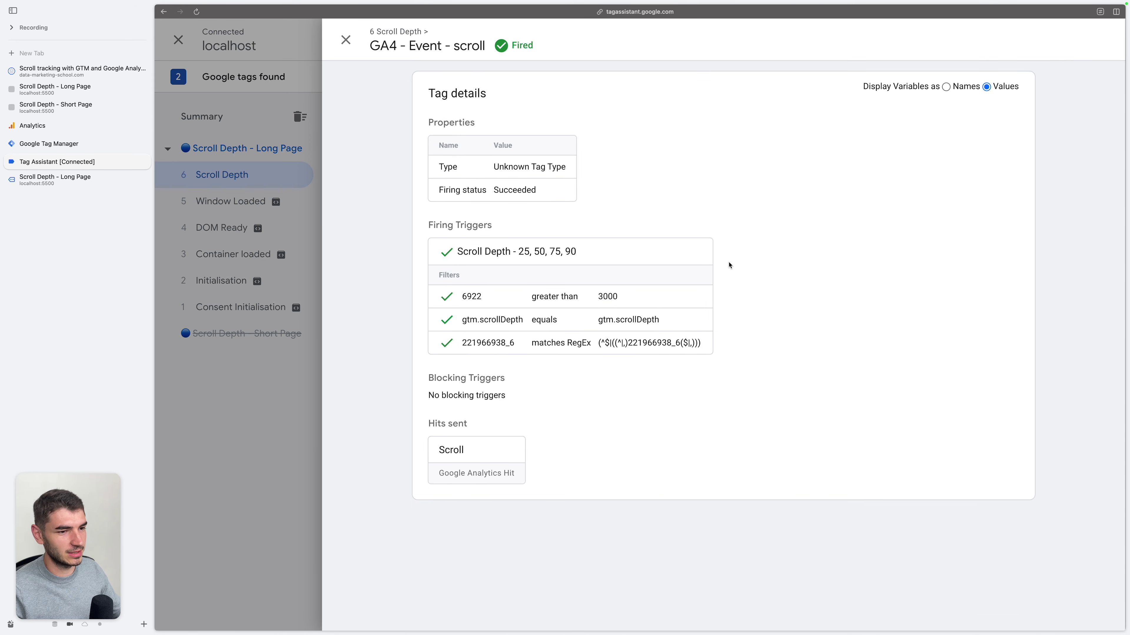
key(Escape)
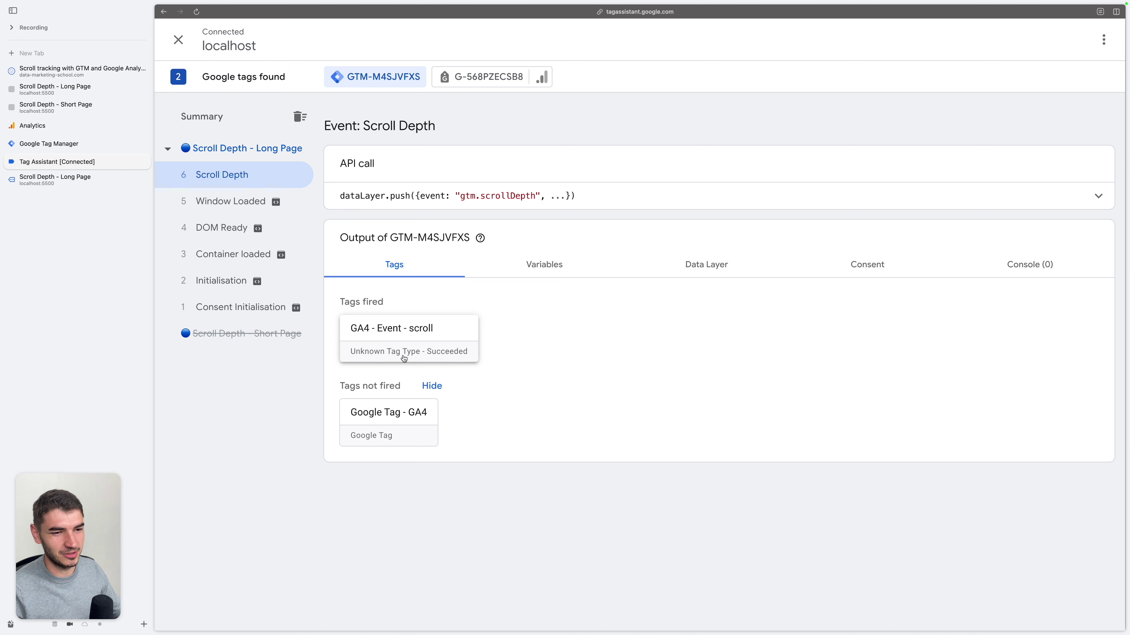
Inspect the parameters of the Scroll hit sent to G-568PZECSB8, including percent_scrolled.
click(507, 76)
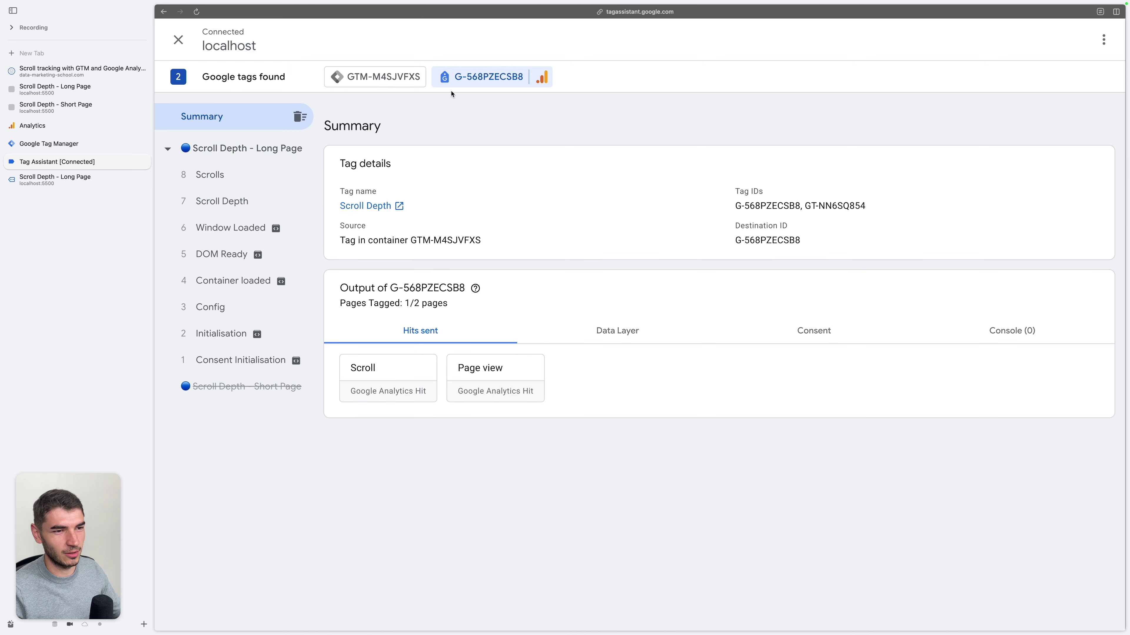
click(227, 177)
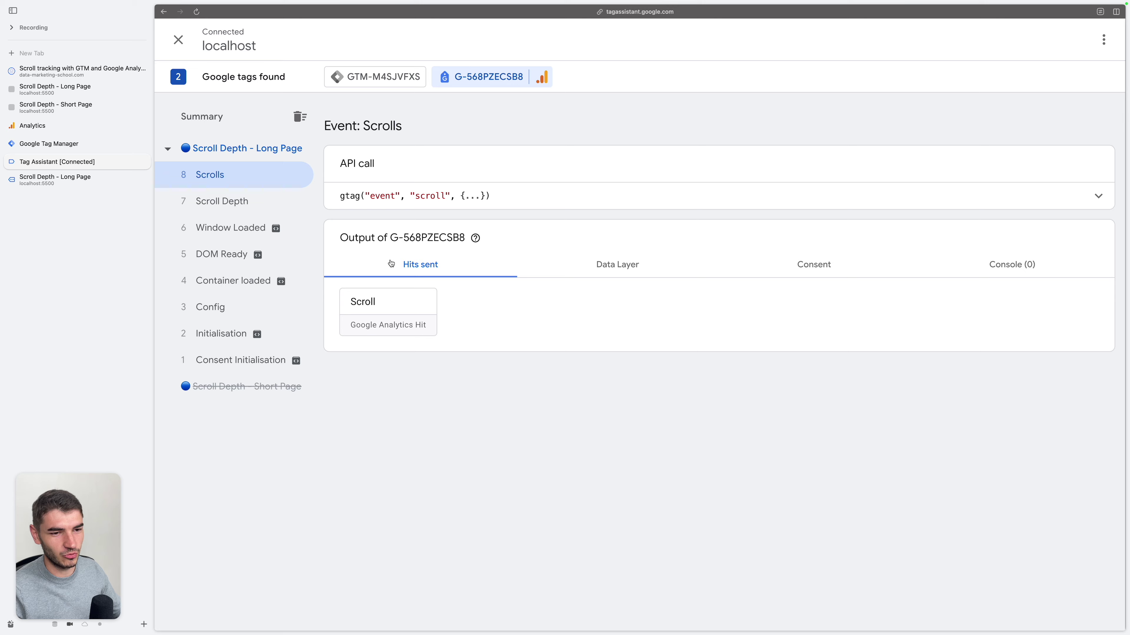
click(416, 301)
scroll(687, 286, down, 3)
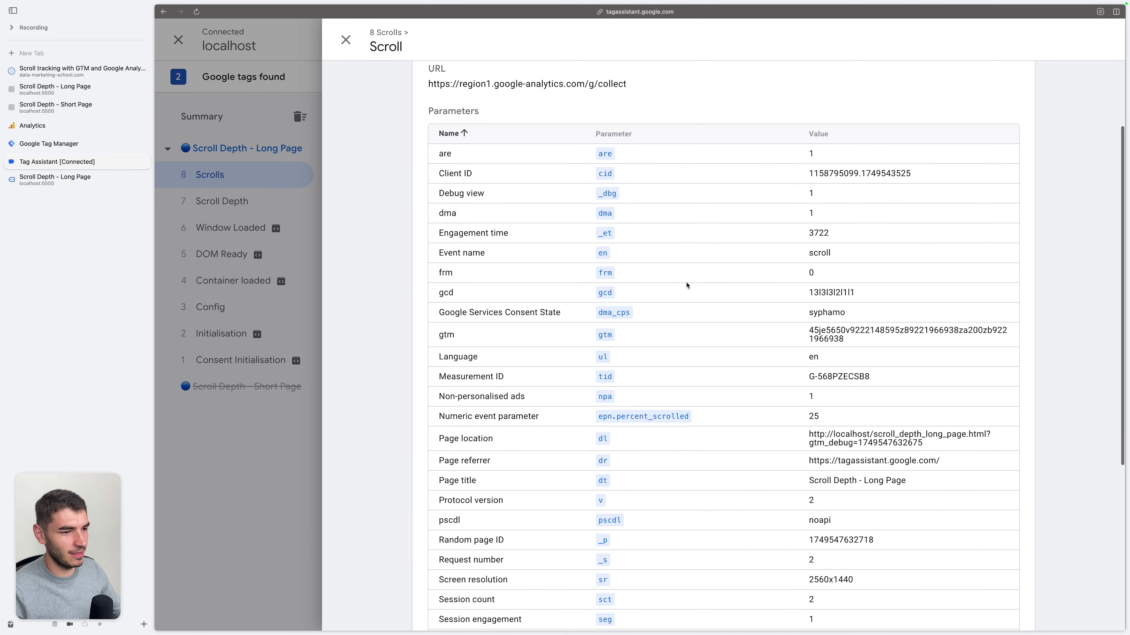
scroll(462, 218, up, 3)
scroll(559, 221, down, 3)
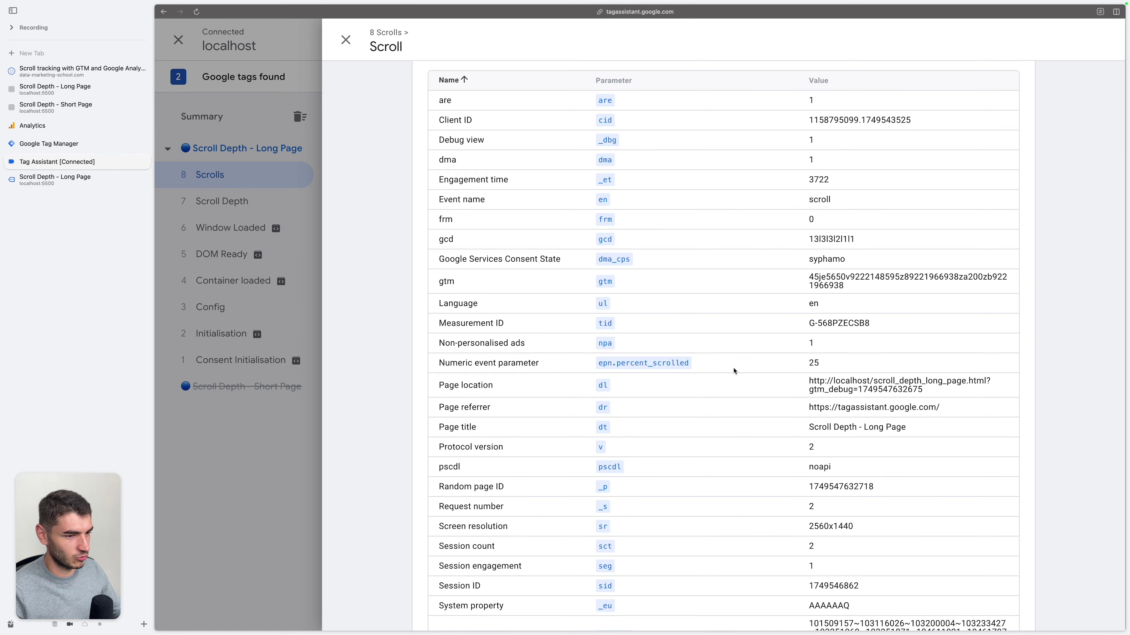
Scroll further down the long page and inspect the percent_scrolled value of the new Scroll hit in Tag Assistant.
key(Escape)
click(76, 179)
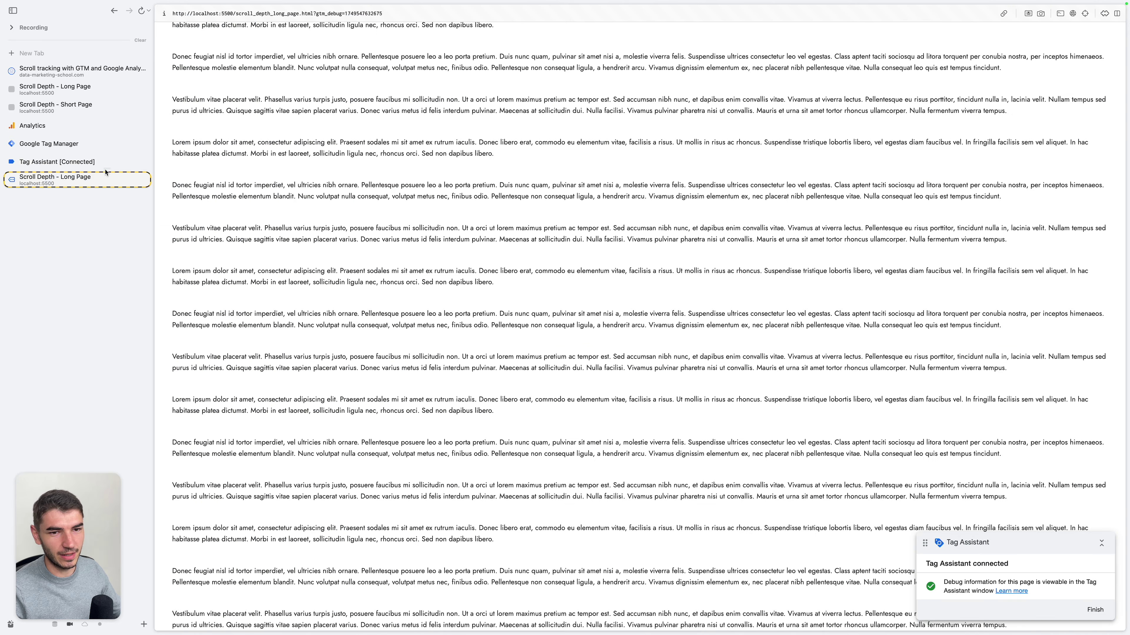
scroll(280, 237, down, 1)
scroll(280, 237, down, 3)
click(57, 162)
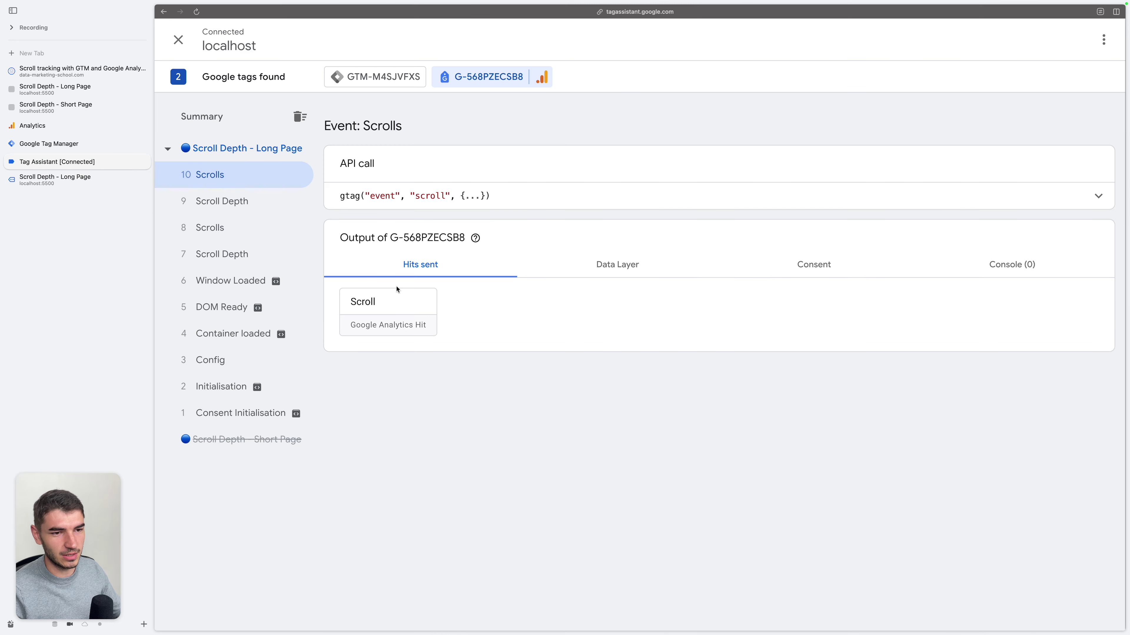
click(393, 307)
scroll(710, 426, down, 3)
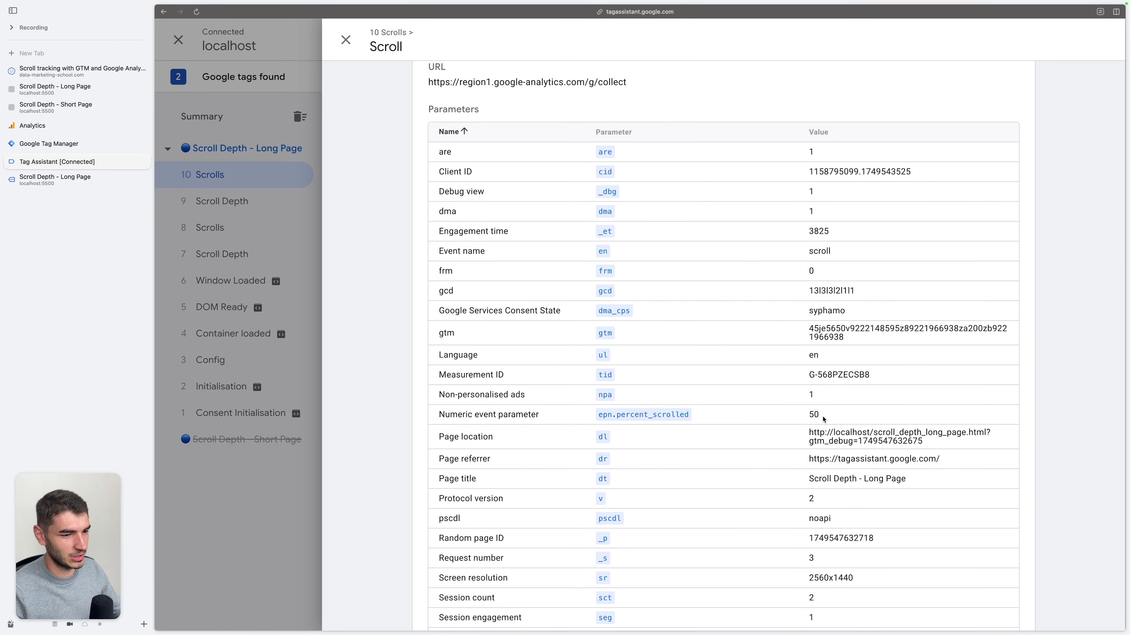
scroll(653, 439, up, 3)
scroll(684, 401, down, 3)
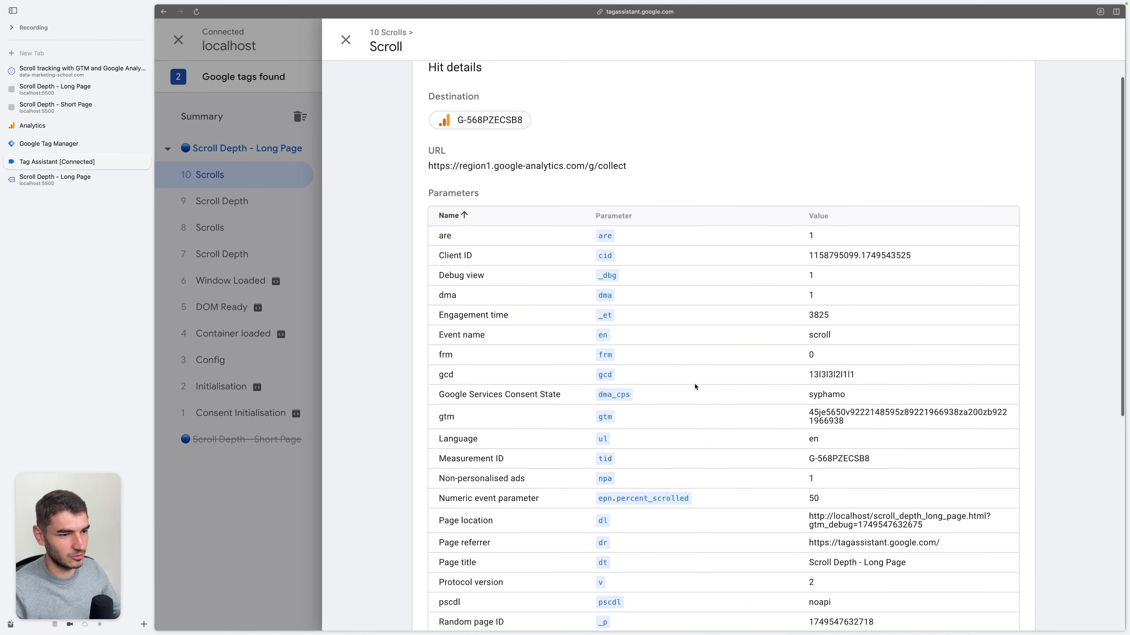
Load the short page in the debug session by changing "long" to "short" in the page URL.
key(ctrl+Tab)
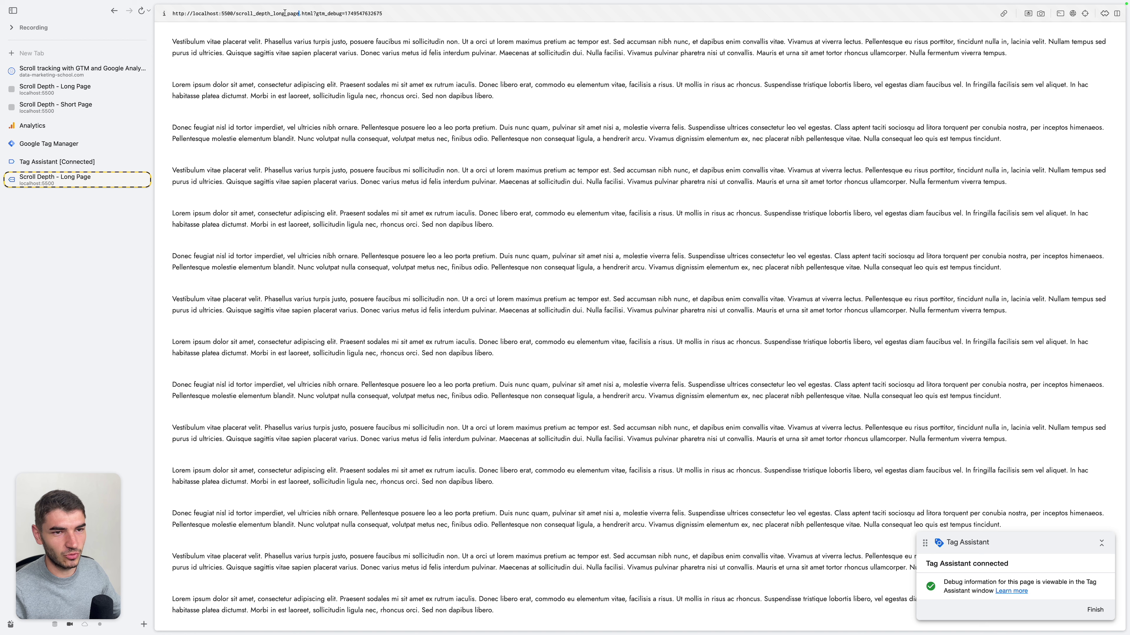
drag(284, 13, 272, 12)
key(BackSpace)
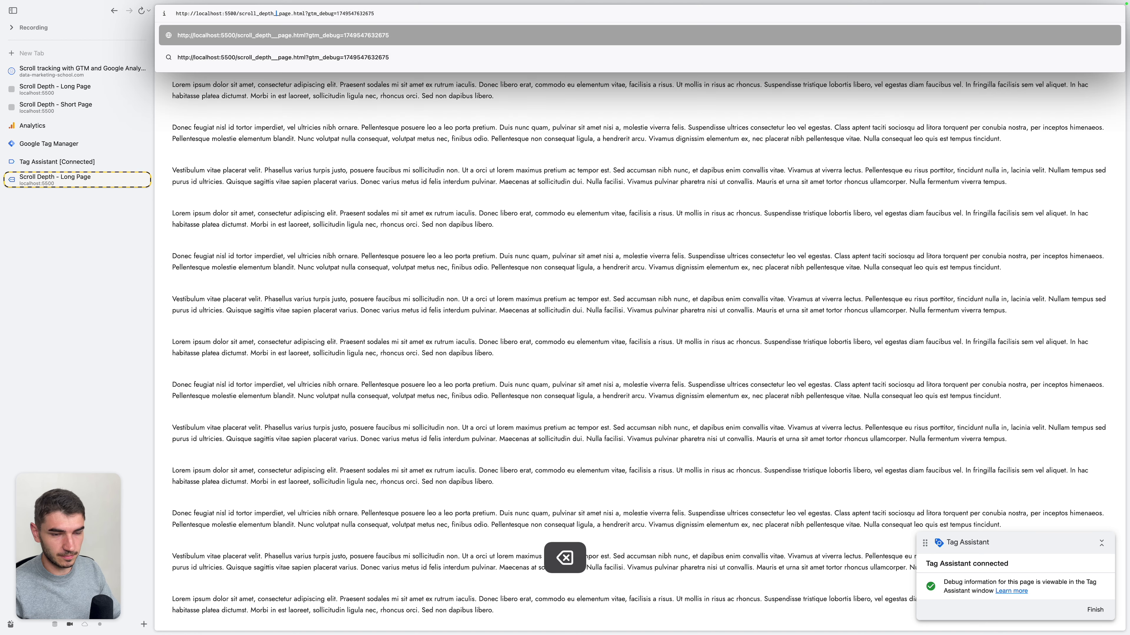
text(short)
key(Return)
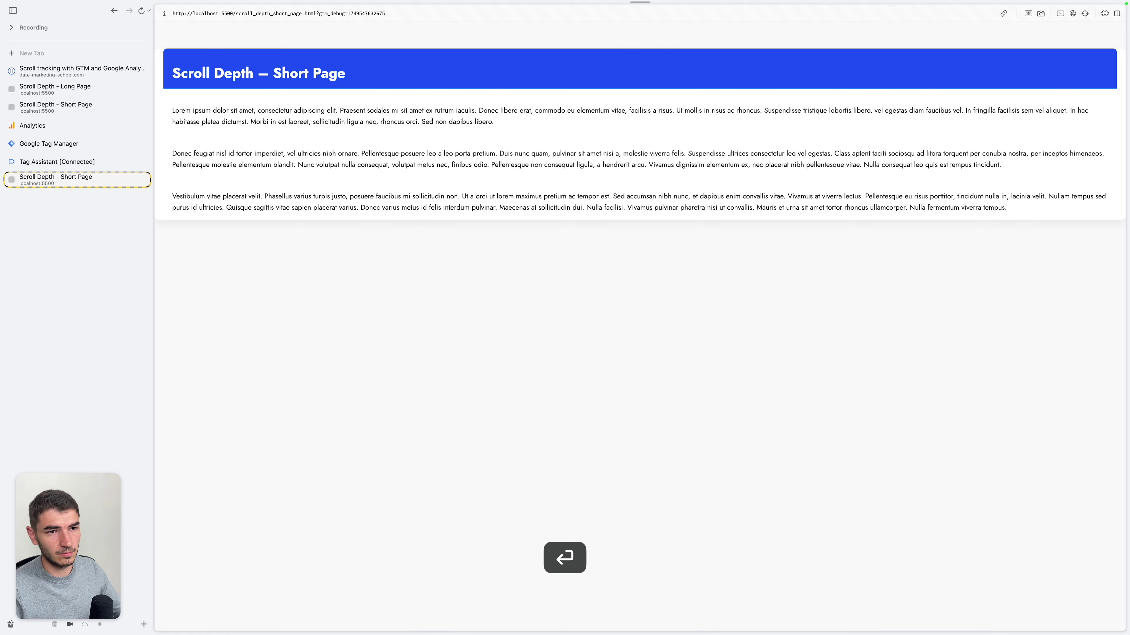
Examine the short page's Scroll Depth events in Tag Assistant for hits sent and tags fired in container GTM-M4SJVFXS.
key(ctrl+Tab)
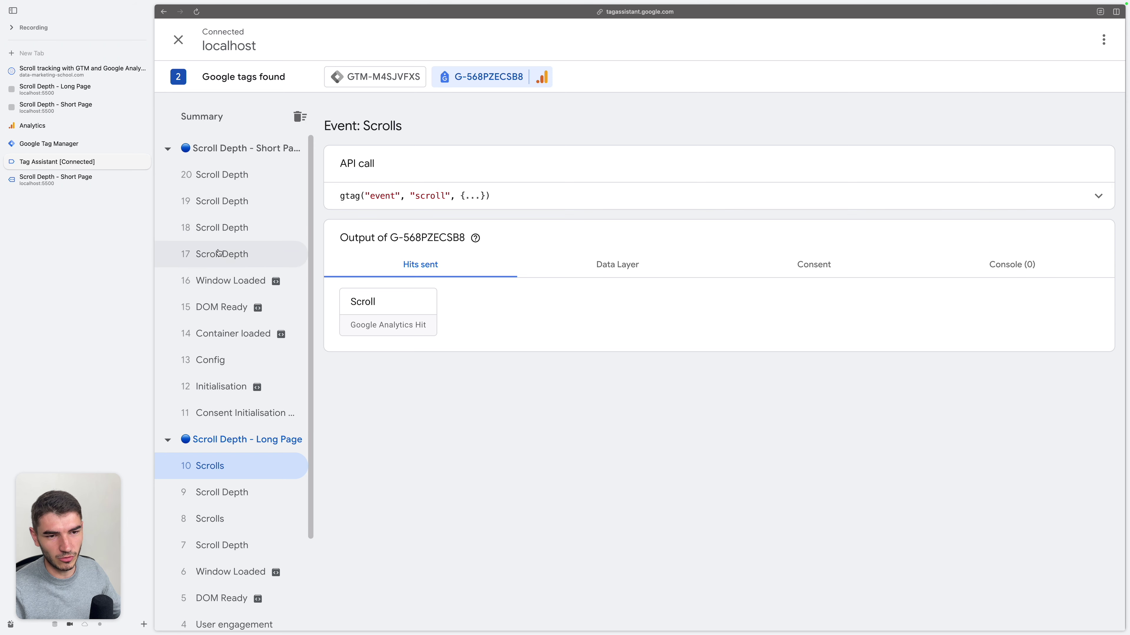
click(260, 252)
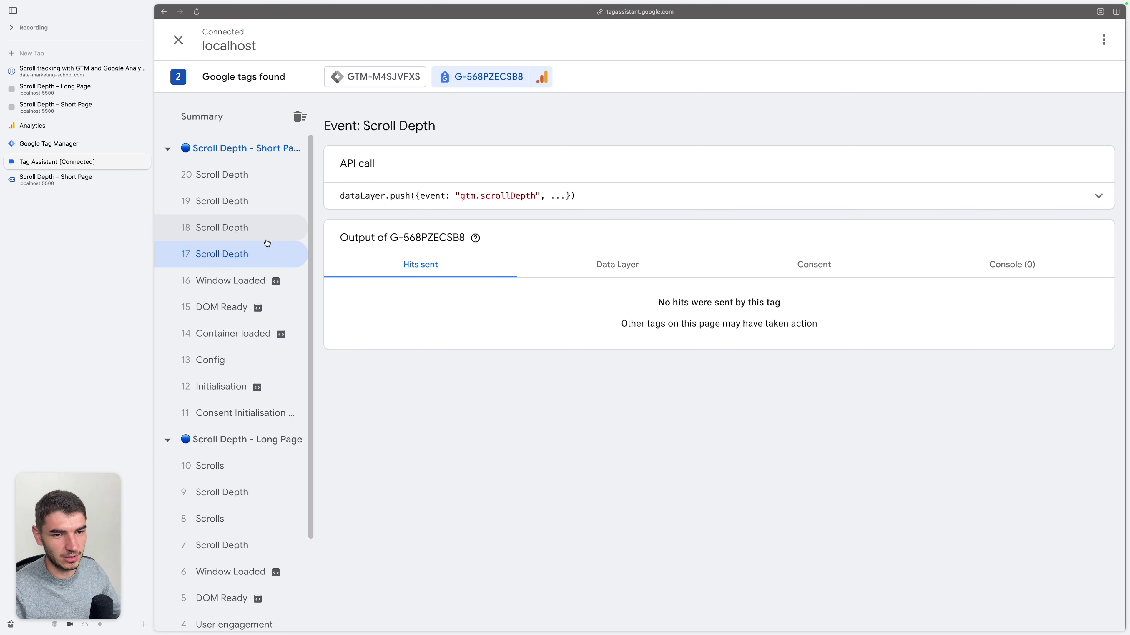
click(252, 235)
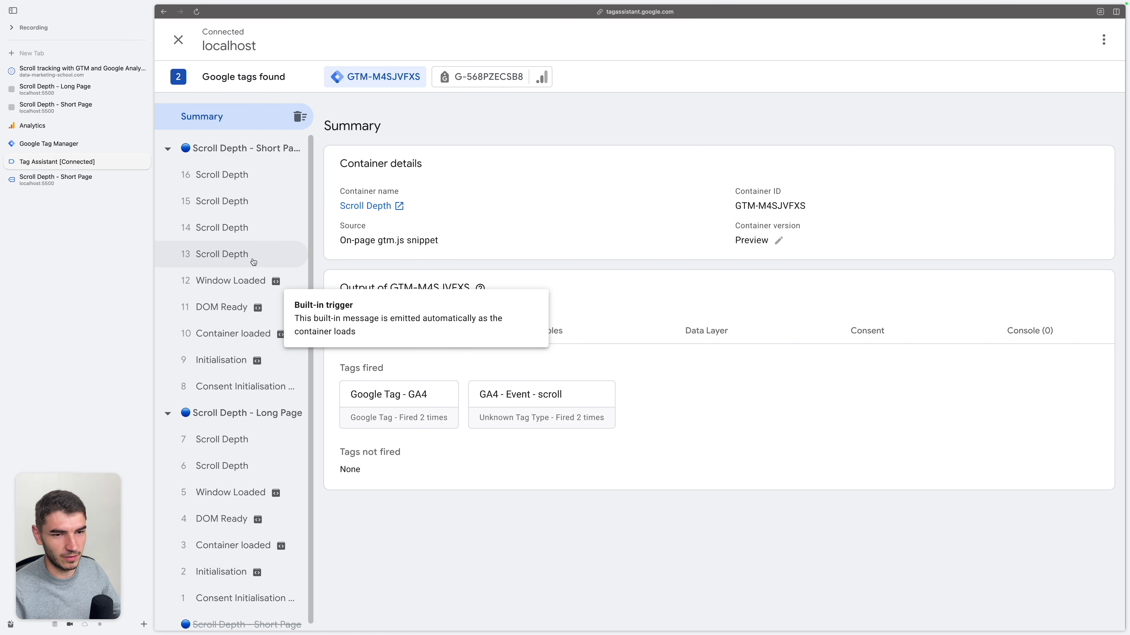
click(253, 259)
click(246, 226)
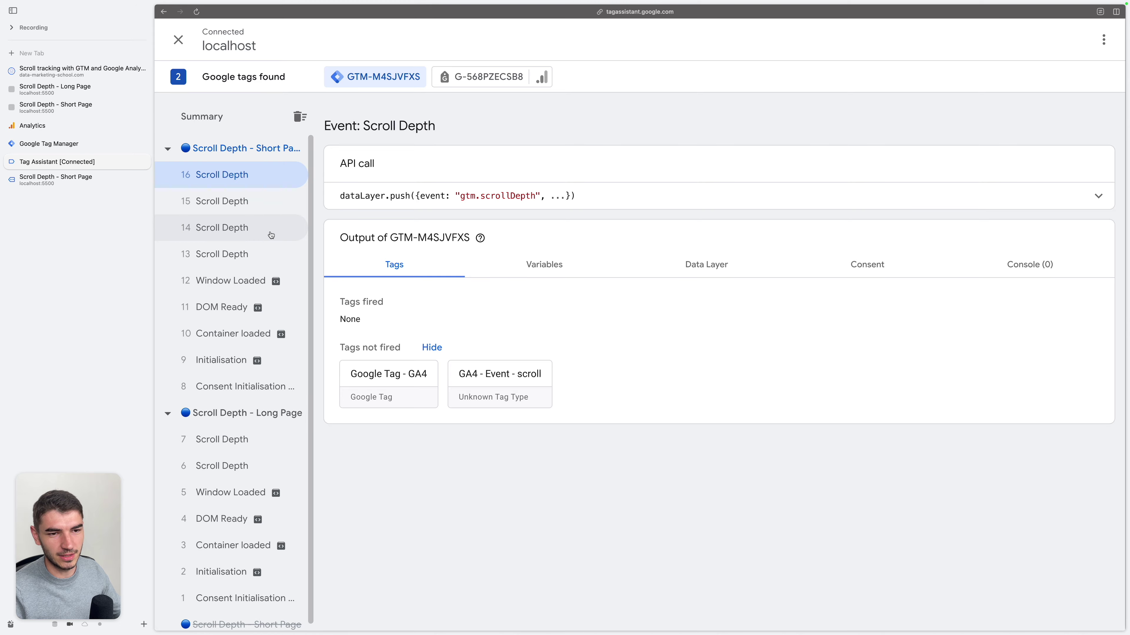
Switch to Google Analytics and open DebugView for the Scroll Depth property to review its recent events.
key(ctrl+Tab)
key(Escape)
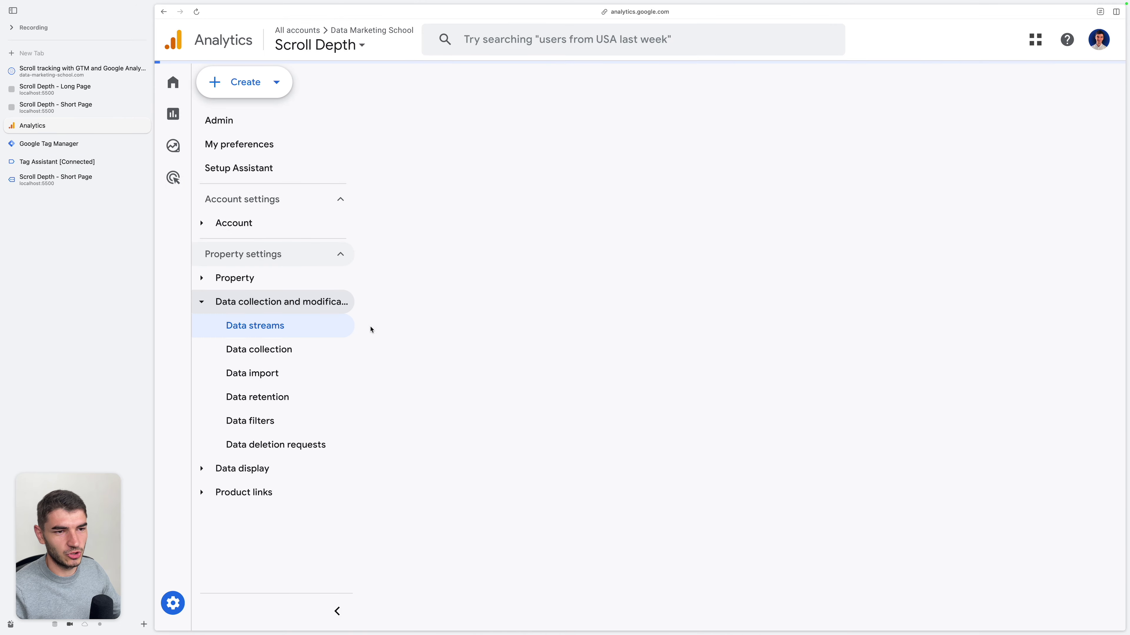
click(178, 603)
scroll(554, 431, down, 7)
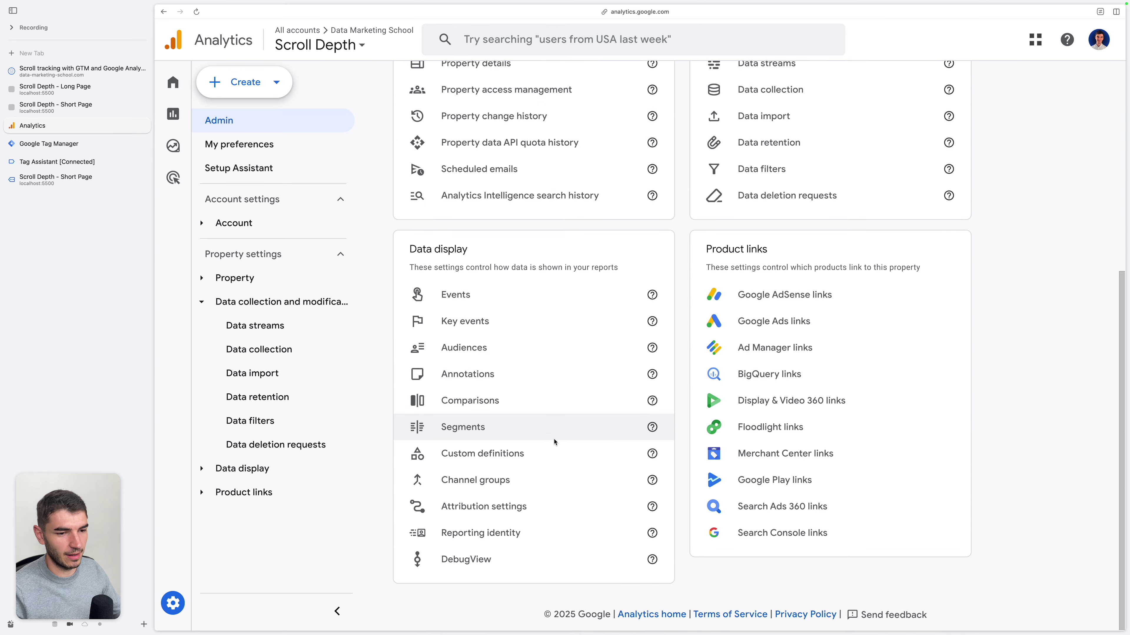
click(459, 561)
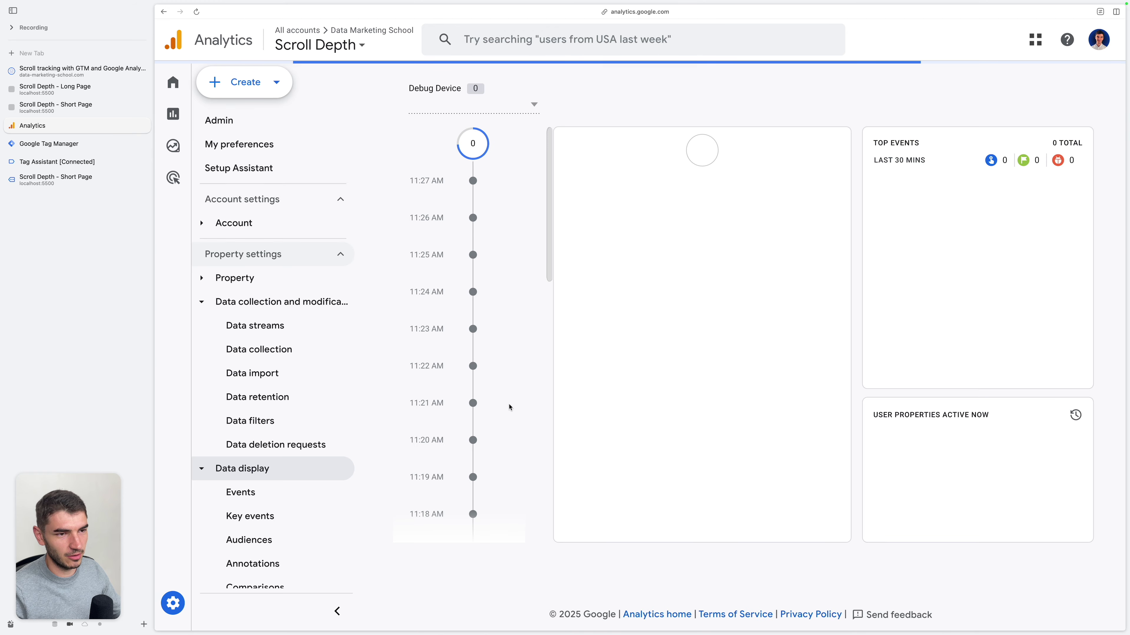
scroll(750, 272, down, 2)
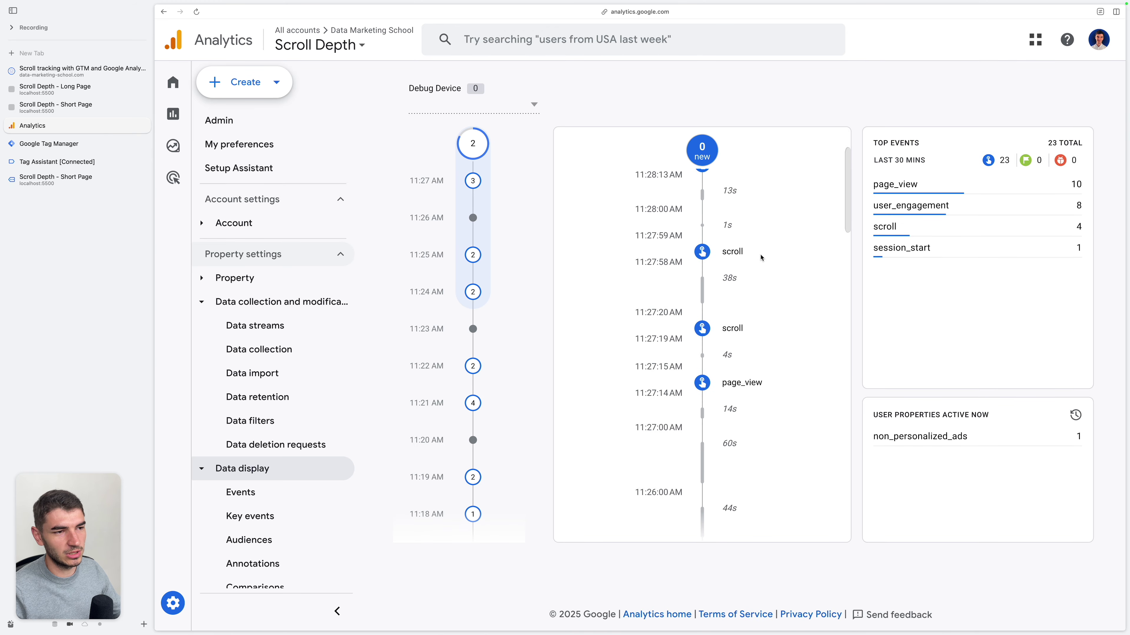
Inspect the percent_scrolled parameter of the latest scroll event in DebugView.
click(703, 252)
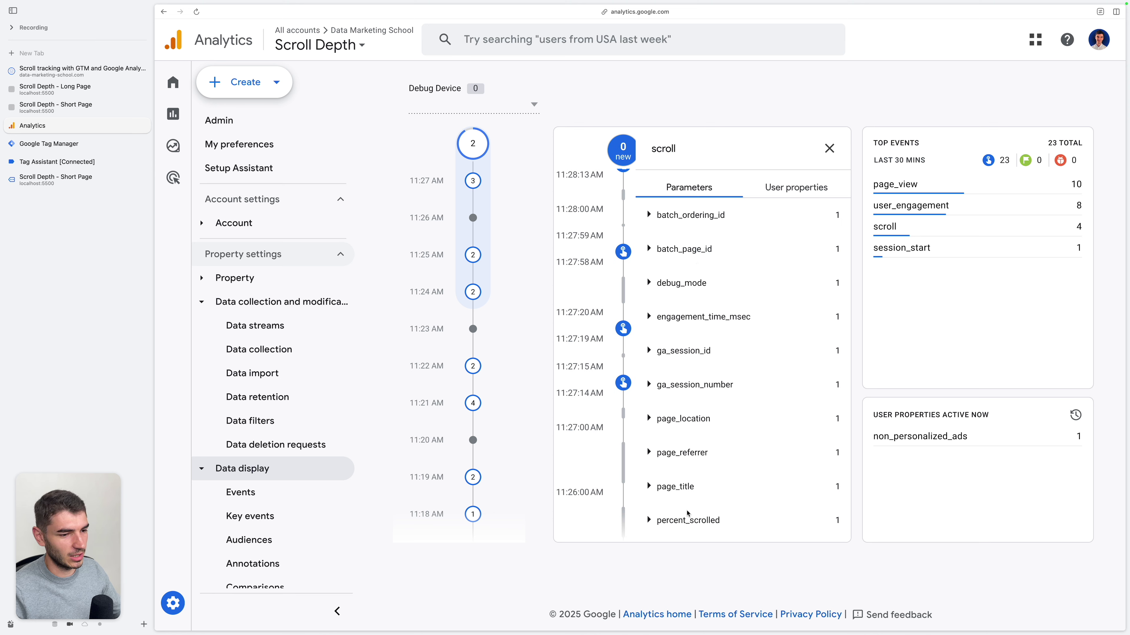
click(687, 519)
scroll(673, 524, down, 1)
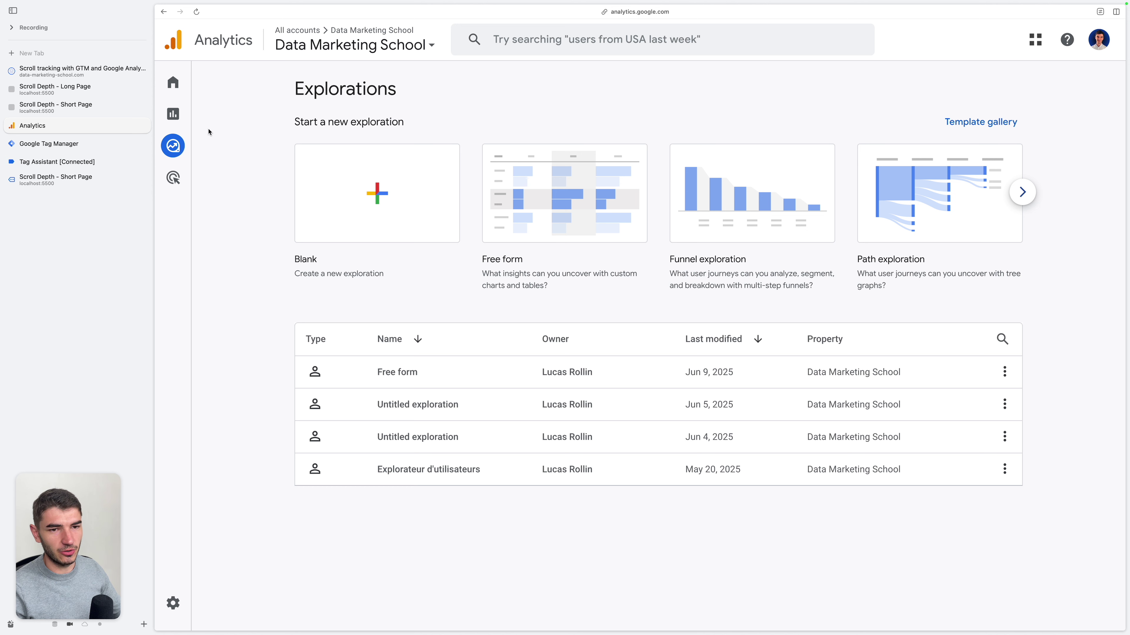
Create a blank exploration in the Data Marketing School property and select the Event name dimension for it.
mouse_move(200, 149)
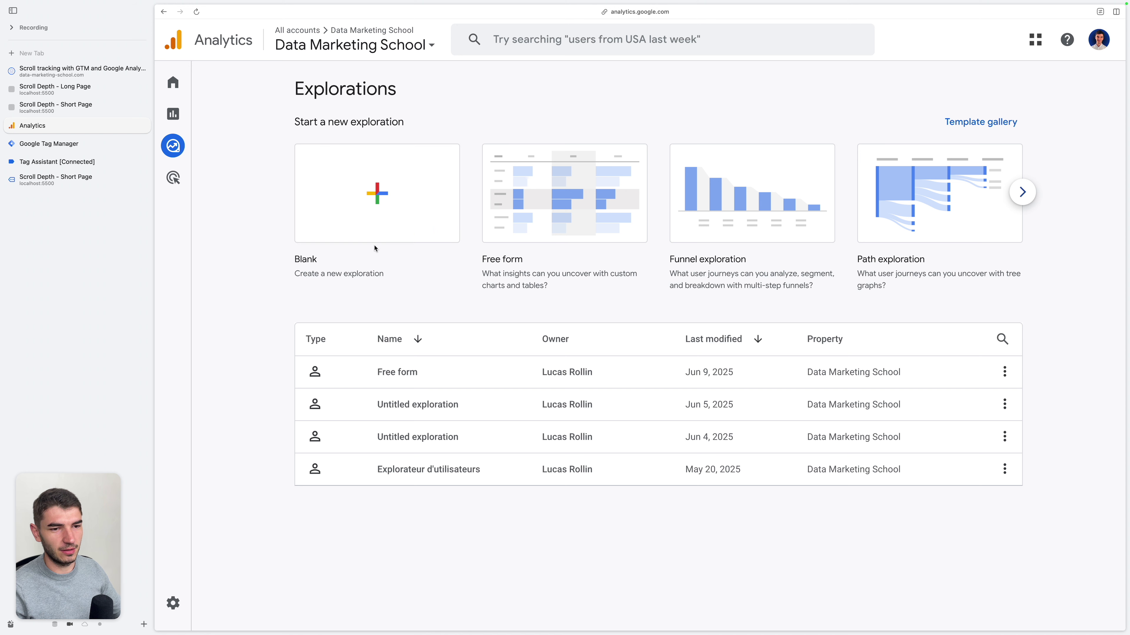
click(379, 181)
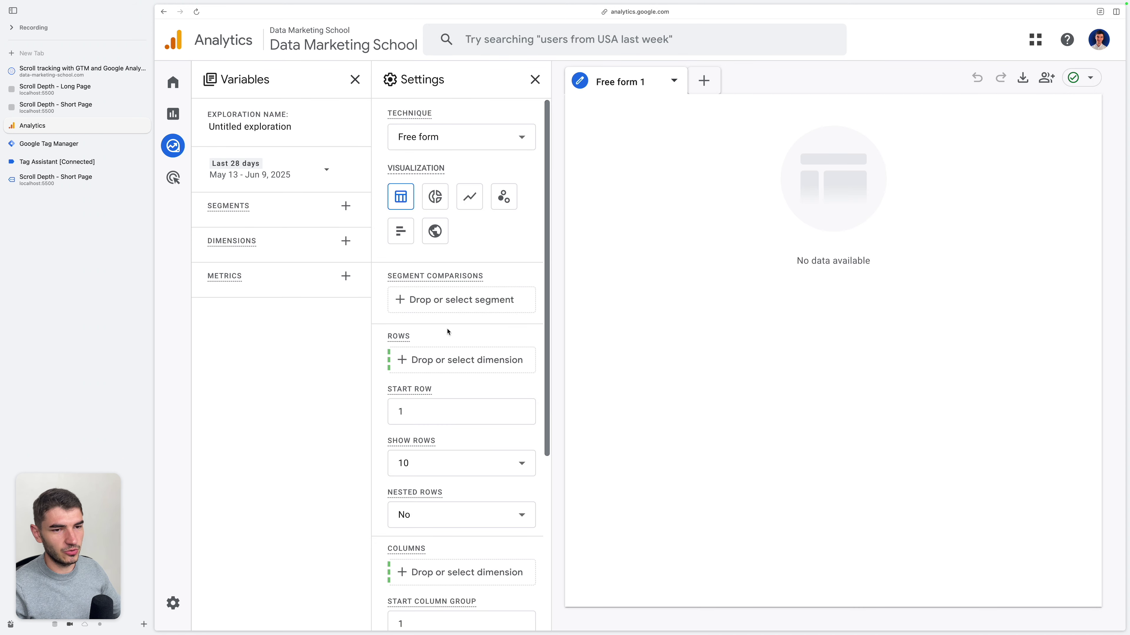
click(346, 241)
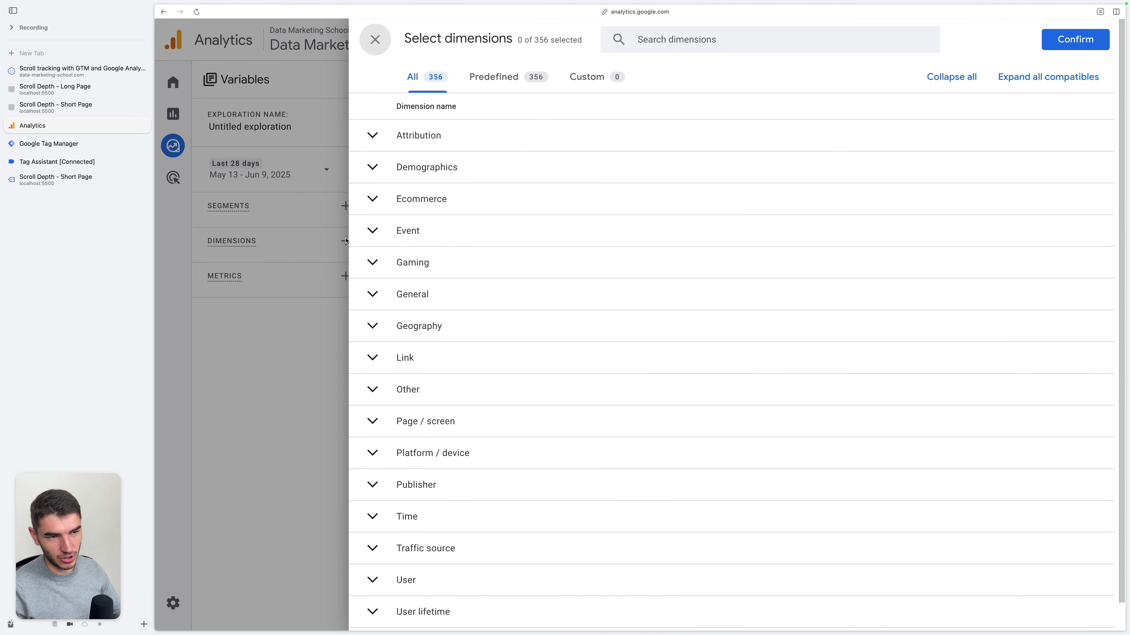
click(690, 41)
text(event)
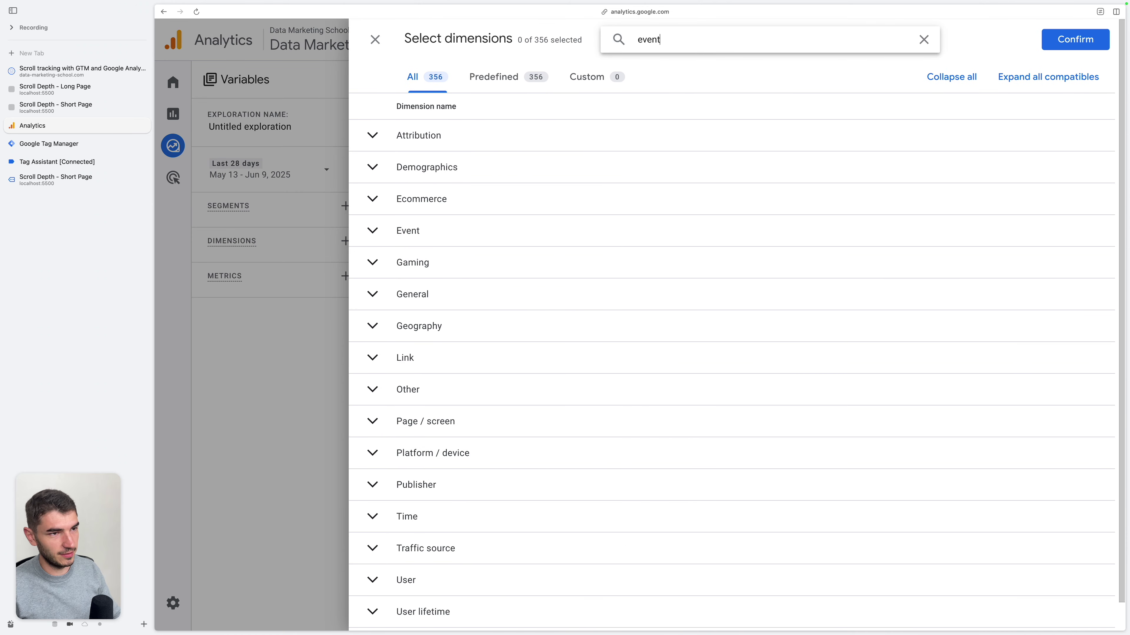
key(Return)
Select the Percent scrolled and Page title dimensions as well and confirm the dimension selection.
key(super+BackSpace)
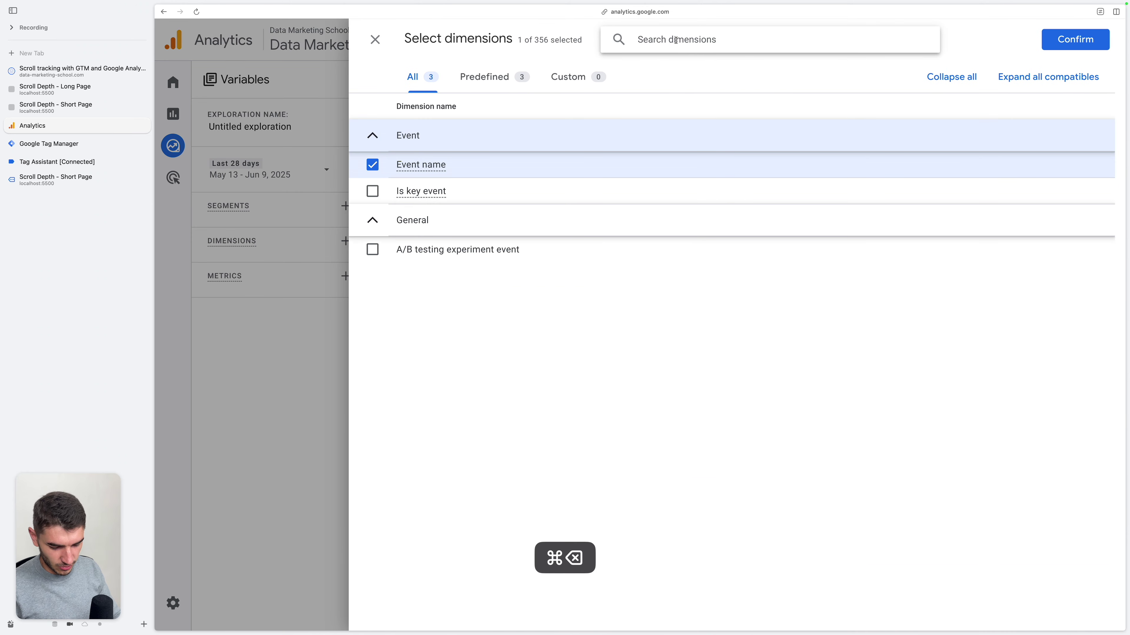
text(percent)
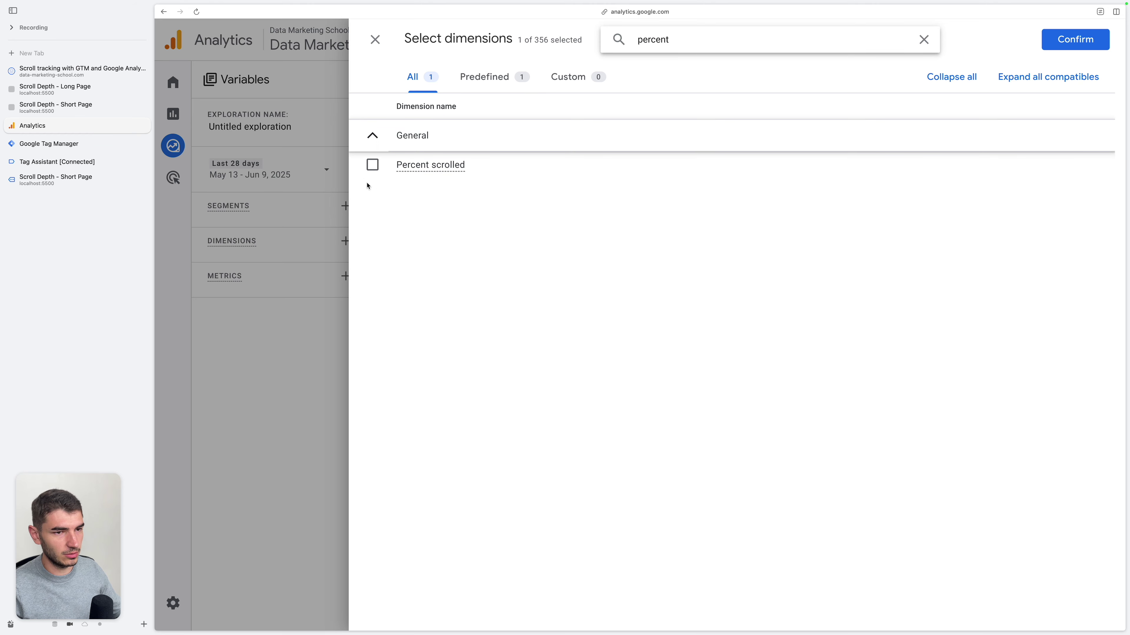
key(Return)
key(super+BackSpace)
text(page)
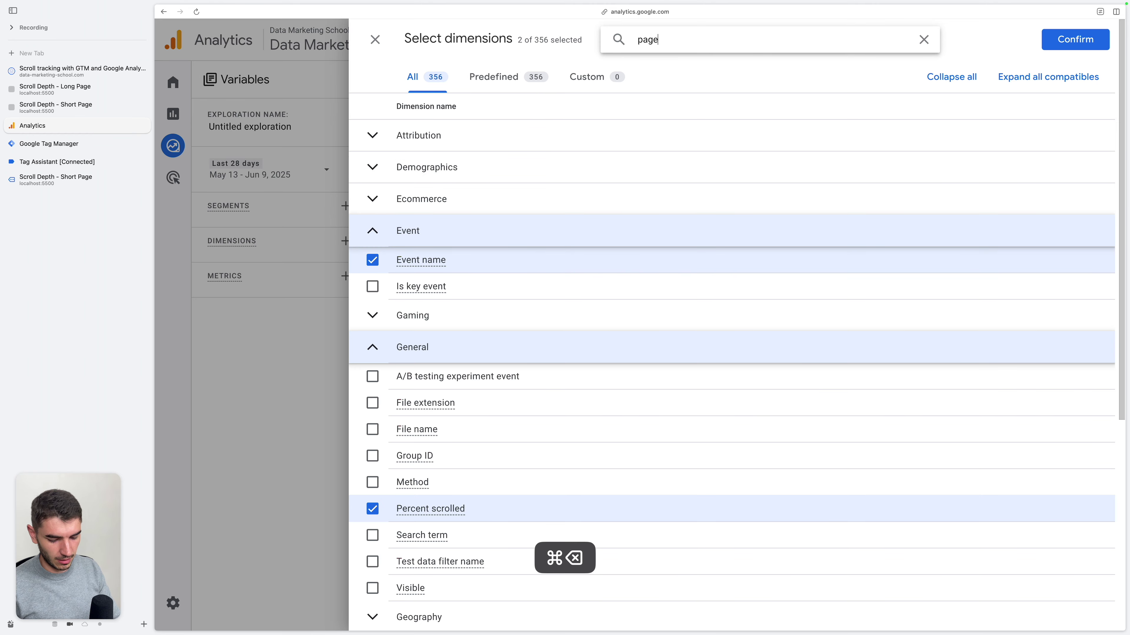
text( titl)
key(Return)
click(1074, 39)
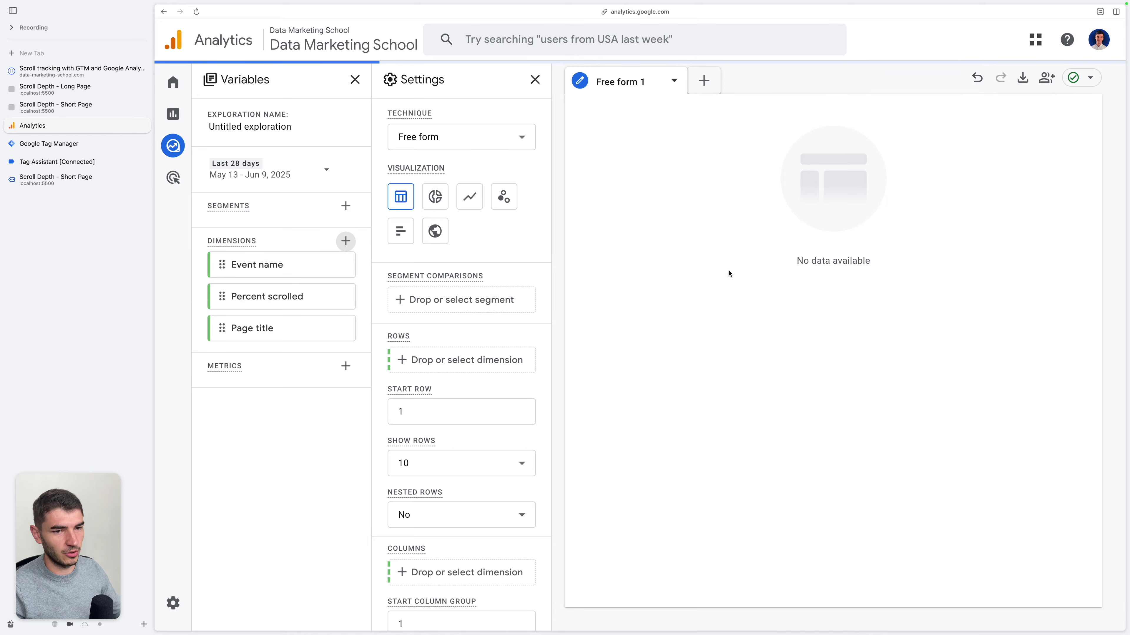
Add the Total users and Event count metrics to the exploration's variables.
click(345, 366)
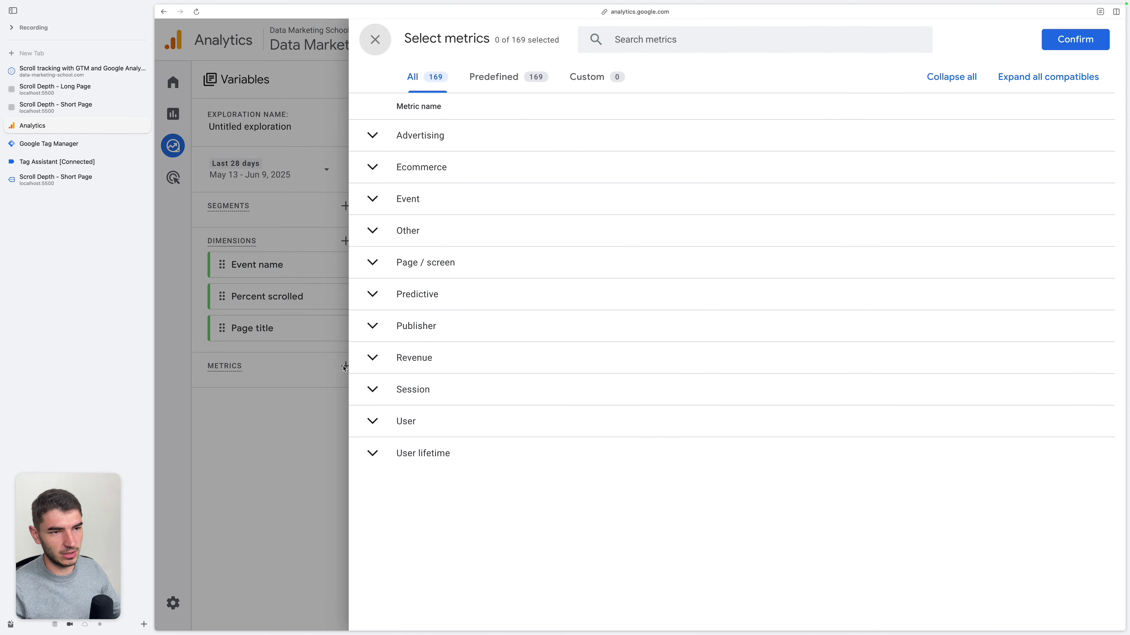
click(637, 39)
text(total)
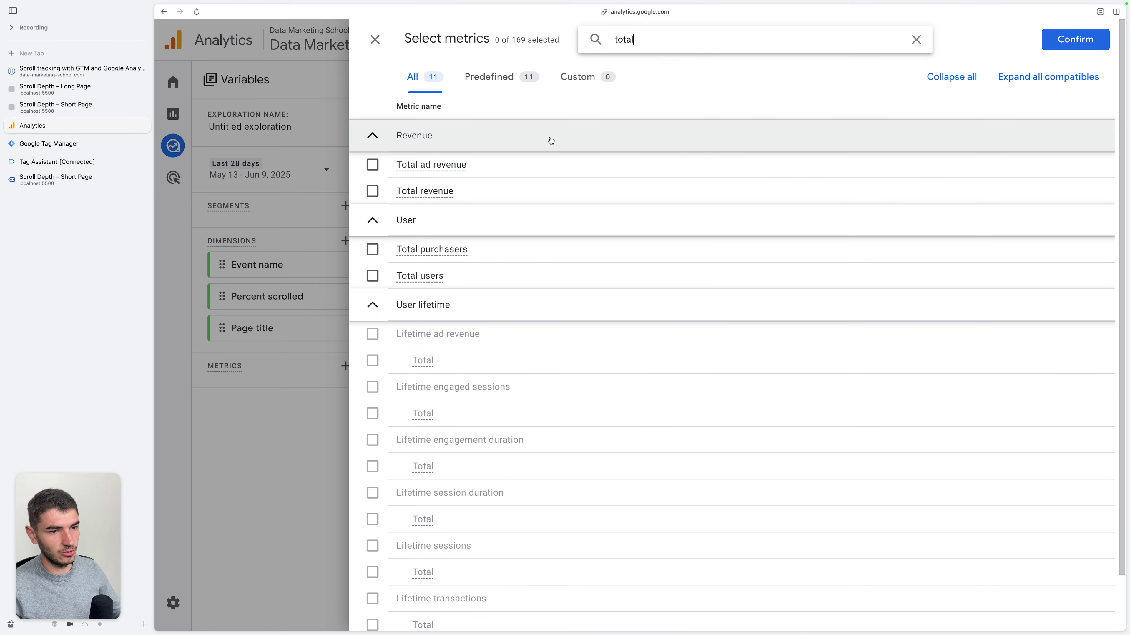
click(372, 275)
key(super+BackSpace)
text(e)
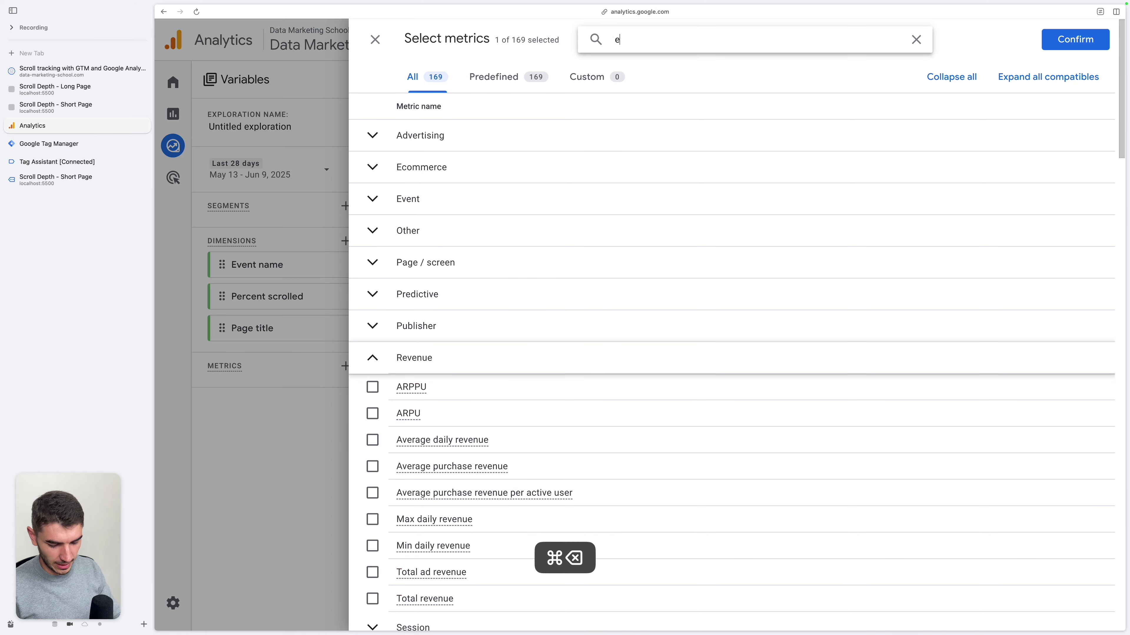
text(vent count)
key(Return)
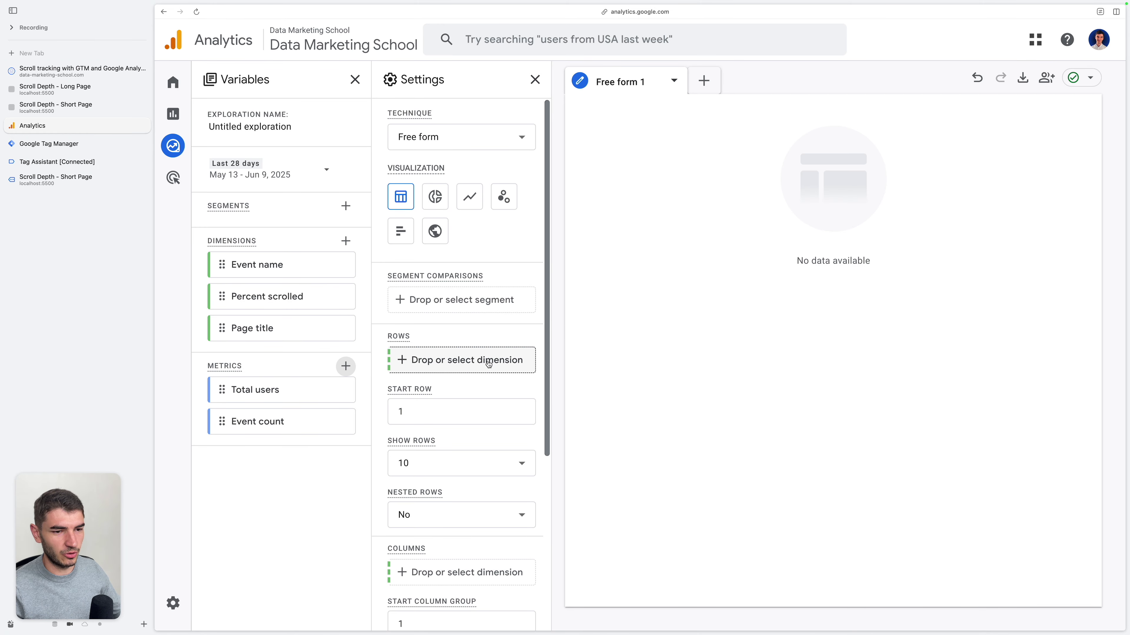
Build the table with Page title as rows, Percent scrolled as columns, and Event count and Total users as values.
click(285, 330)
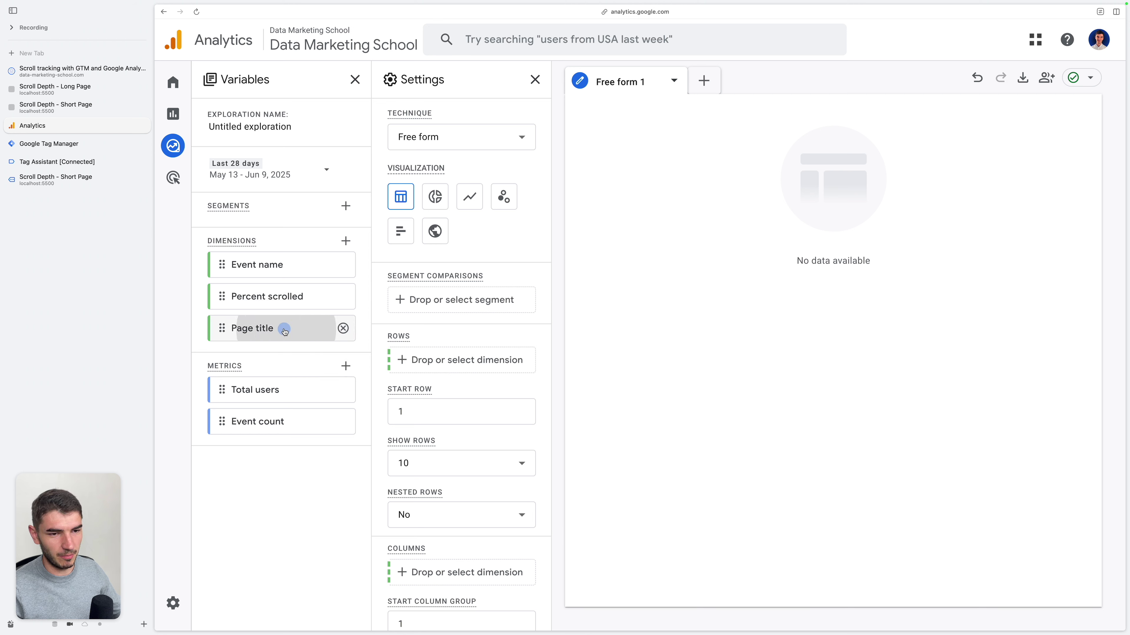
click(284, 330)
scroll(439, 466, down, 5)
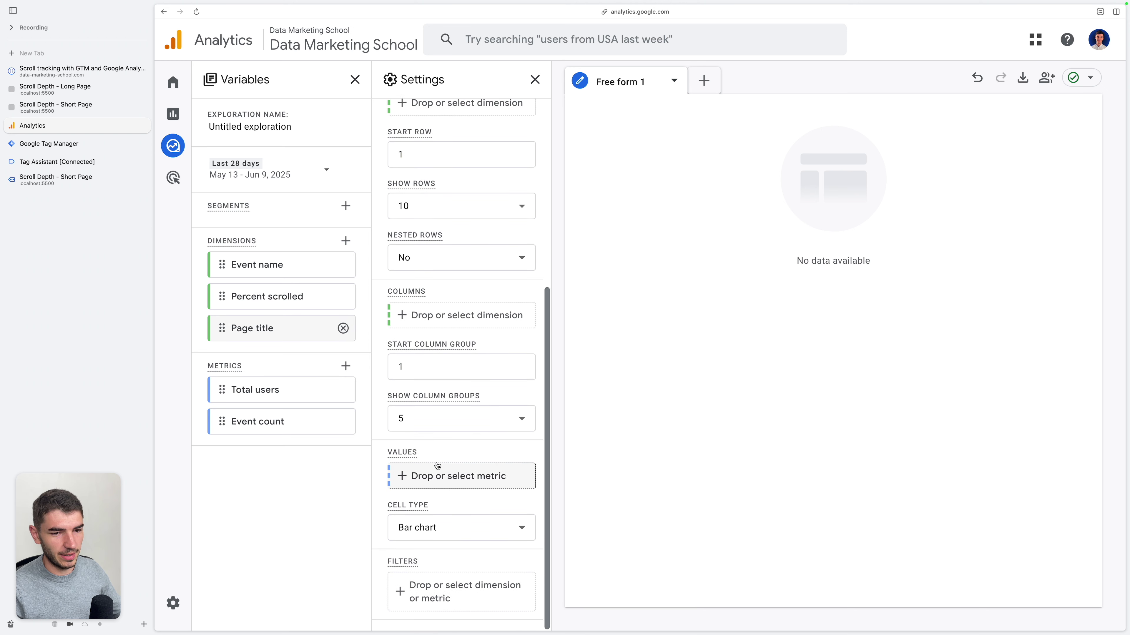
double_click(276, 423)
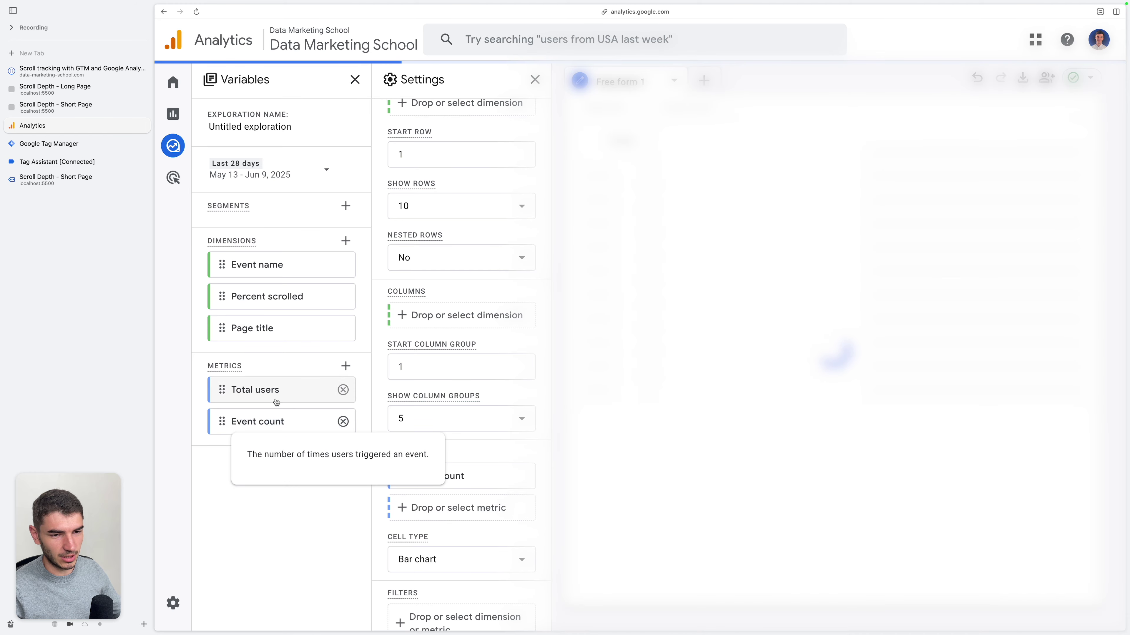
double_click(276, 392)
scroll(434, 445, up, 5)
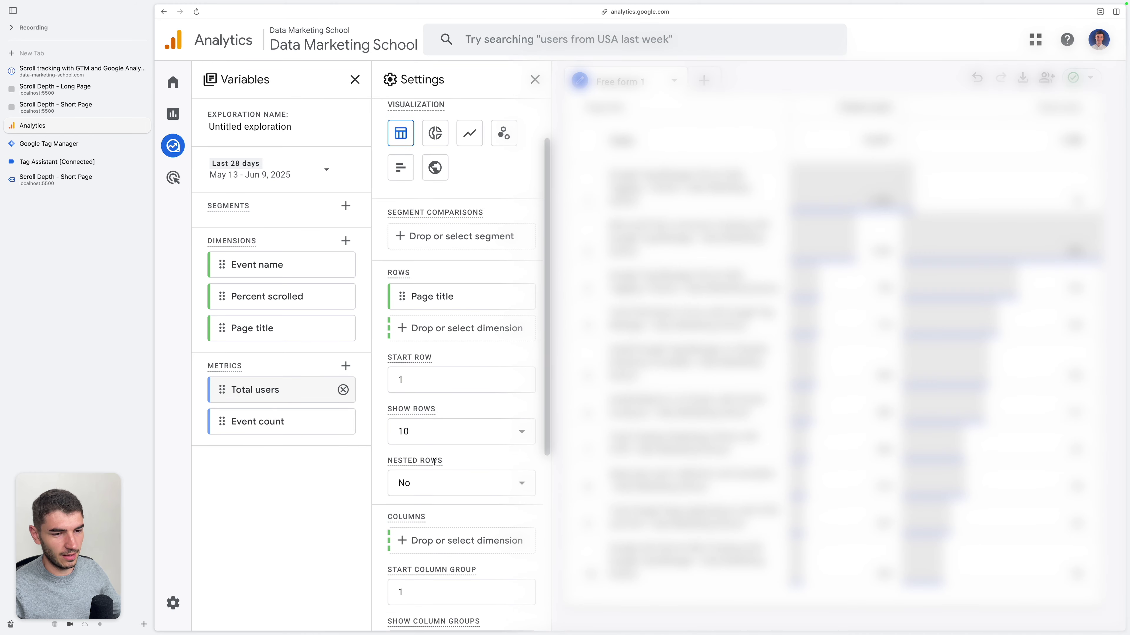
scroll(434, 462, down, 2)
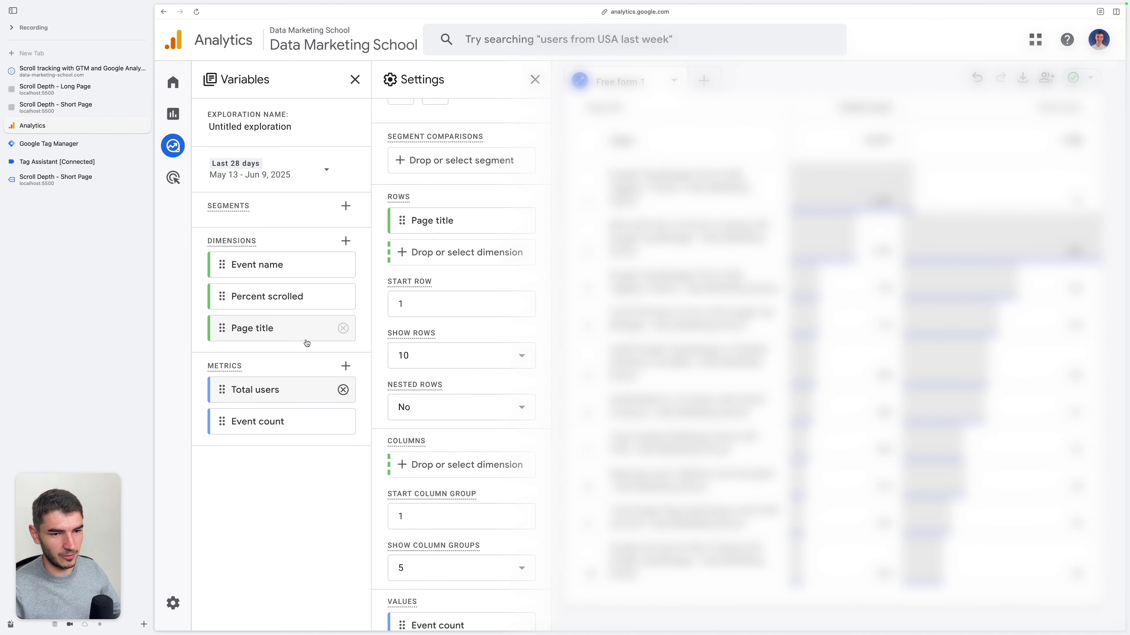
drag(342, 296, 462, 469)
Filter the exploration to rows where Event name exactly matches scroll.
scroll(461, 470, down, 5)
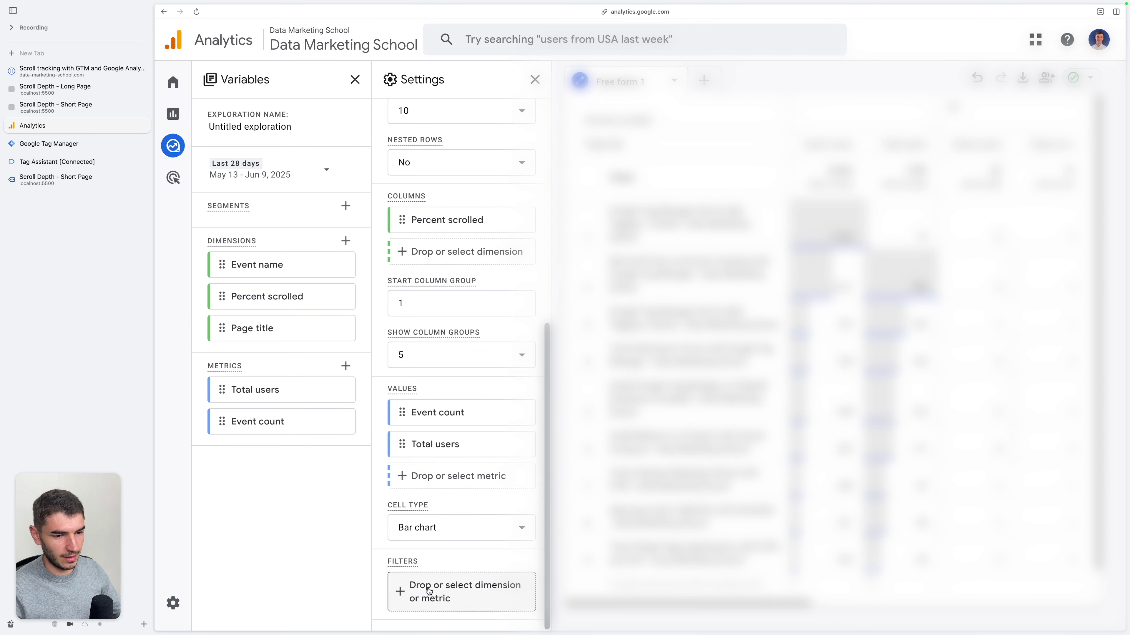
click(445, 592)
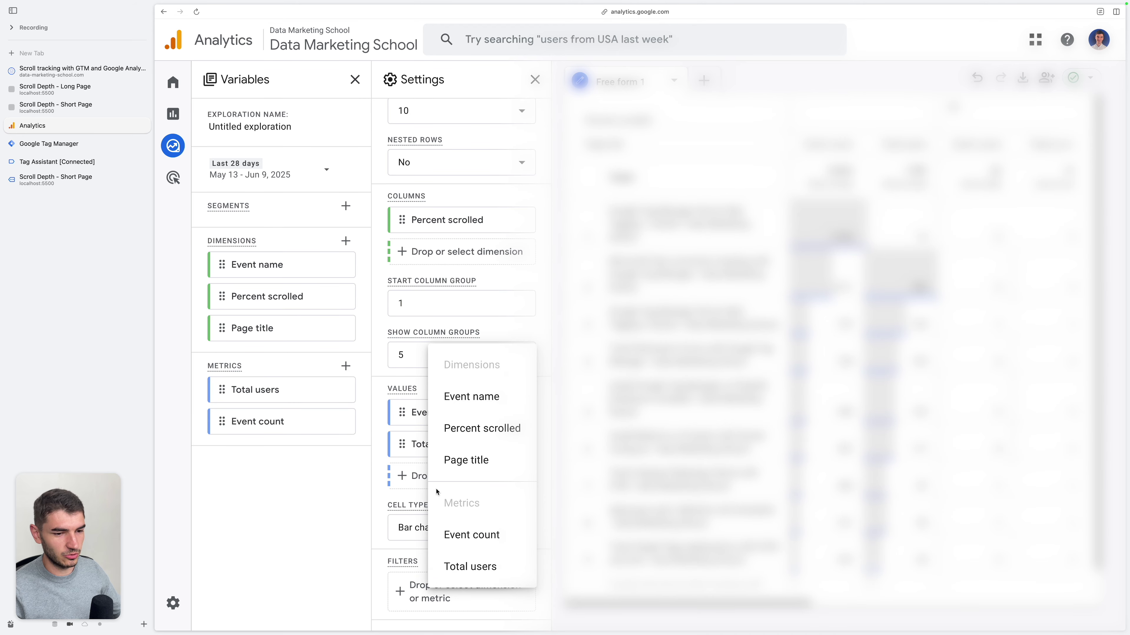
click(472, 396)
scroll(485, 517, down, 5)
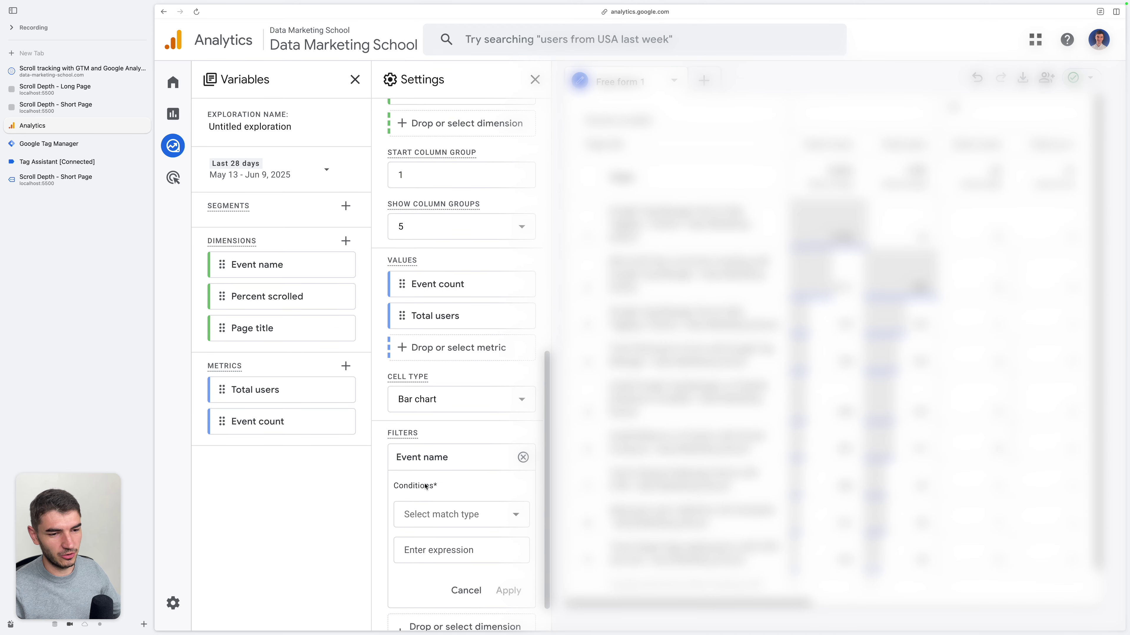
click(450, 513)
click(449, 340)
key(Tab)
text(scroll)
click(503, 598)
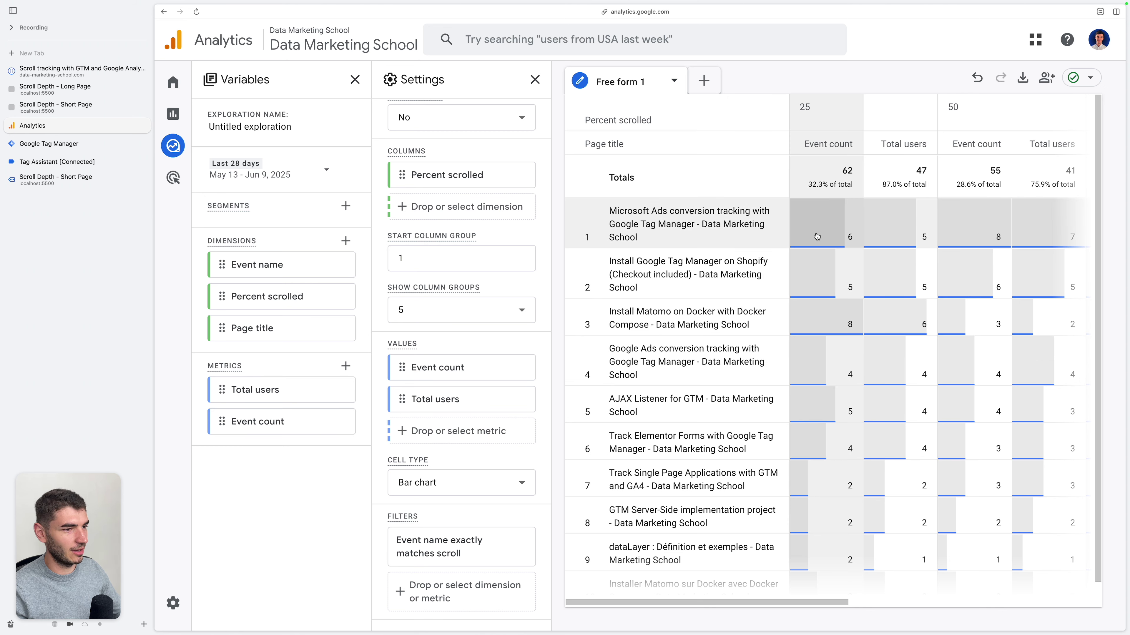
Review the table's columns and remove Total users from its values.
scroll(909, 197, right, 3)
scroll(910, 197, left, 3)
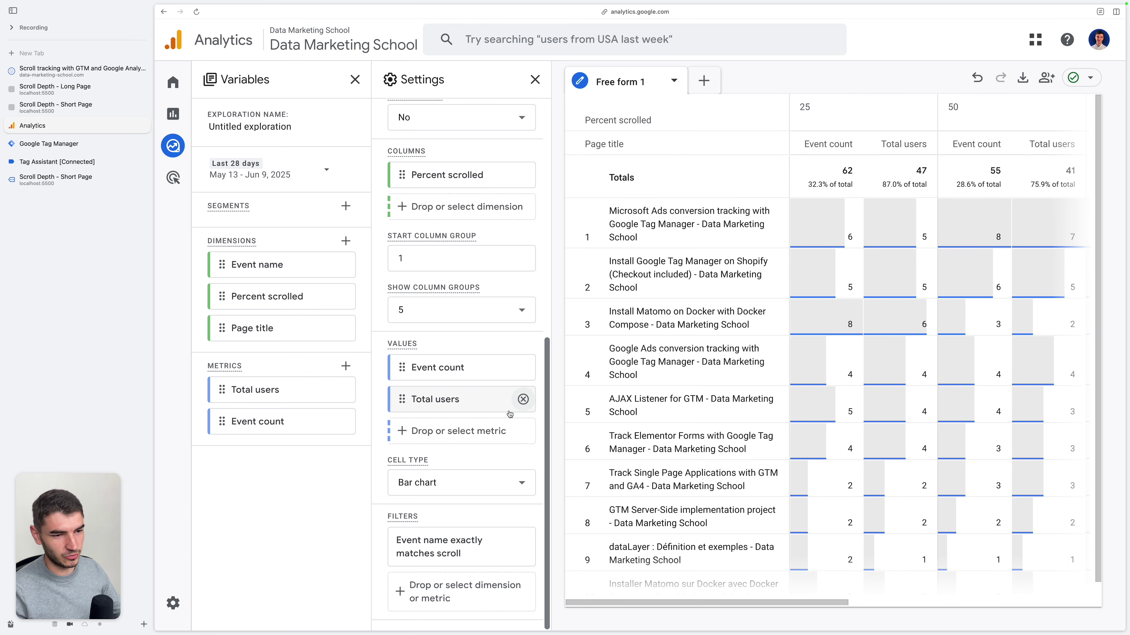
click(523, 399)
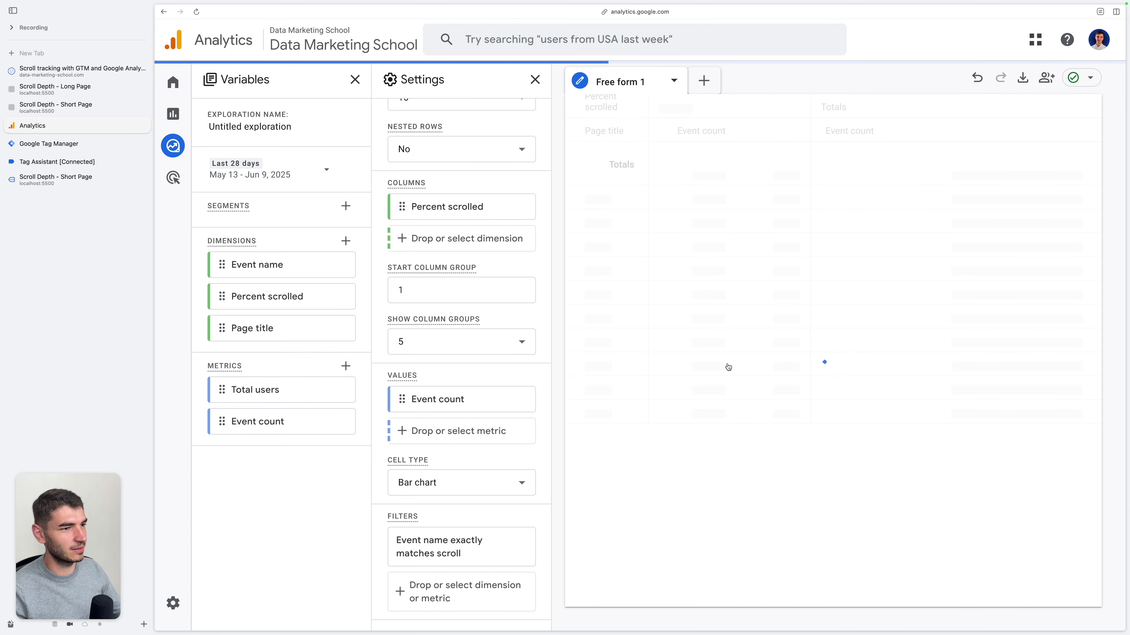